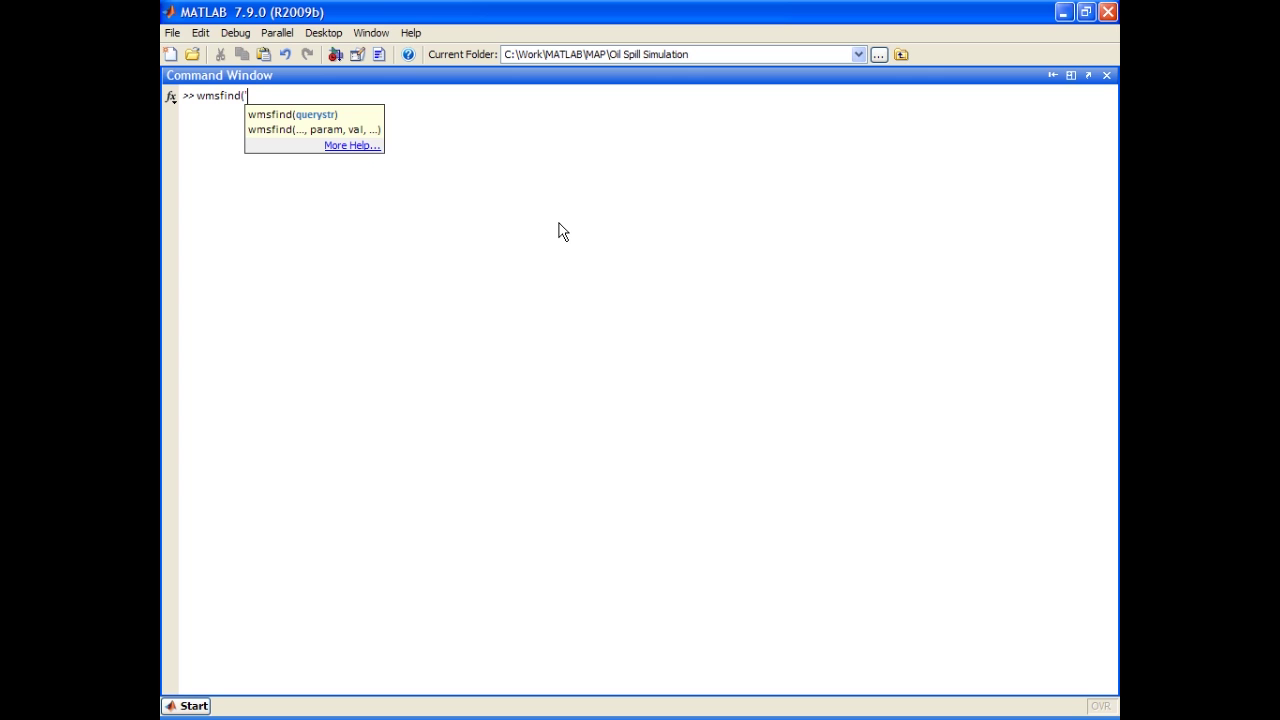
Step: Find the WMS layers whose server URL contains 'nrcan' with wmsfind, and store them in a
type("nrcan',")
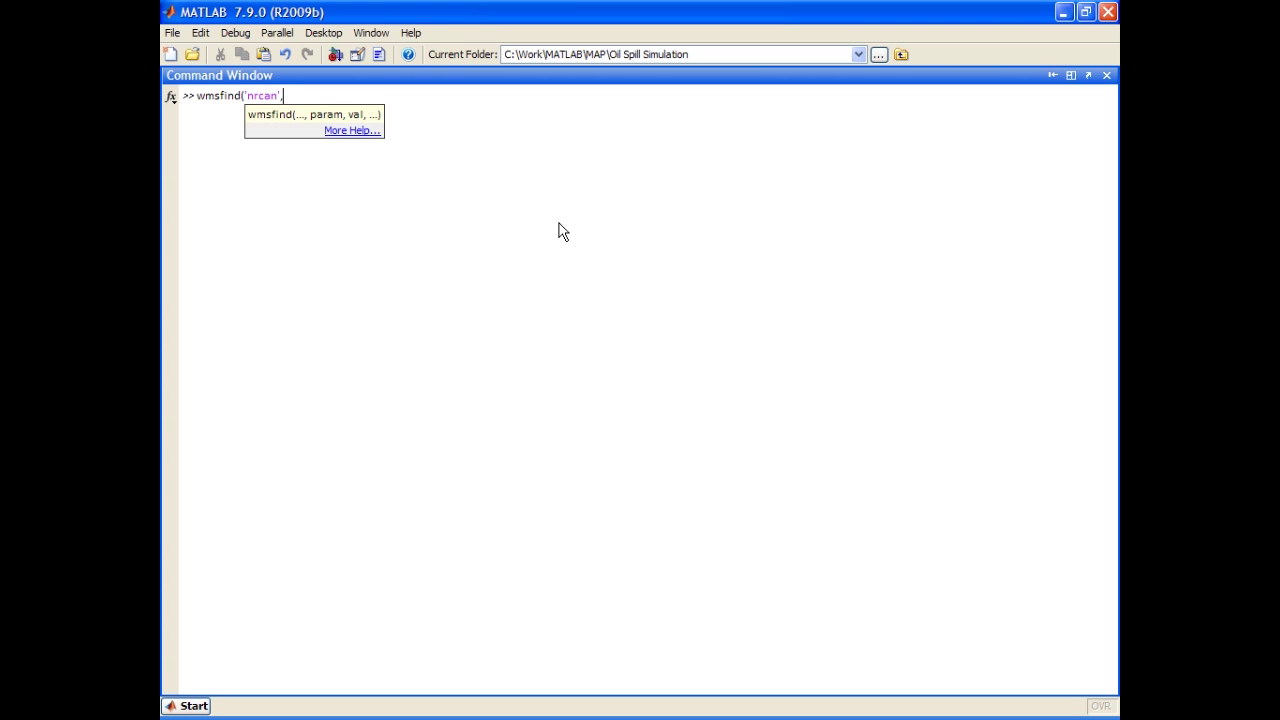
type("'searchfield','serverurl')")
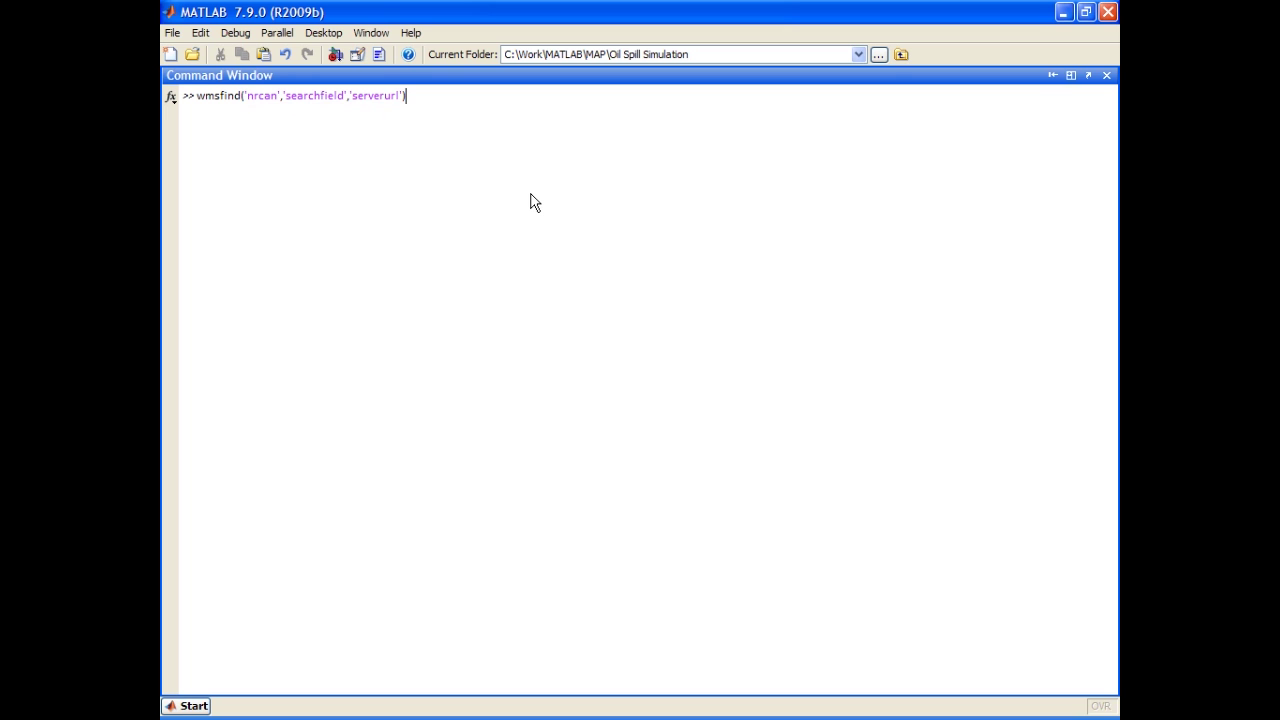
type(";")
key("Home")
type("a =")
key("Return")
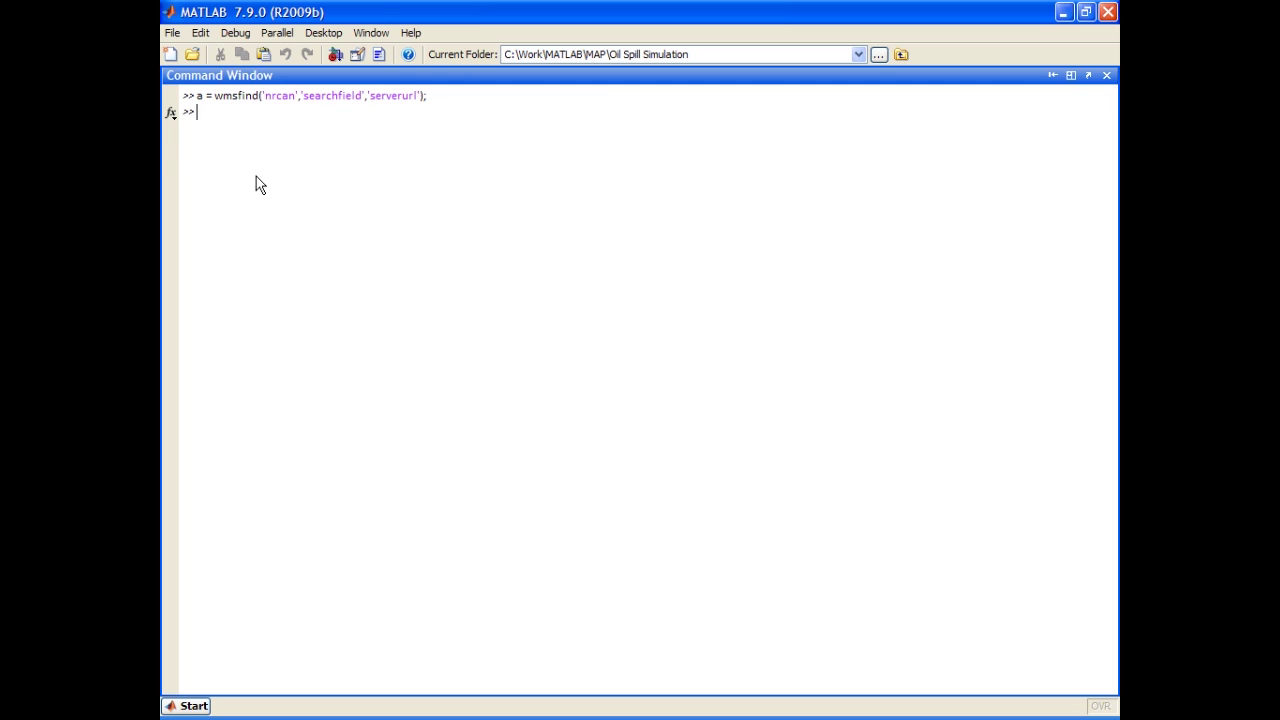
Step: Check the size of a and list its first three layers, examining the first layer's title
type("size(a)")
key("Return")
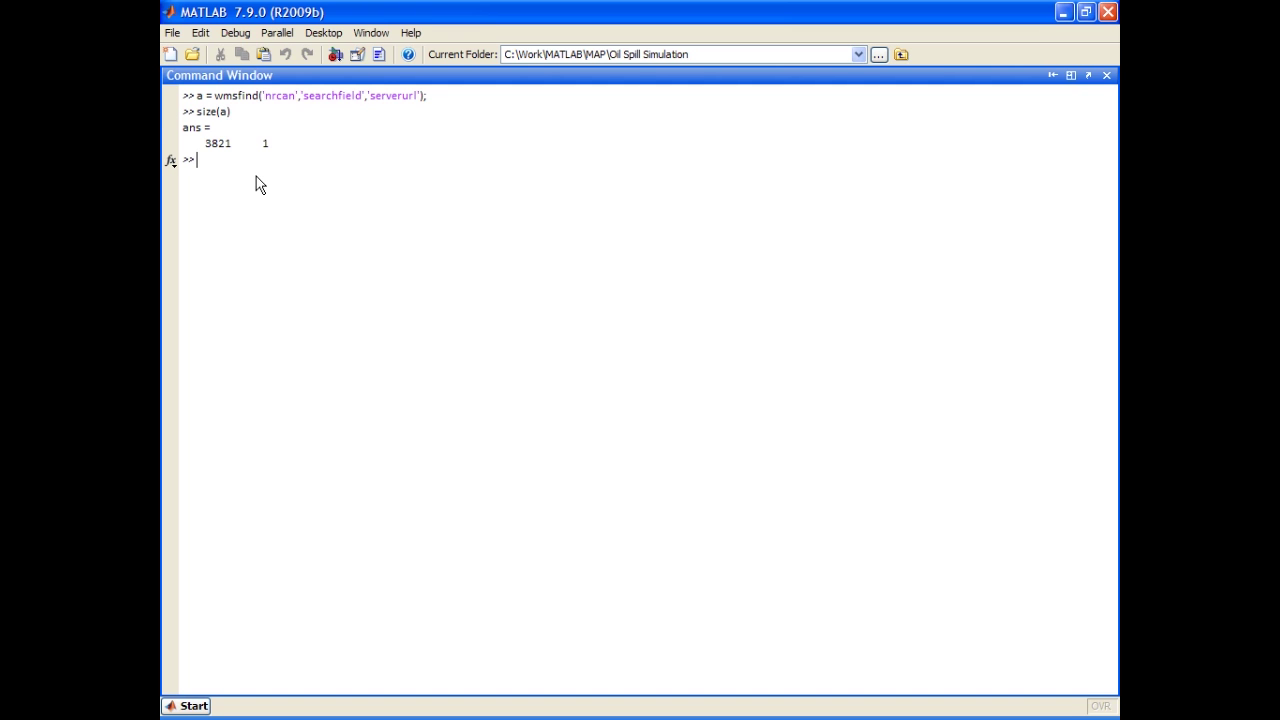
type("a(1:3)")
key("Return")
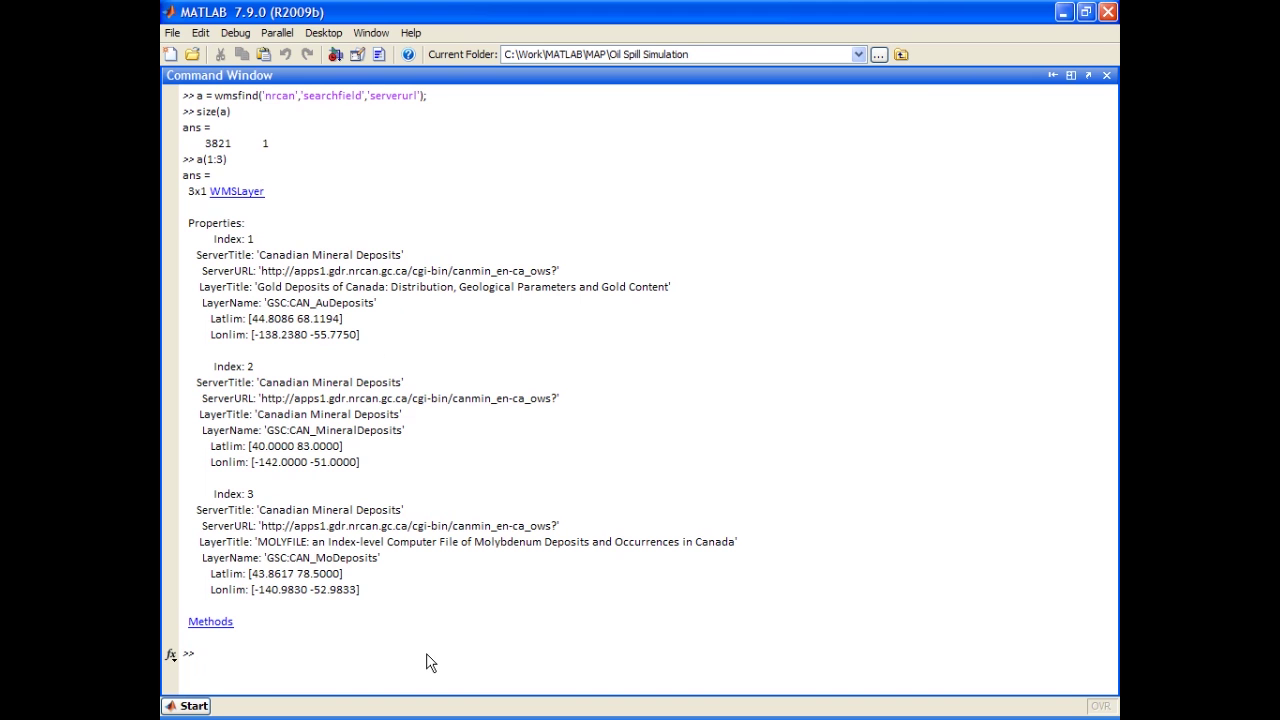
left_click_drag(257, 287, 332, 288)
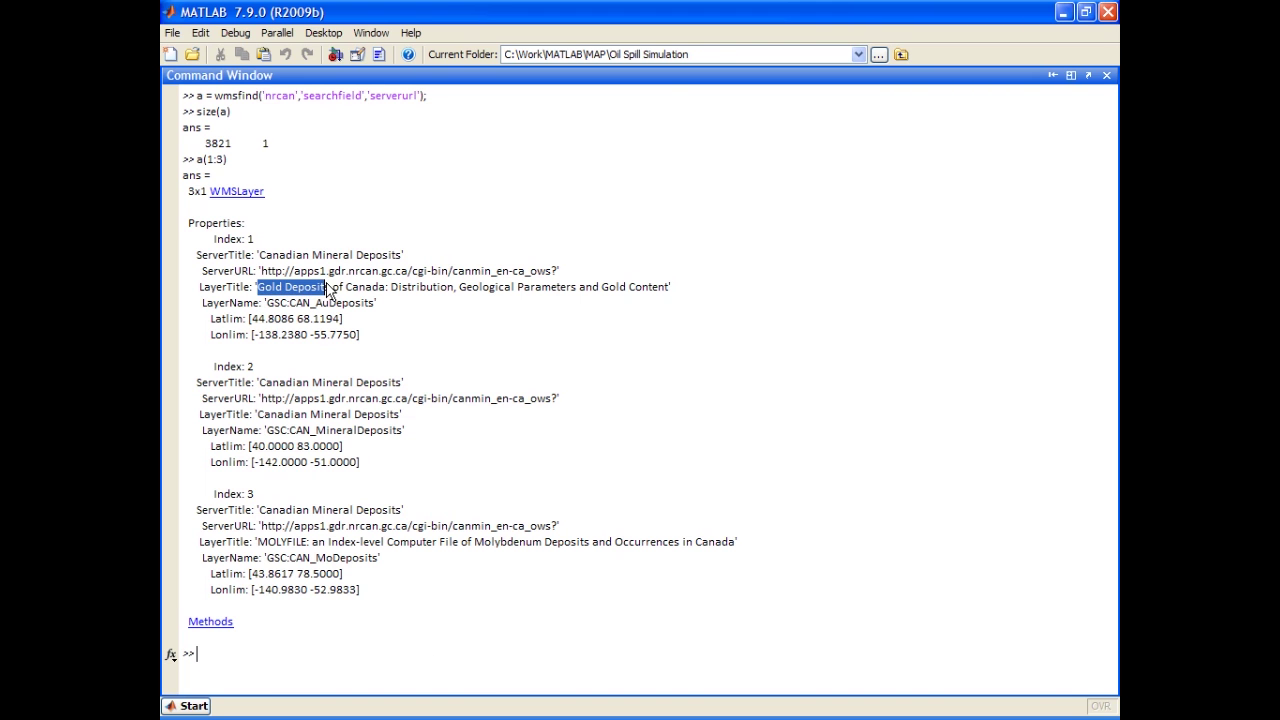
left_click(409, 349)
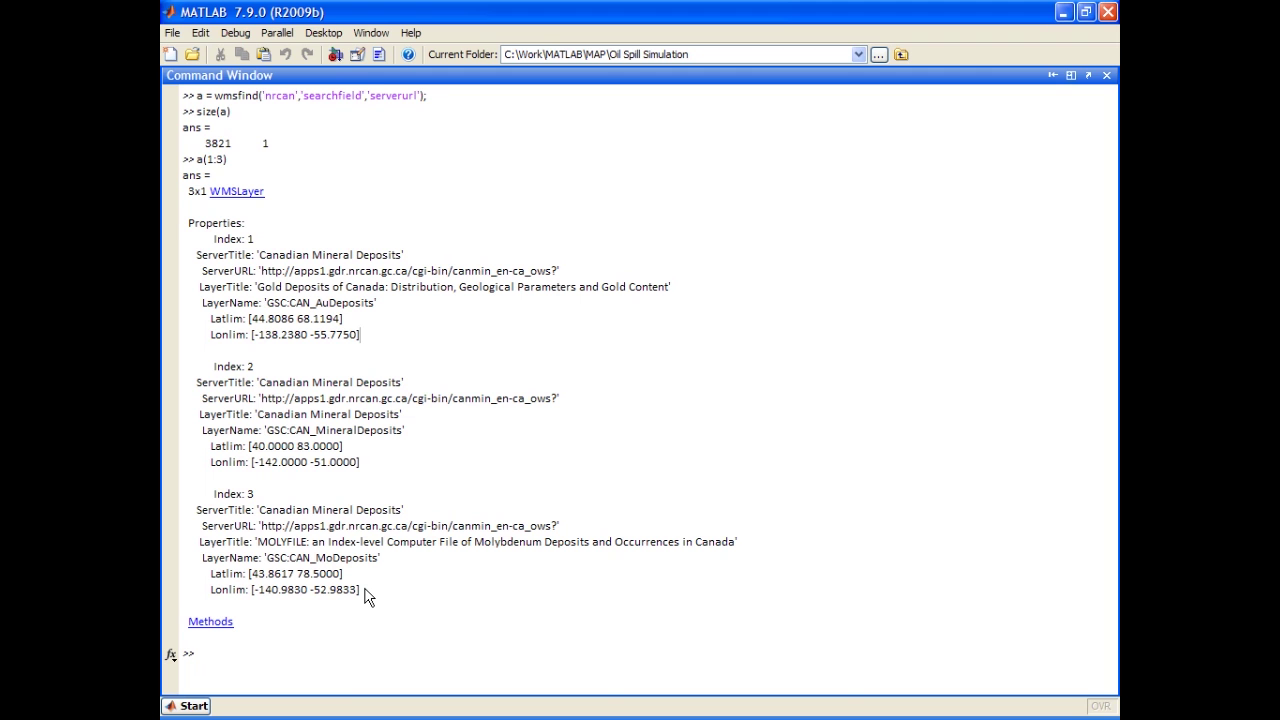
Step: Update the first layer of a with wmsupdate, store it as b, and examine its abstract
type("wmsupdate(a(1))")
key("Home")
type("b =")
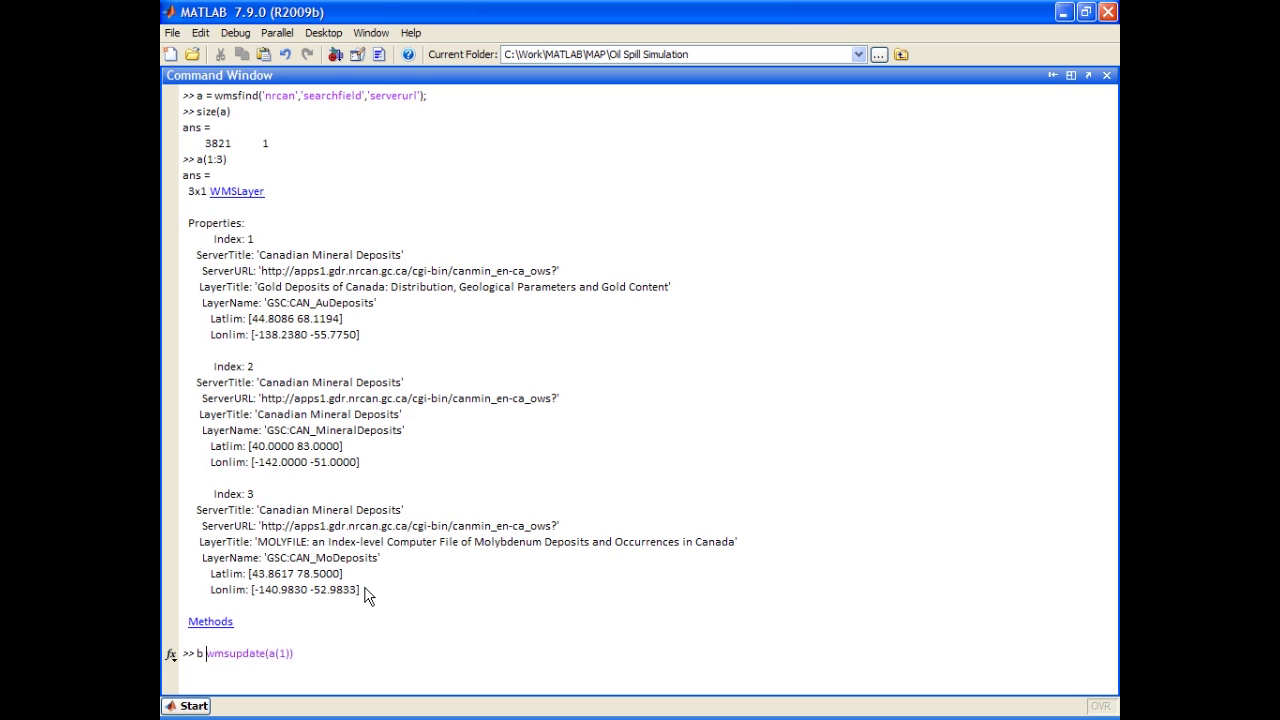
key("Return")
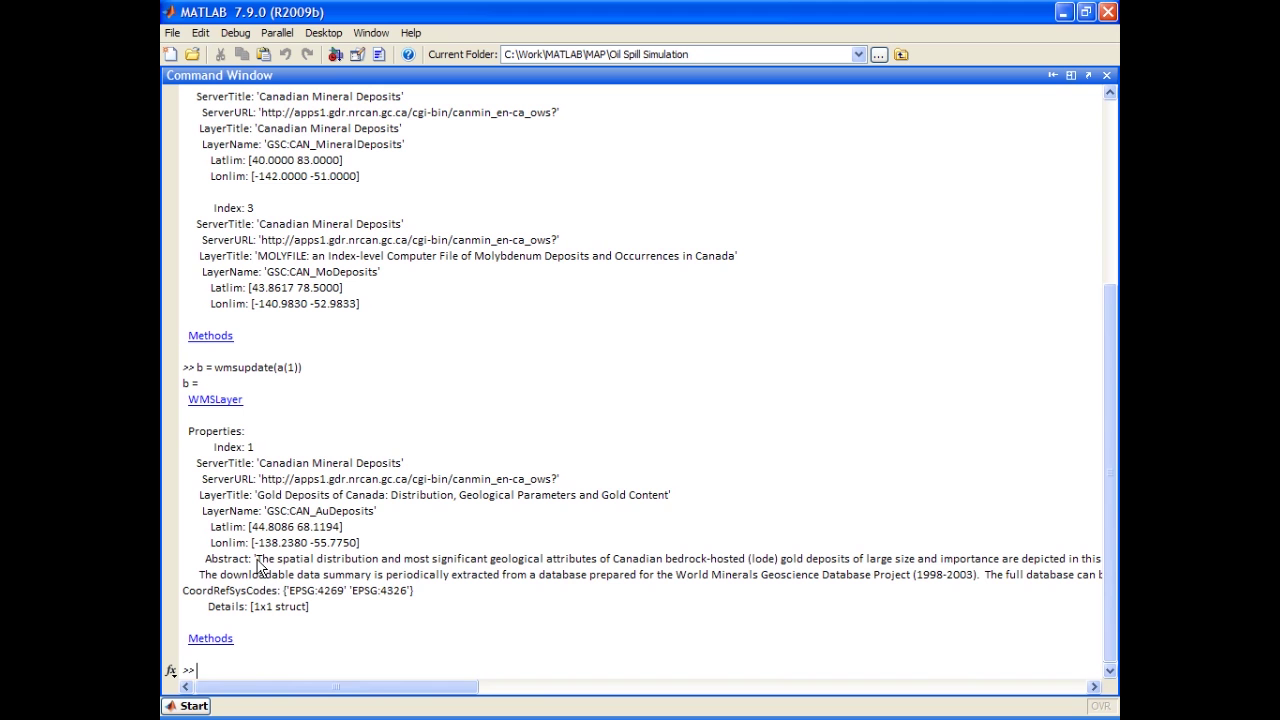
left_click_drag(257, 563, 851, 567)
left_click(851, 565)
Step: Read layer b into [c,r] with wmsread, then view image c in a figure with imshow and close it
type("[c,r] = wmsread(")
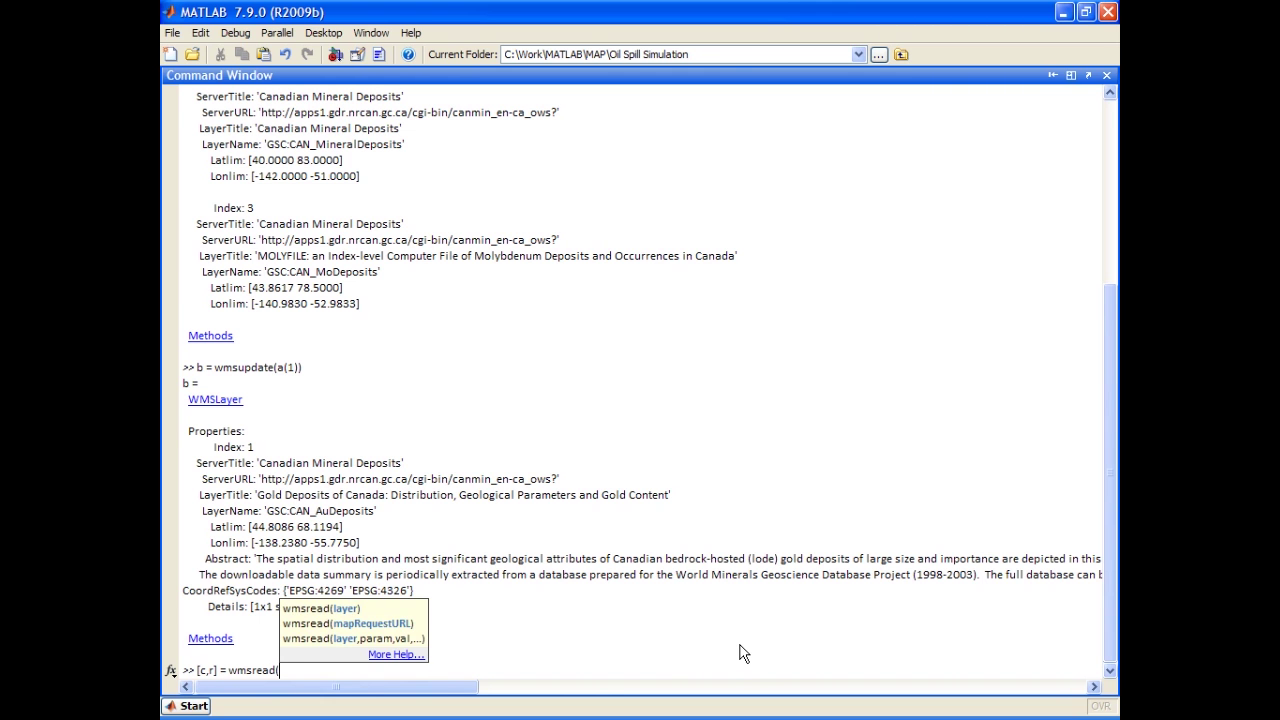
type("b);")
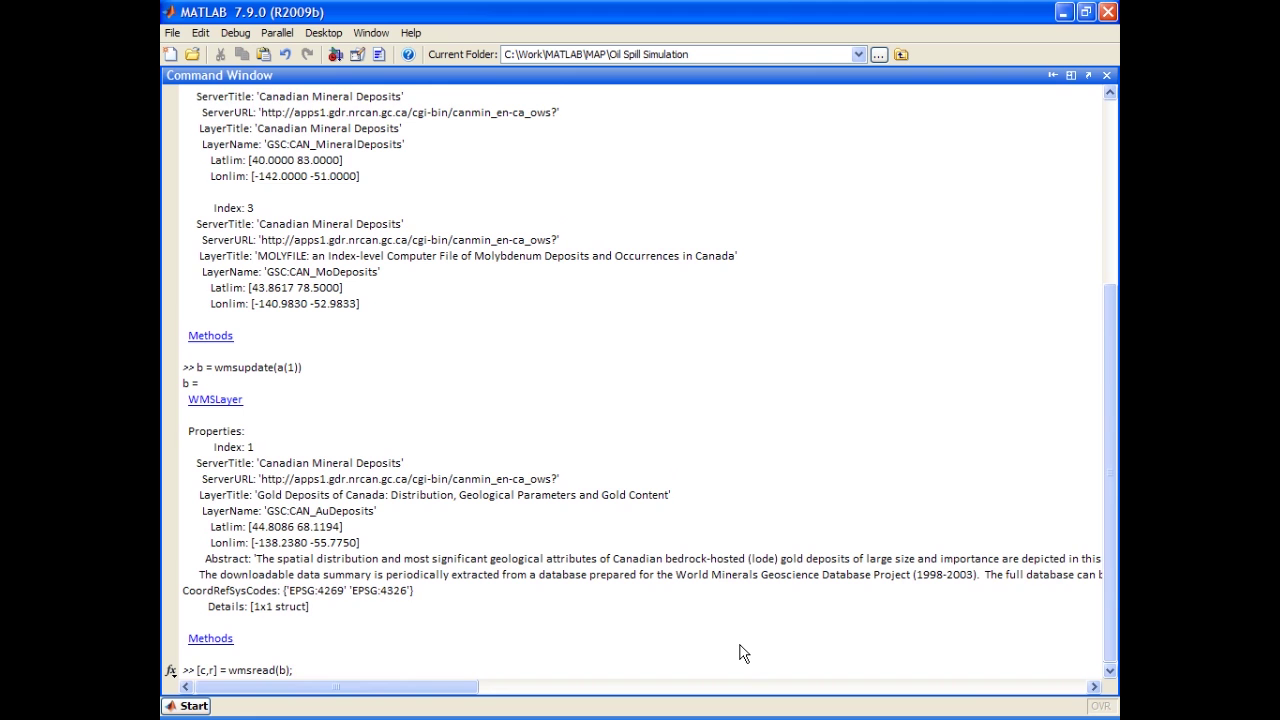
key("Return")
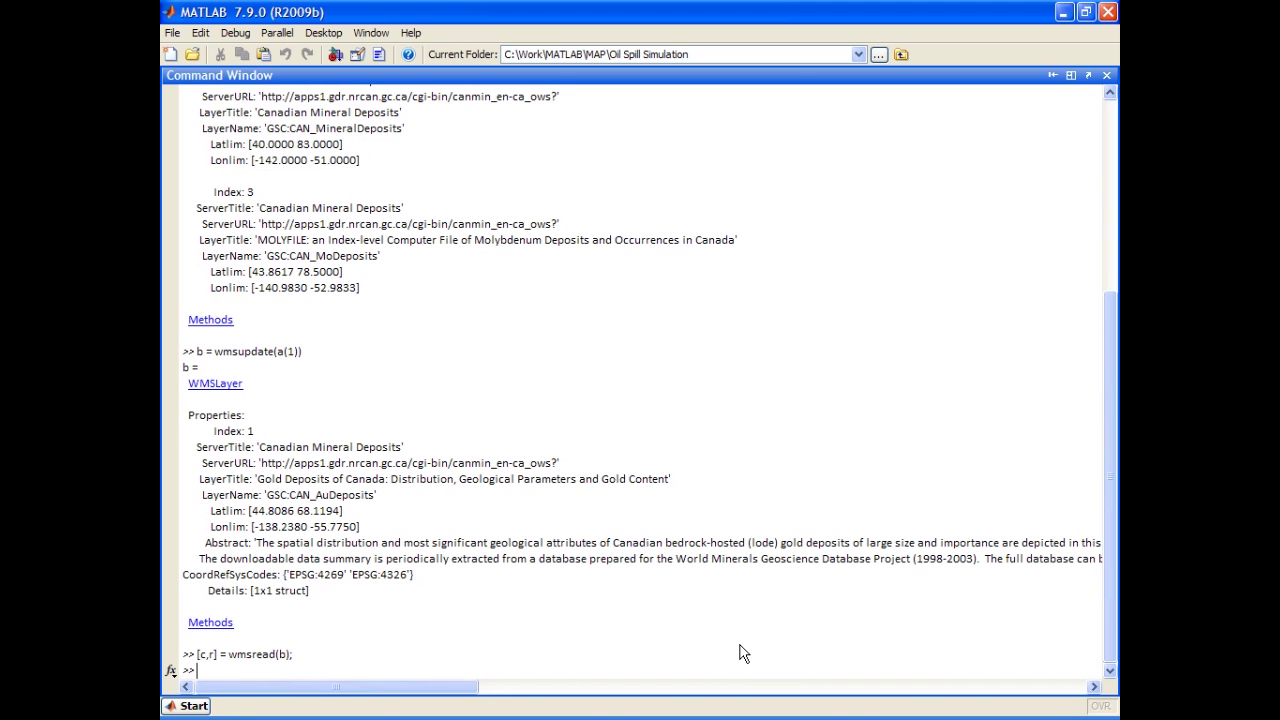
type("imshow(c)")
key("Return")
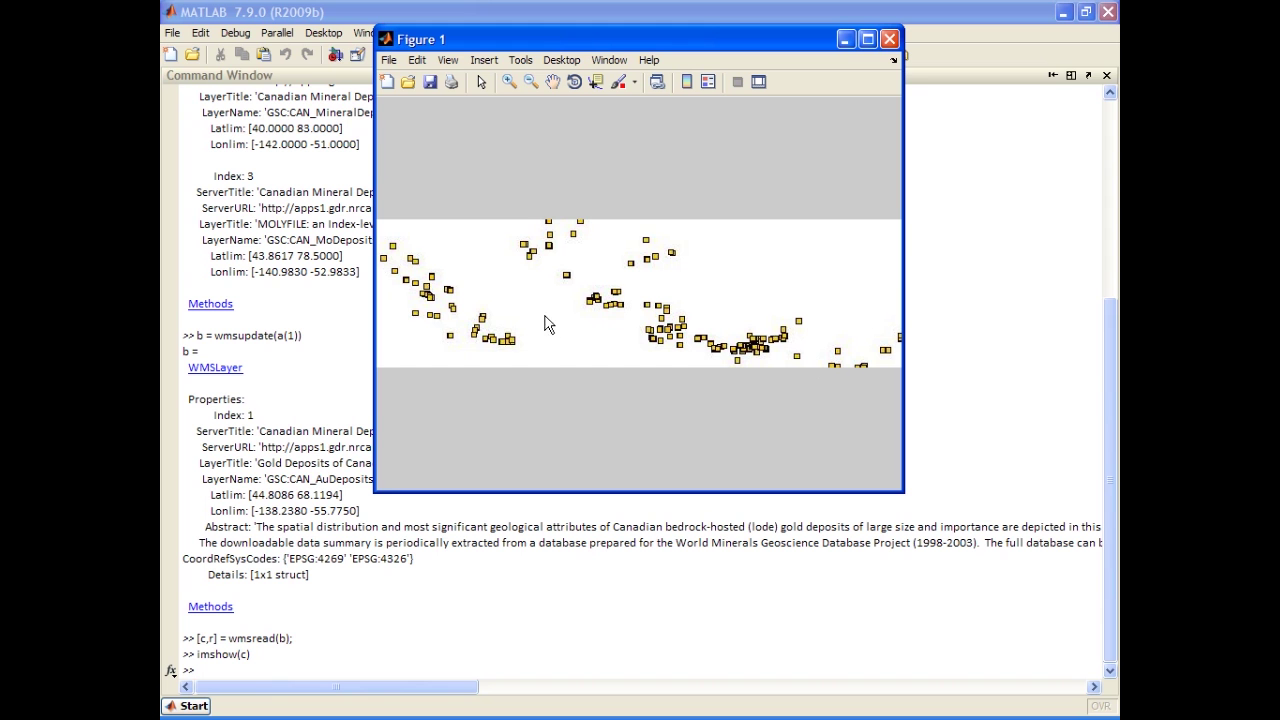
left_click(891, 39)
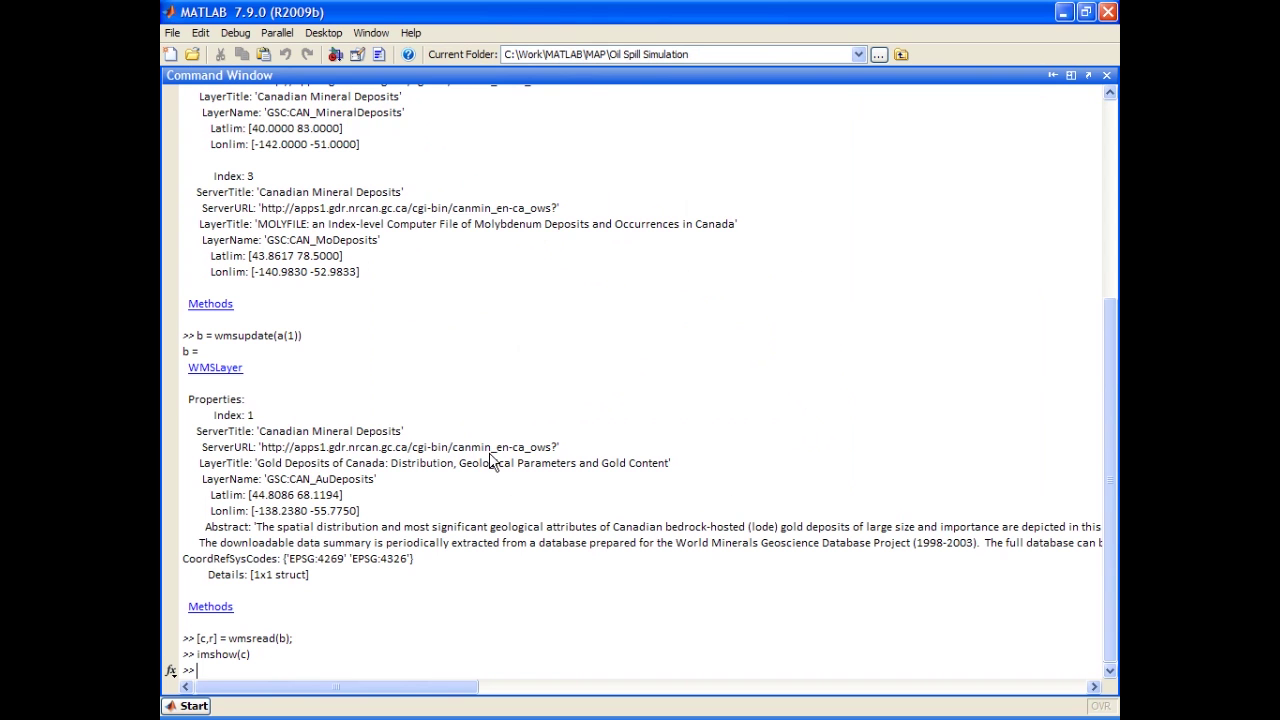
double_click(211, 640)
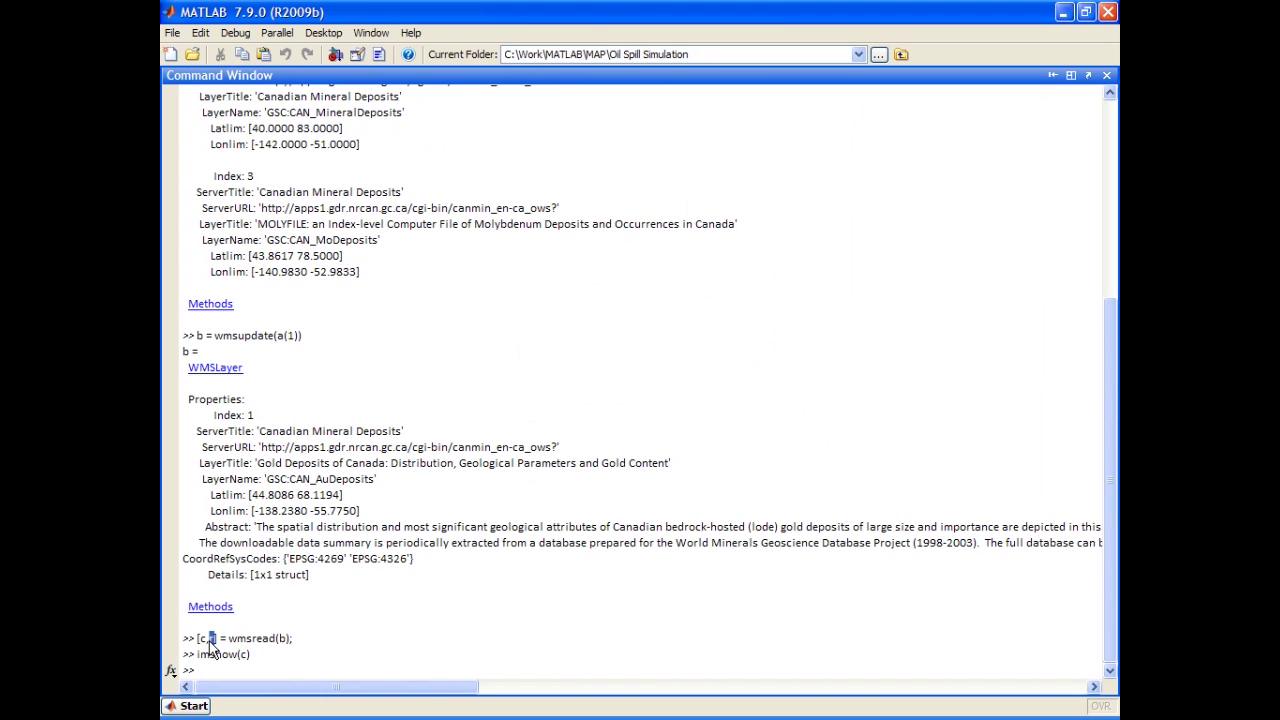
Step: Load the coast data and plot lat and long on Mercator map axes in a new figure
left_click(285, 652)
type("figure")
key("Escape")
type("load coast")
key("Return")
type("figure;")
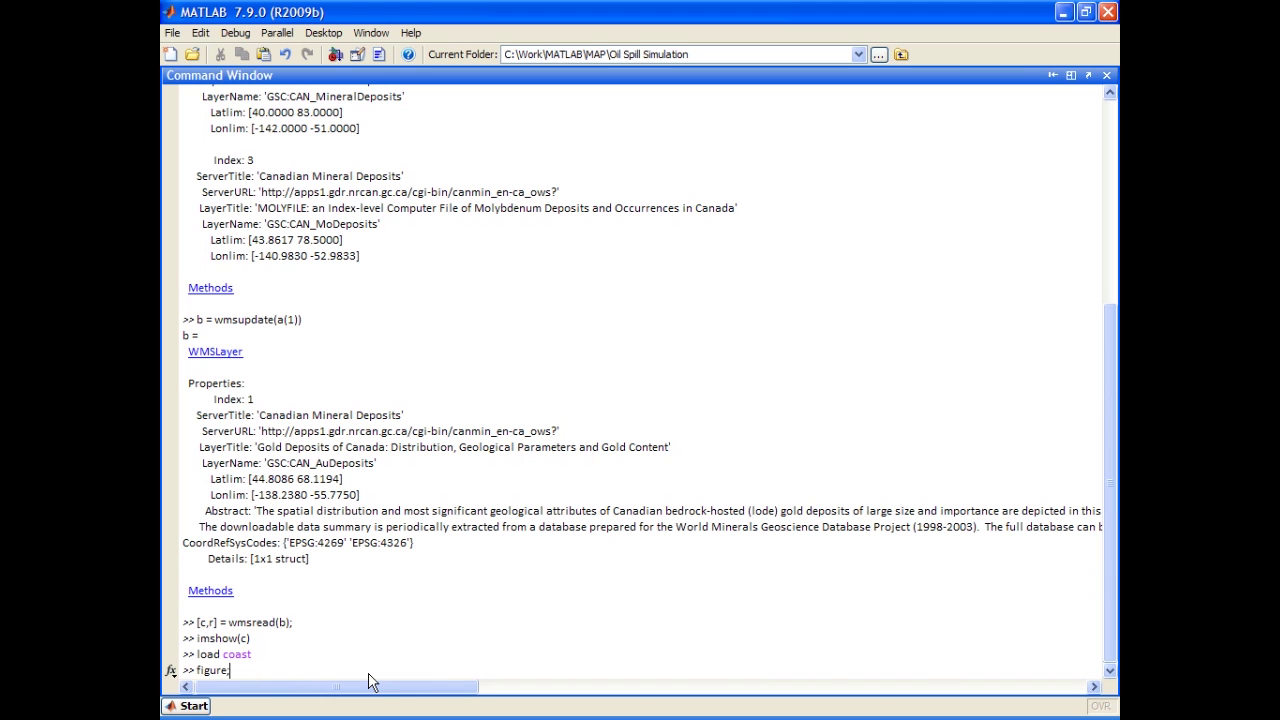
type(" axesm mercator; plotm(lat,long)")
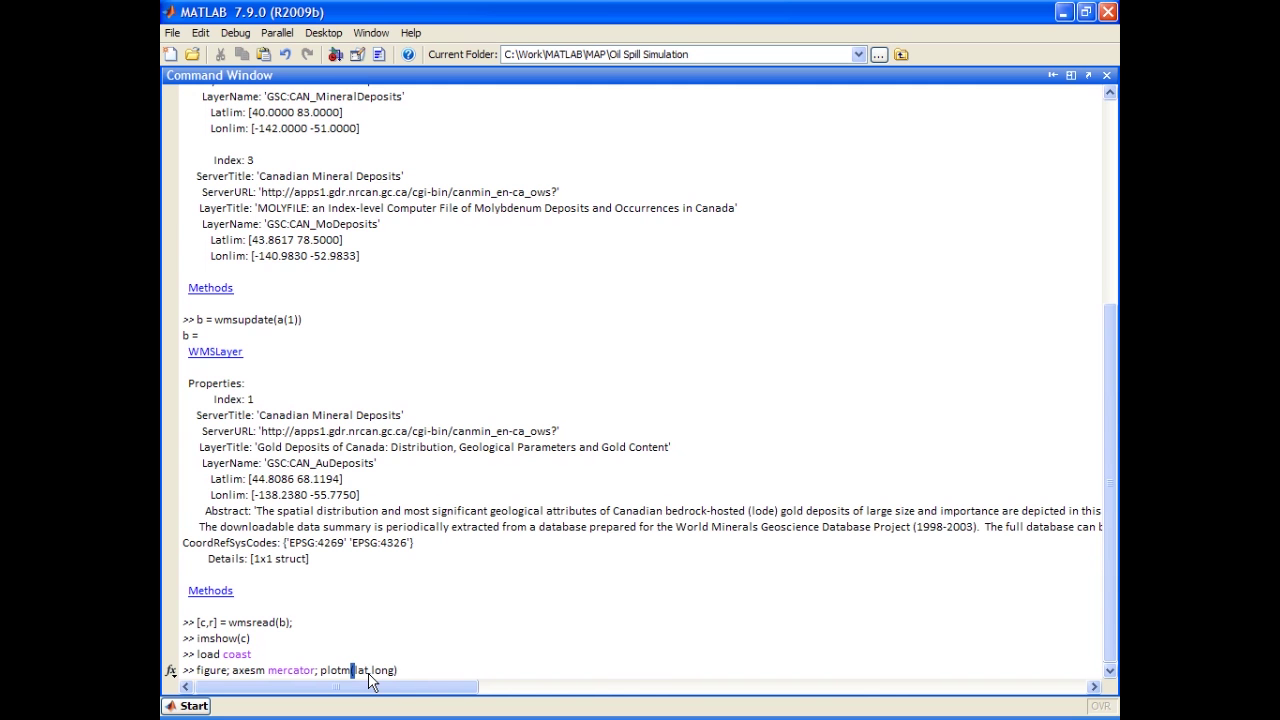
key("Return")
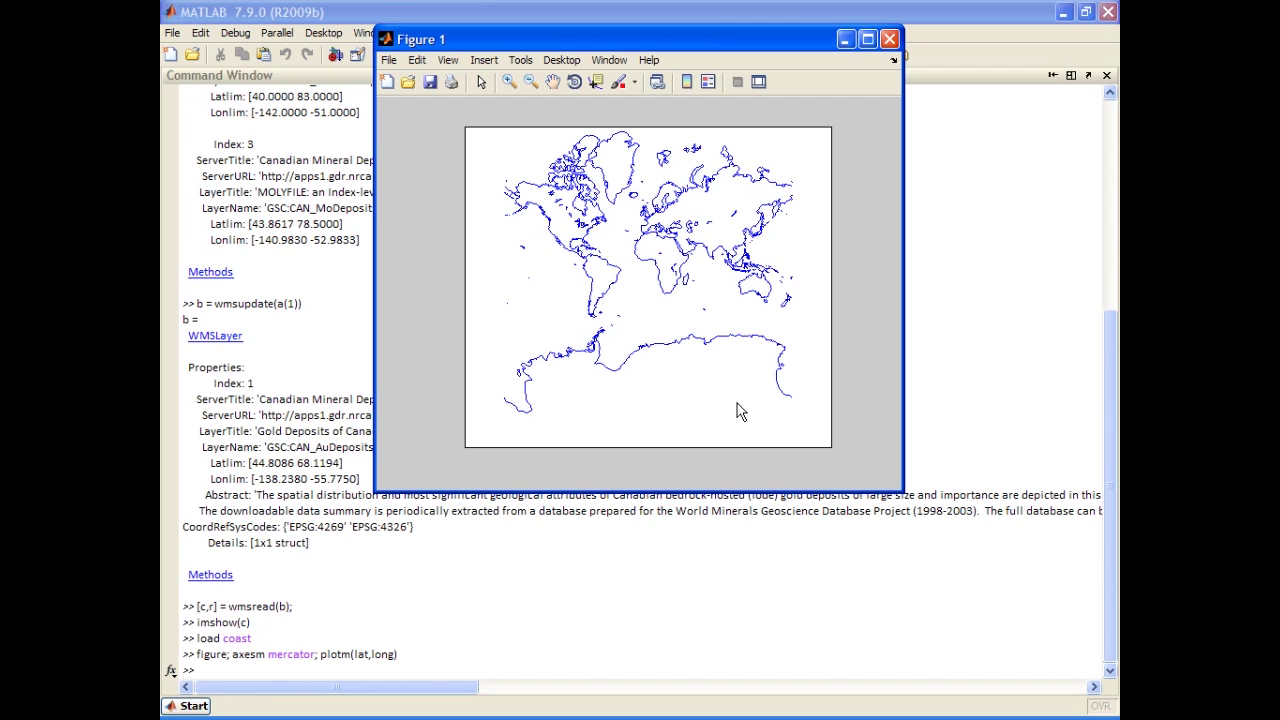
Step: Hold the coastline plot, overlay image c with referencing r using geoshow, and enlarge North America
left_click(643, 594)
type("hold")
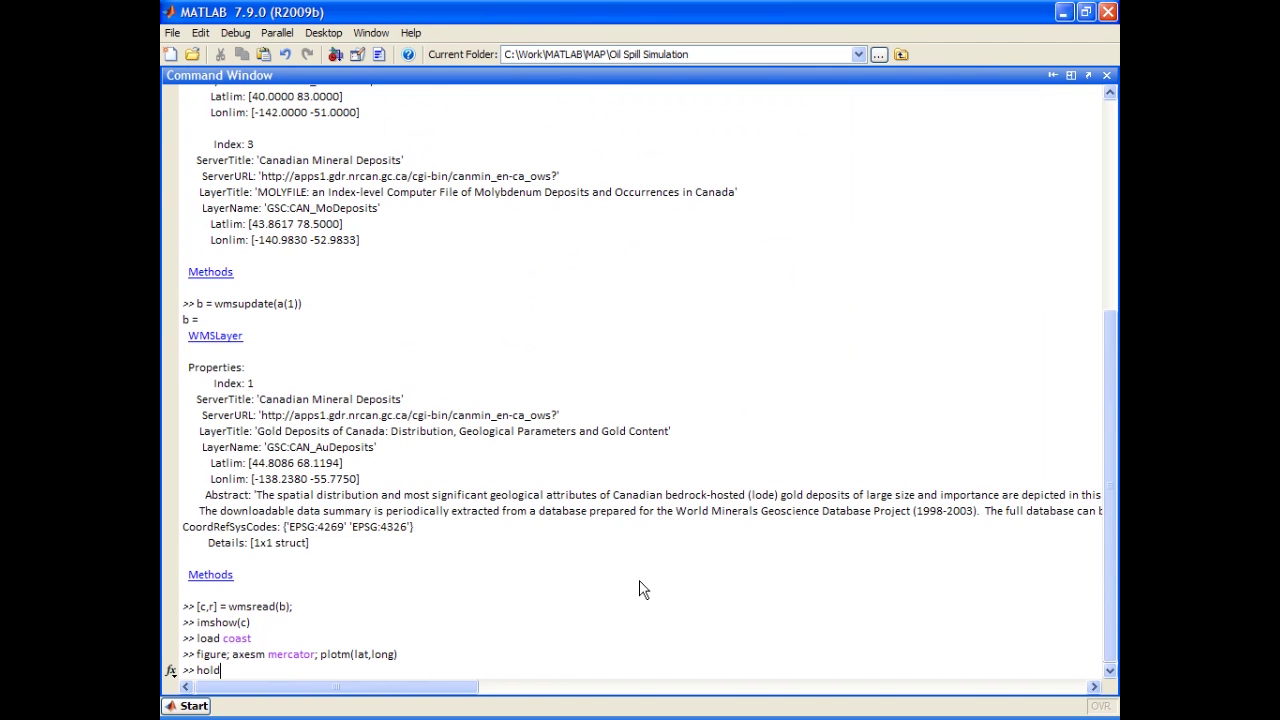
type(" on")
key("Return")
type("geoshow")
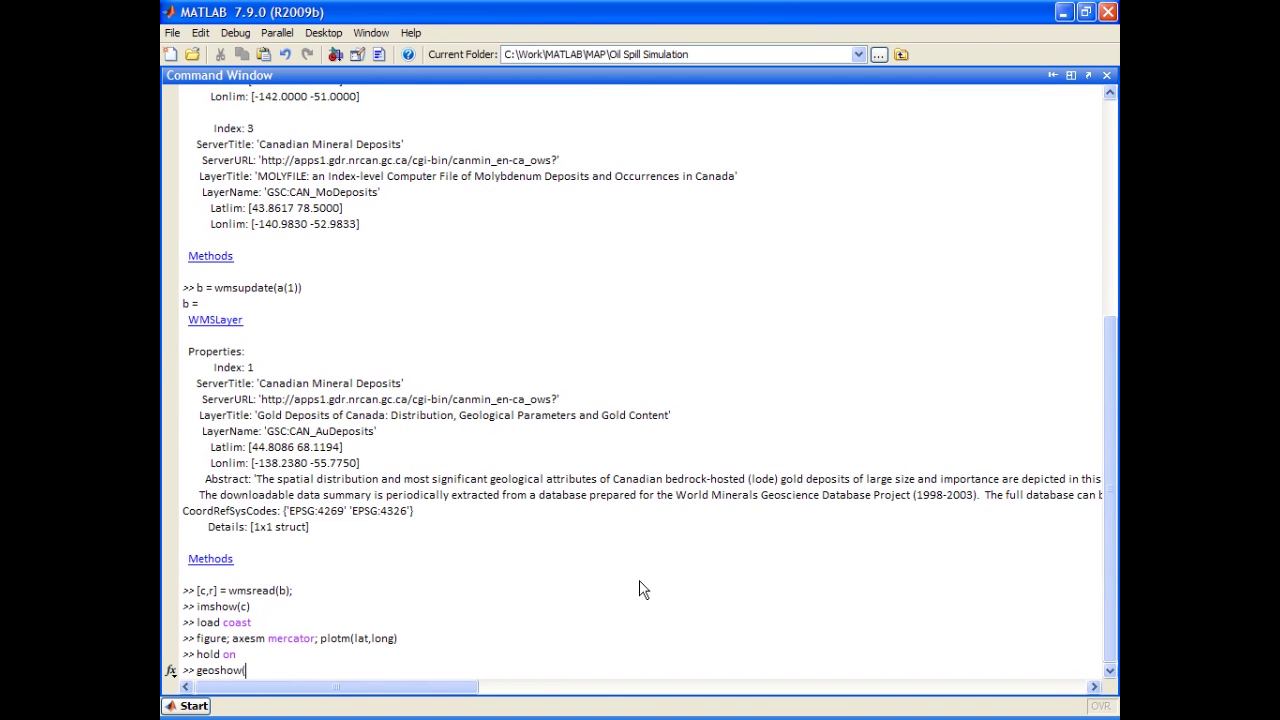
type("(c,r)")
key("Return")
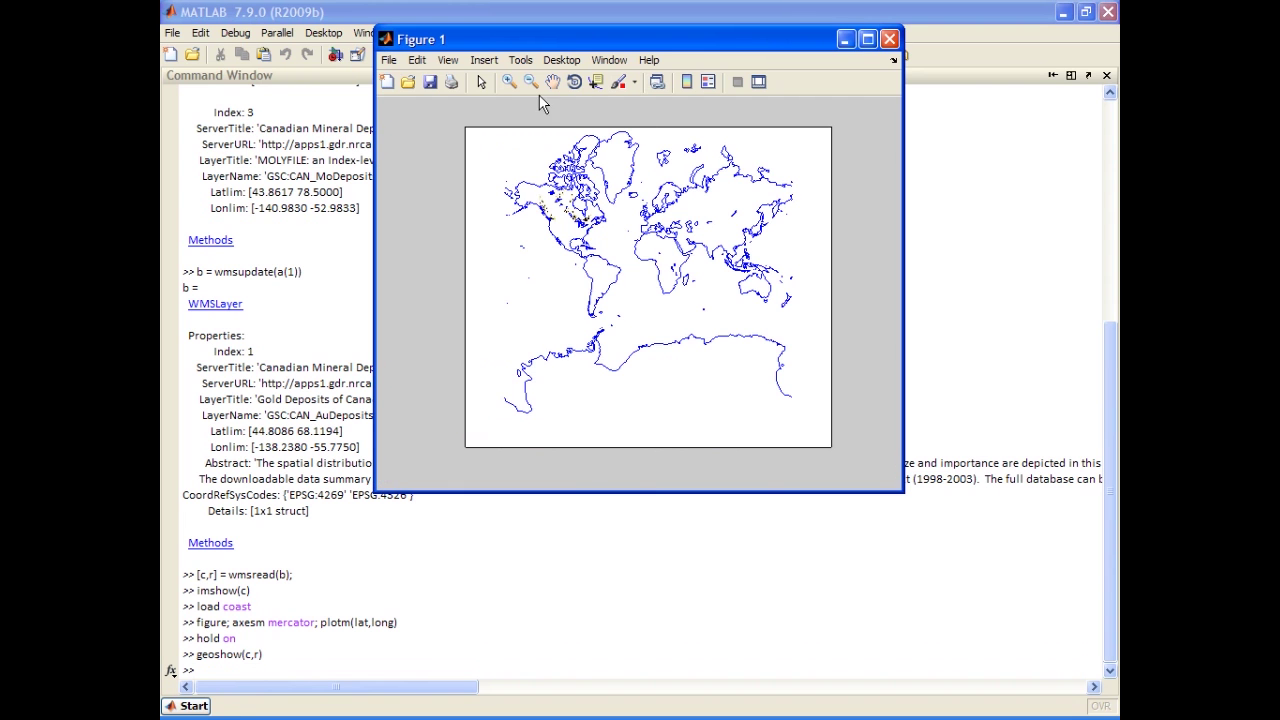
left_click(509, 81)
left_click_drag(514, 168, 625, 262)
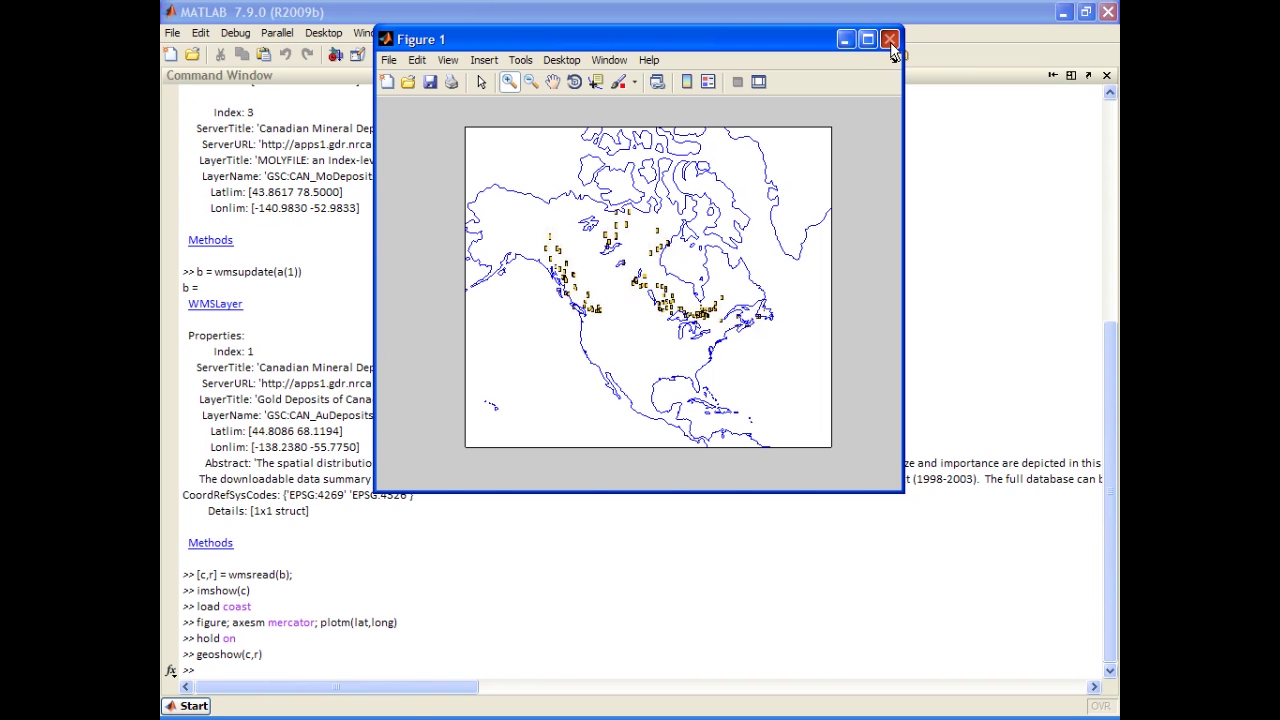
Step: Close the map figure and clear the Command Window
left_click(889, 39)
left_click(908, 322)
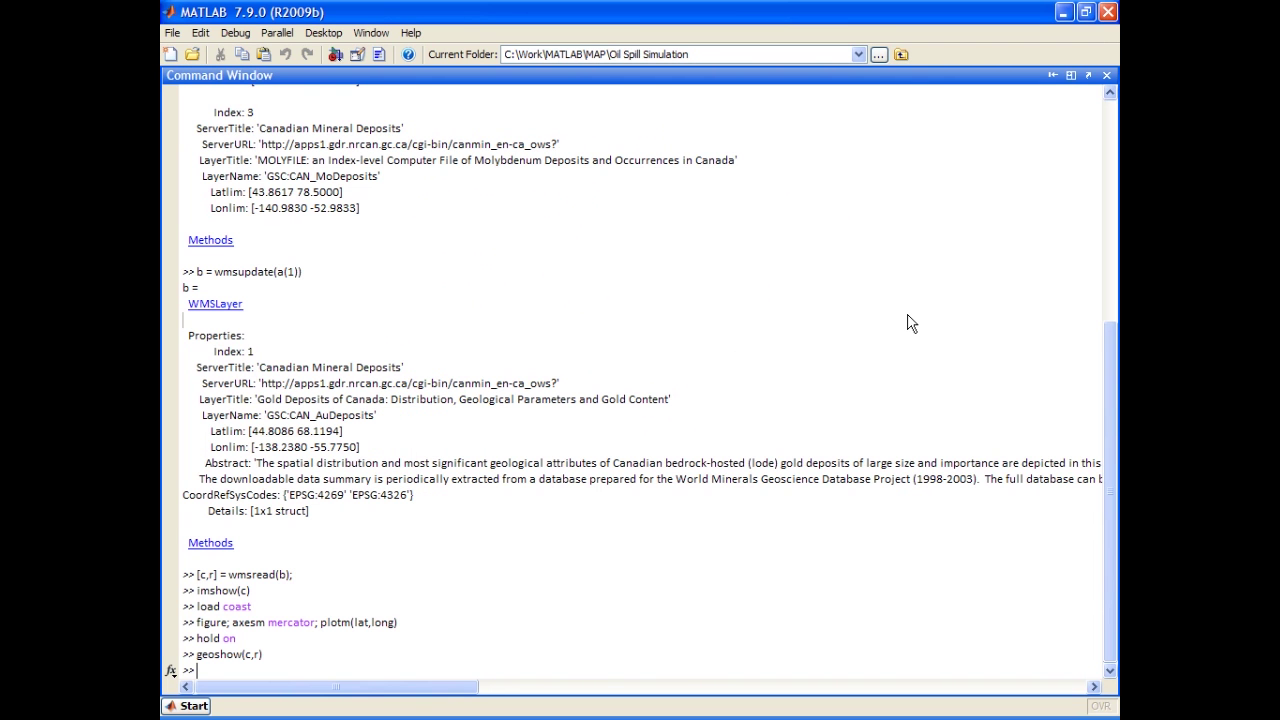
left_click(652, 528)
type("clc")
key("Return")
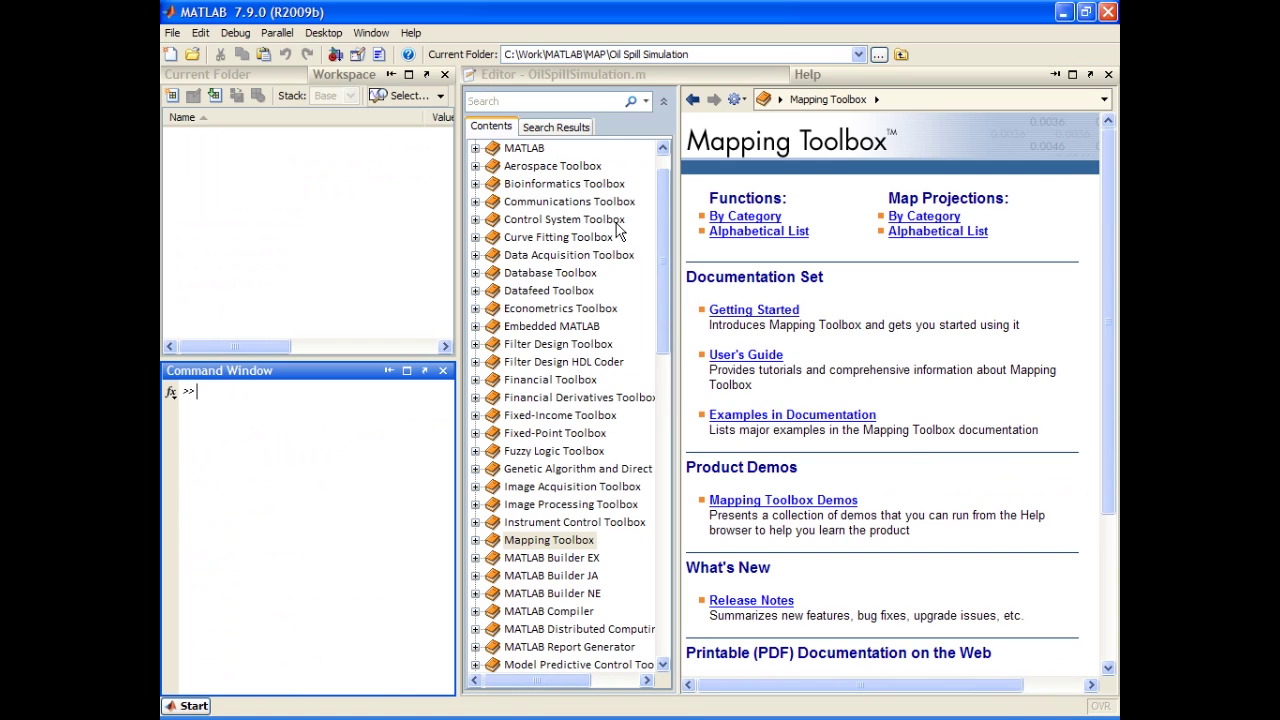
Step: Switch to the presentation and advance to the "Creating 2D and 3D Maps" slide
key("alt+Tab")
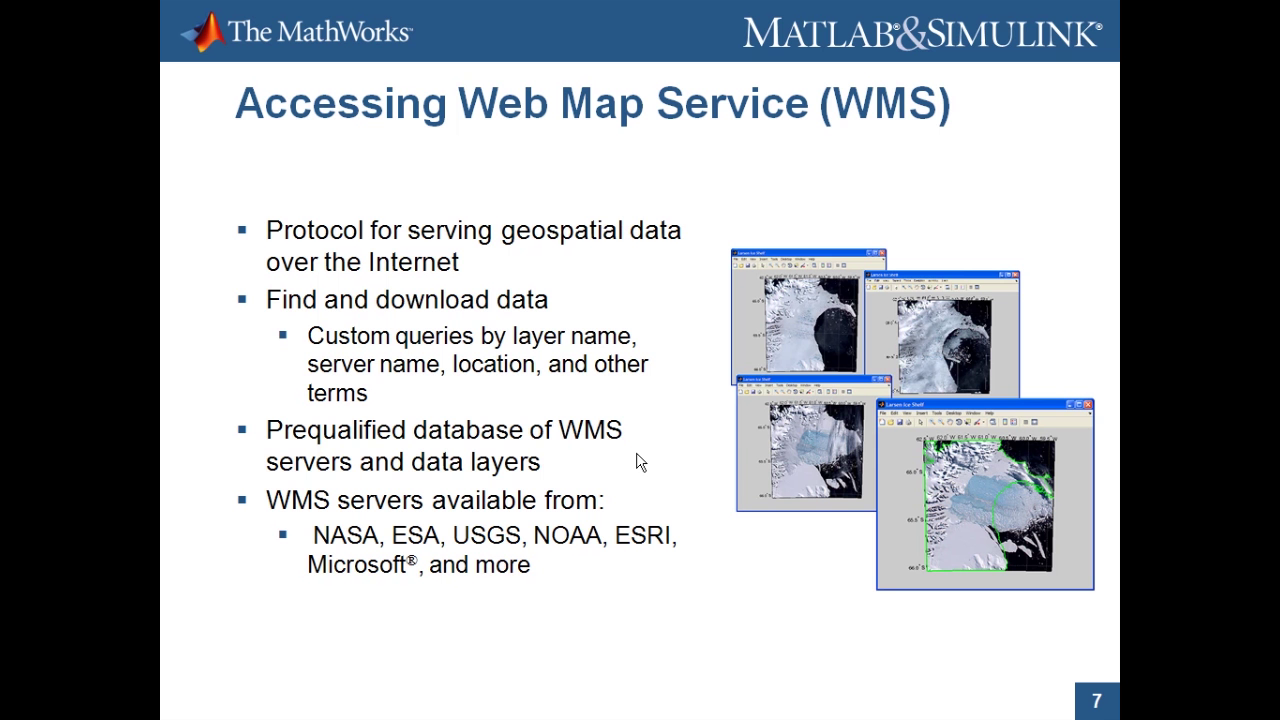
key("Right")
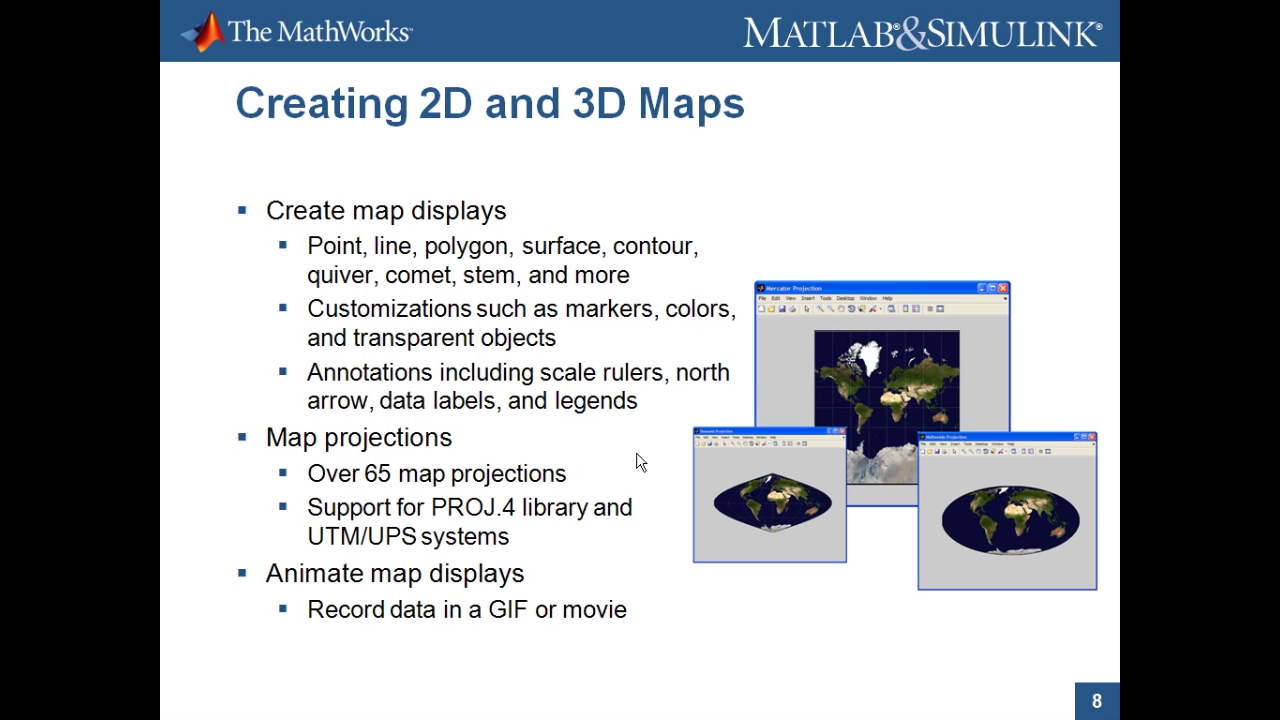
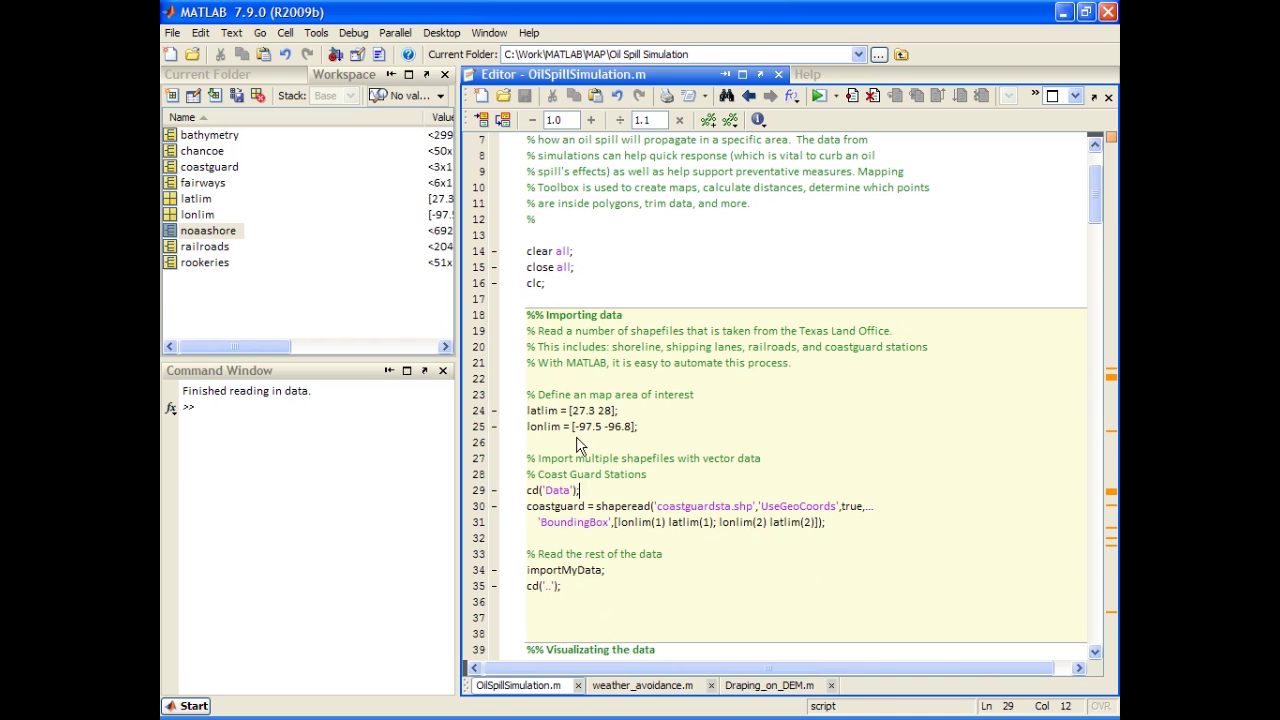
Step: Examine the imported workspace variables, including bathymetry, fairways and noaashore
left_click(310, 310)
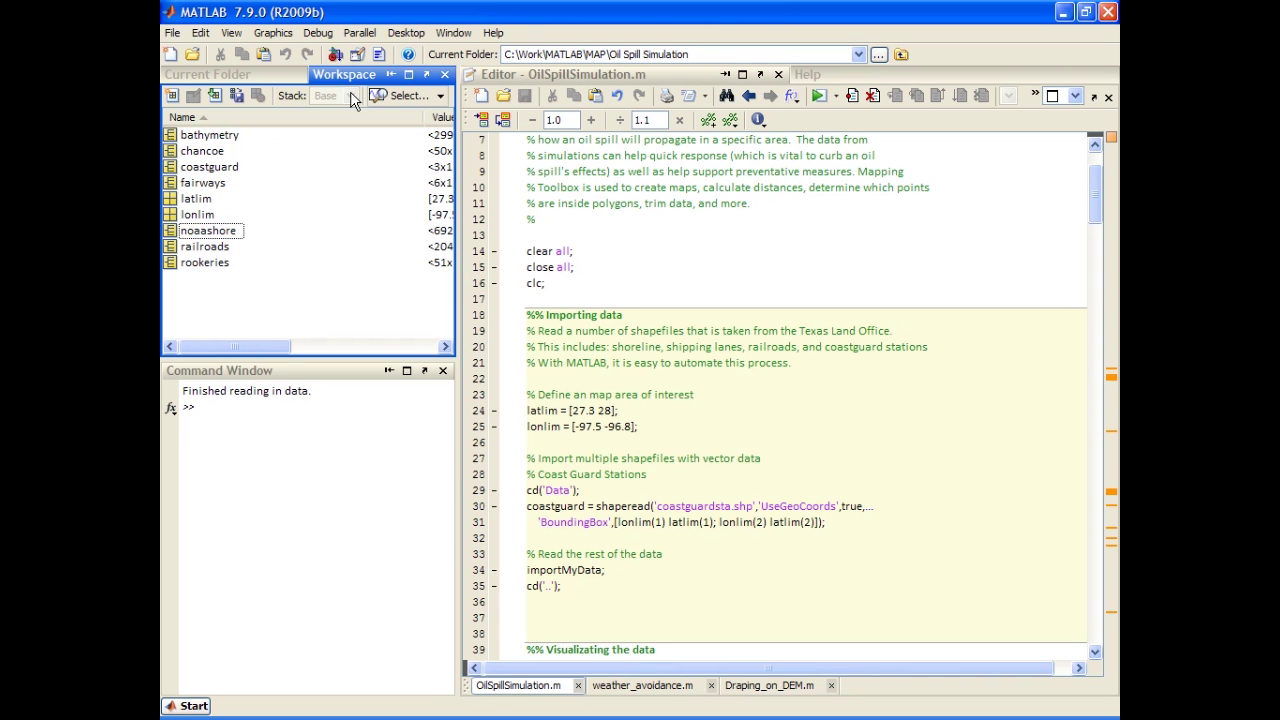
left_click(205, 138)
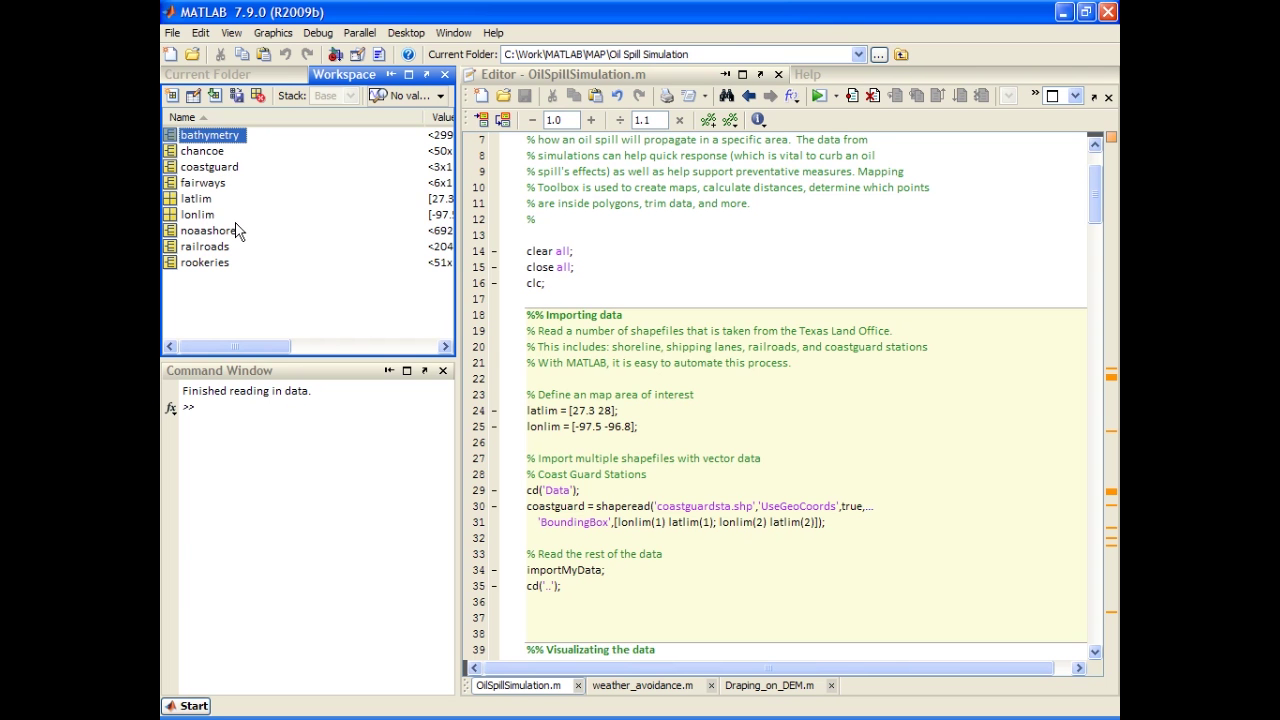
left_click(204, 184)
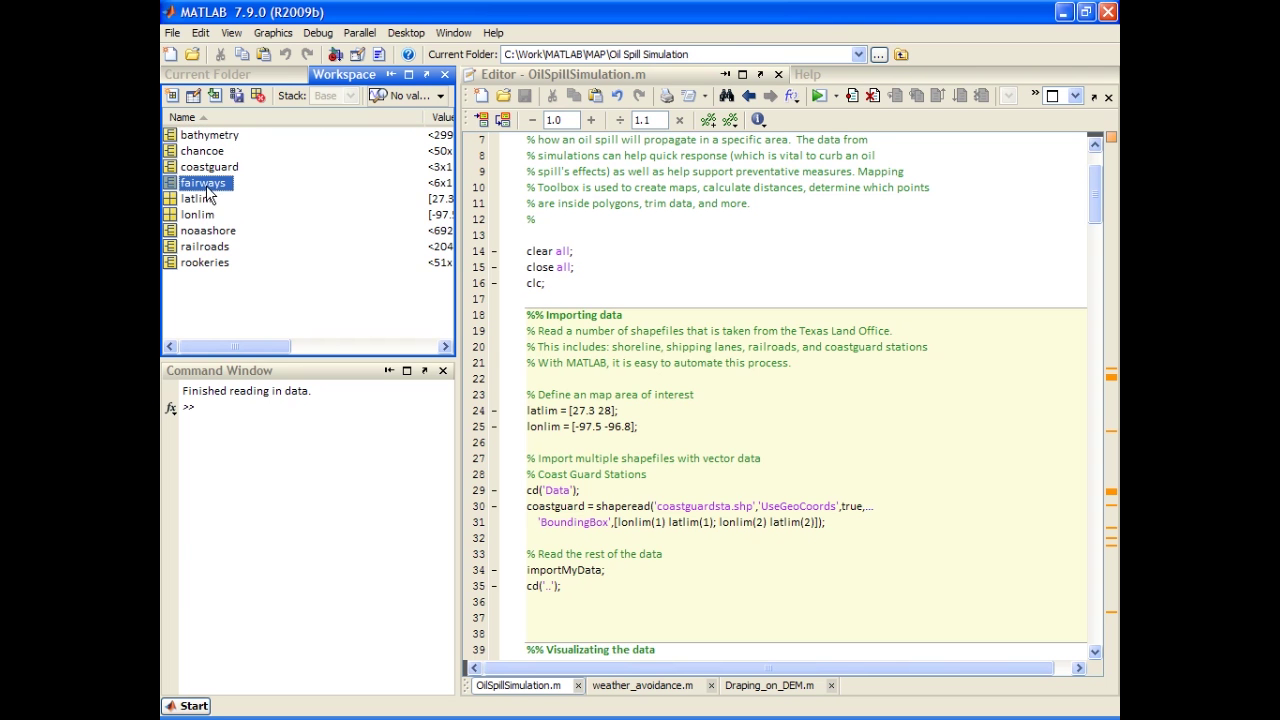
left_click(228, 231)
left_click(259, 425)
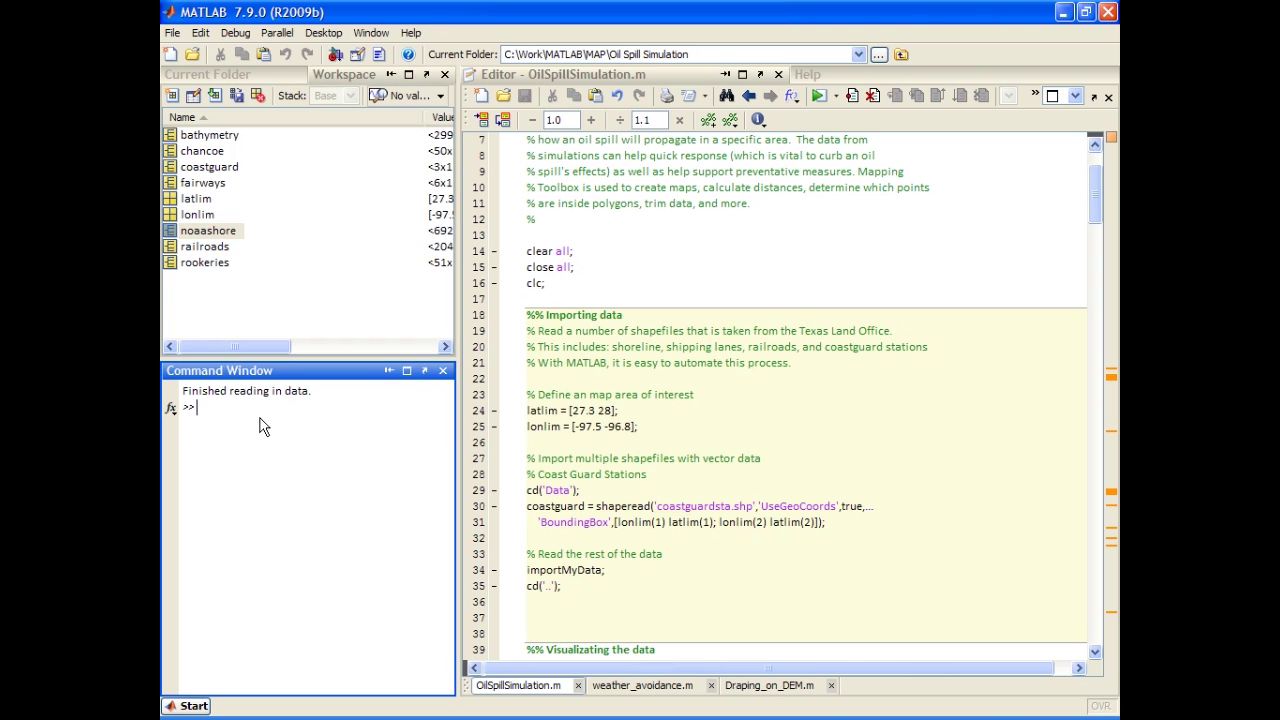
Step: Run the "Visualizating the data" cell of OilSpillSimulation.m to draw the Corpus Christi Bay map
left_click(654, 402)
scroll(622, 425, "down", 4)
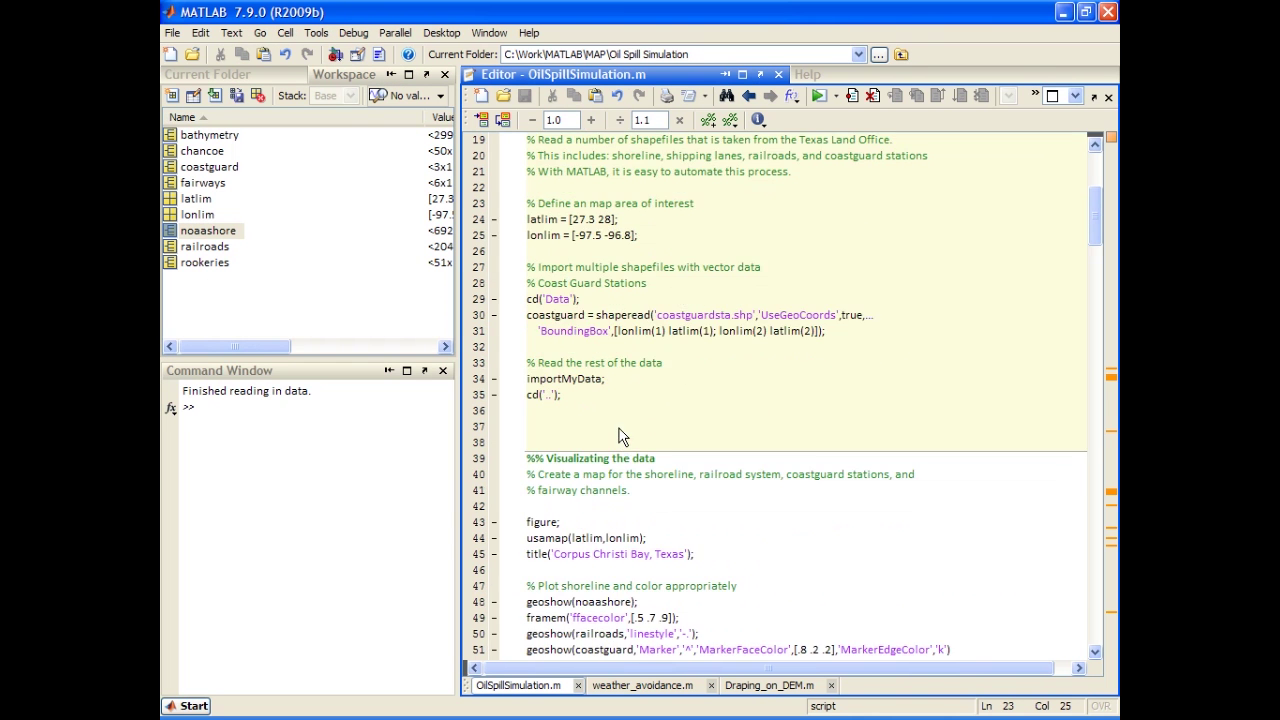
scroll(618, 436, "down", 3)
left_click(649, 431)
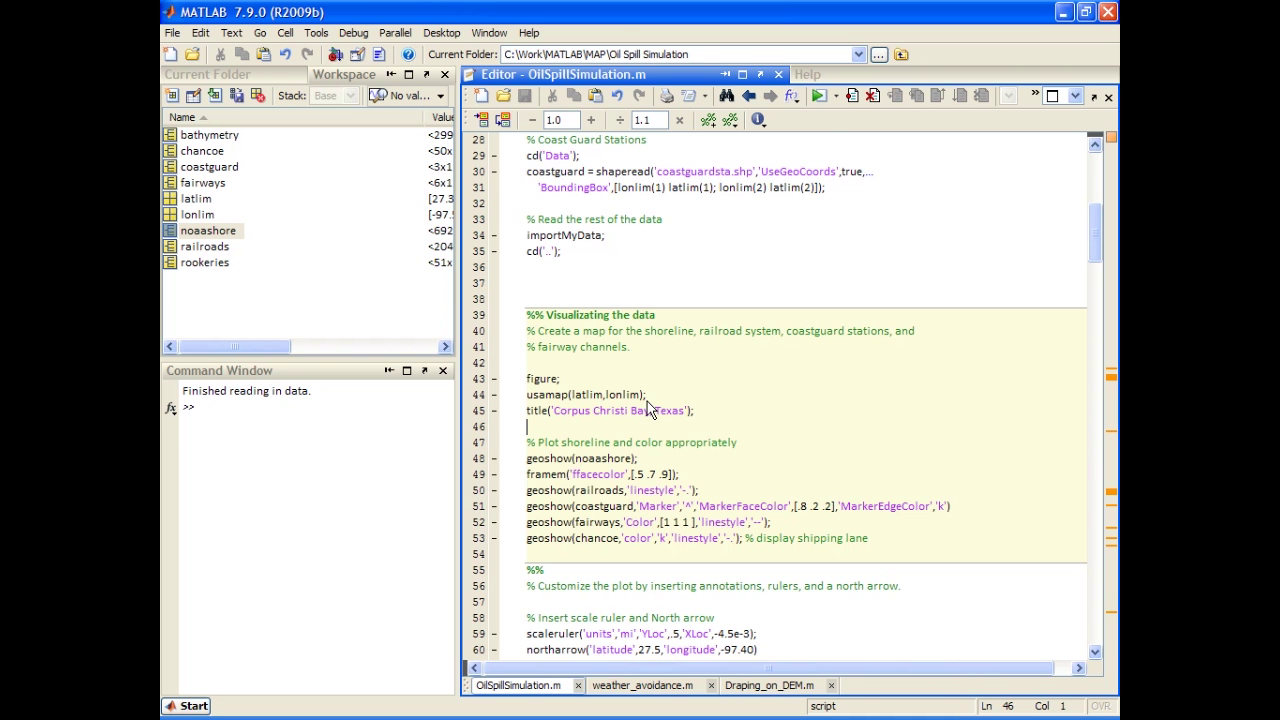
scroll(648, 410, "down", 1)
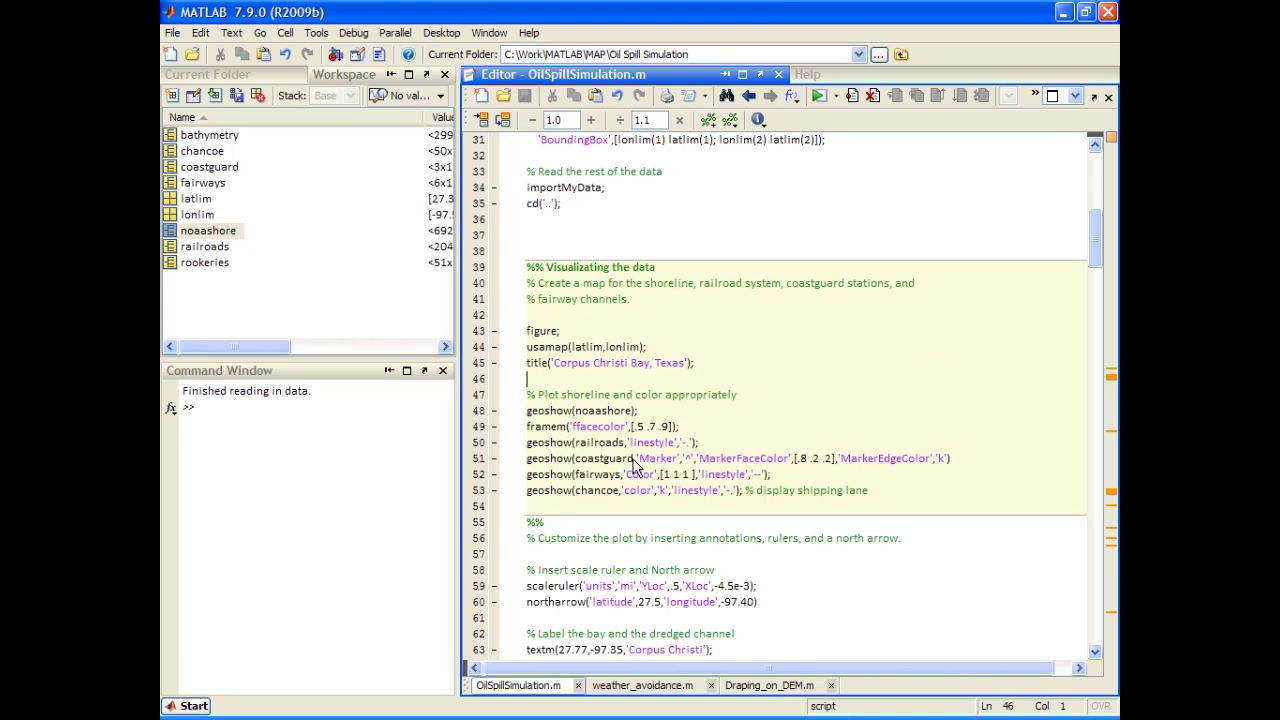
left_click(797, 397)
key("ctrl+Return")
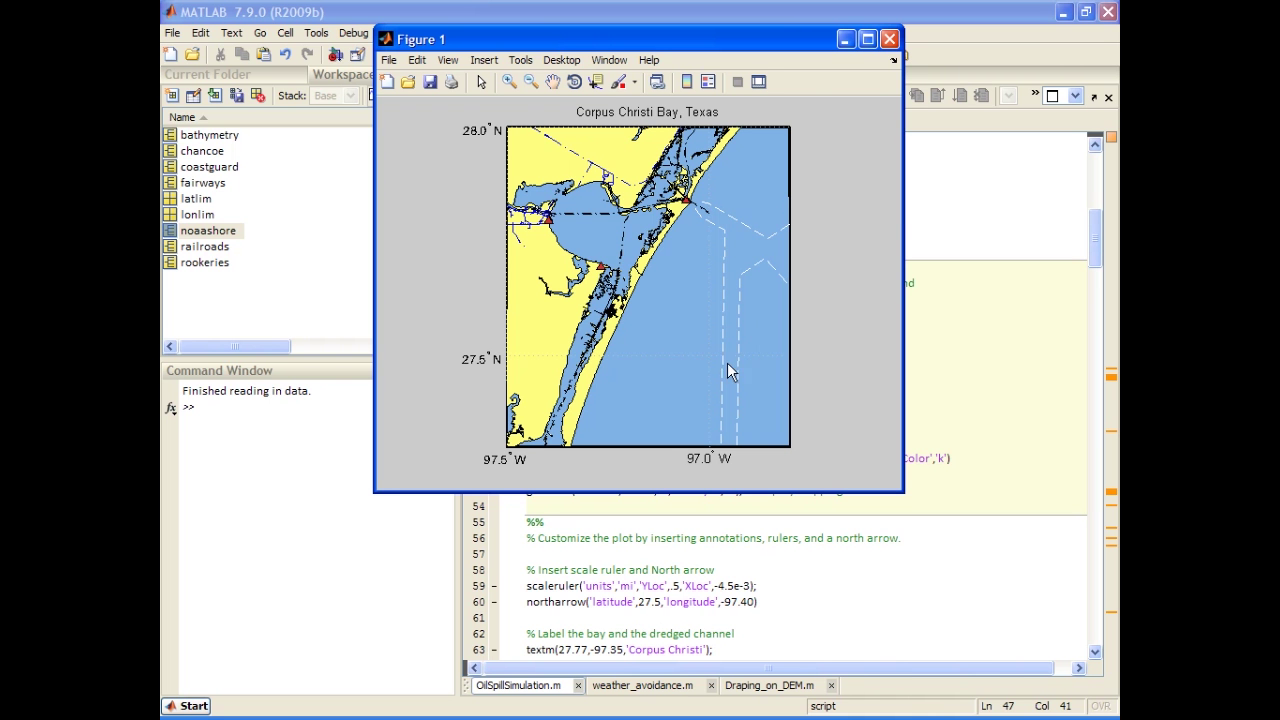
Step: Run the plot customization cell to add a scale ruler, north arrow, and the "Corpus Christi" and "Dredged chan." labels to the map
left_click(714, 570)
scroll(726, 507, "down", 3)
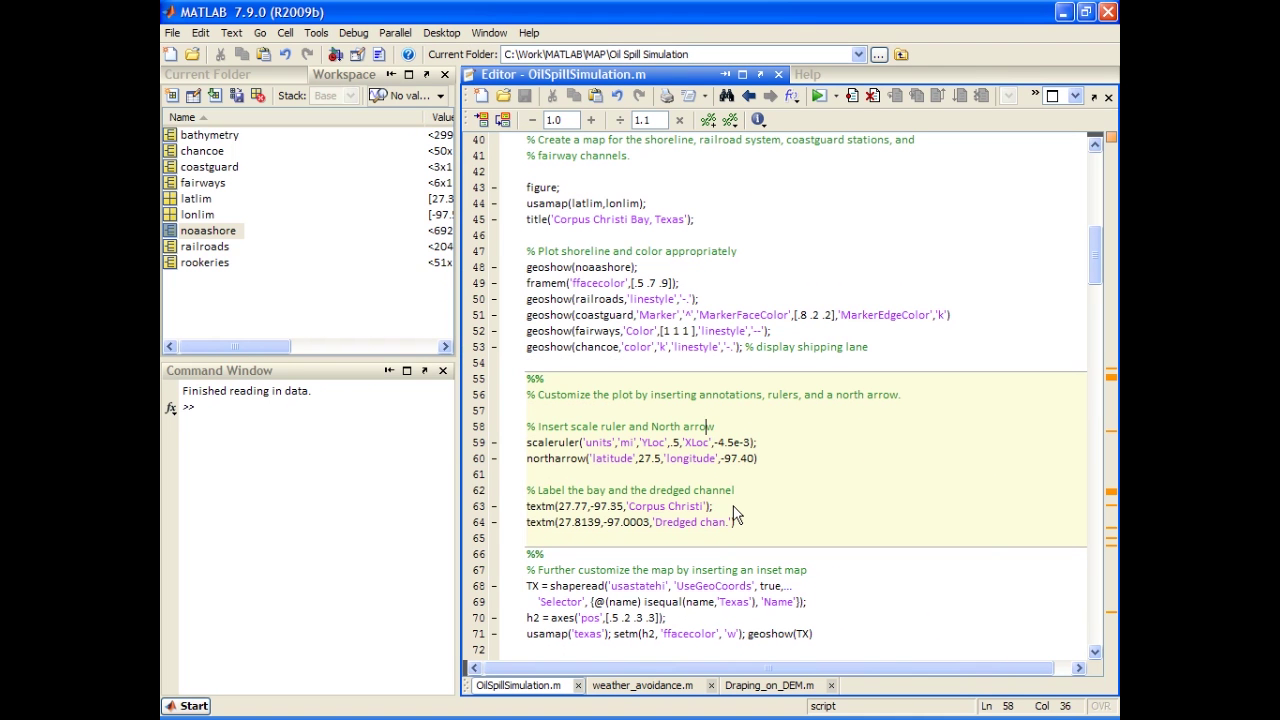
key("ctrl+Return")
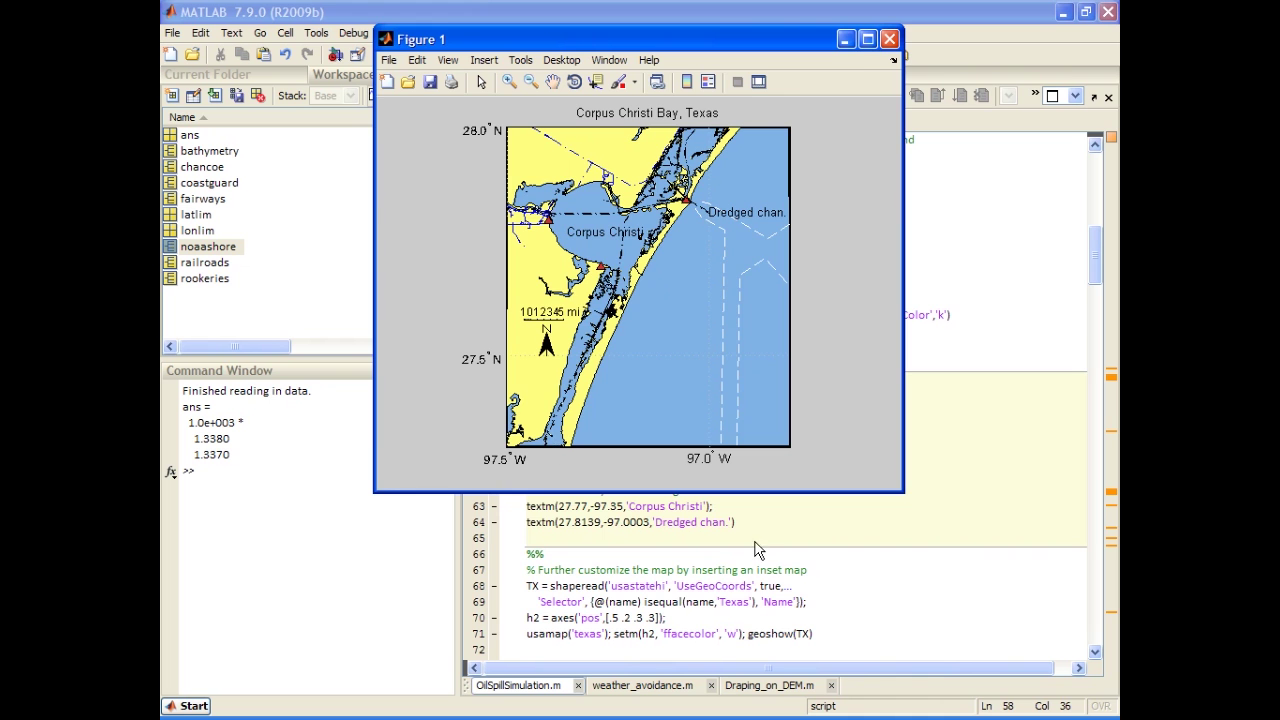
Step: Run the inset map cell to add a Texas inset with a red box around Corpus Christi, and close the figure
left_click(712, 535)
scroll(700, 520, "down", 3)
left_click(687, 490)
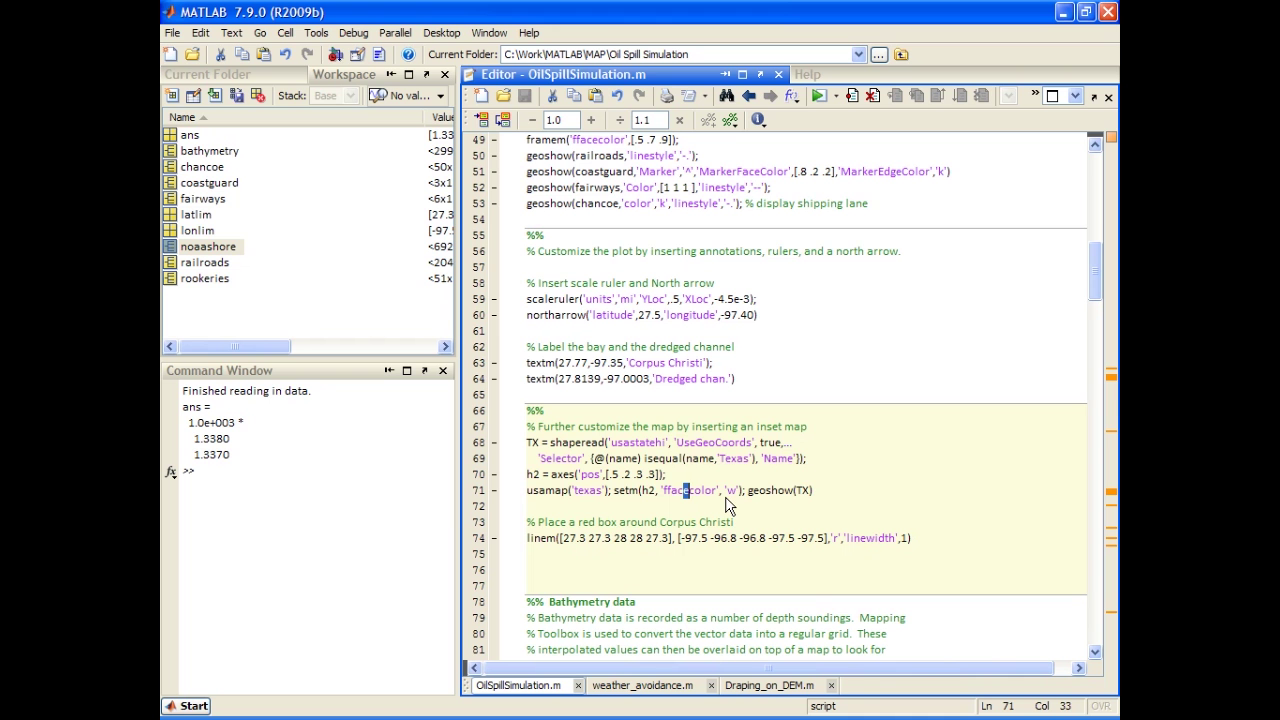
key("ctrl+Return")
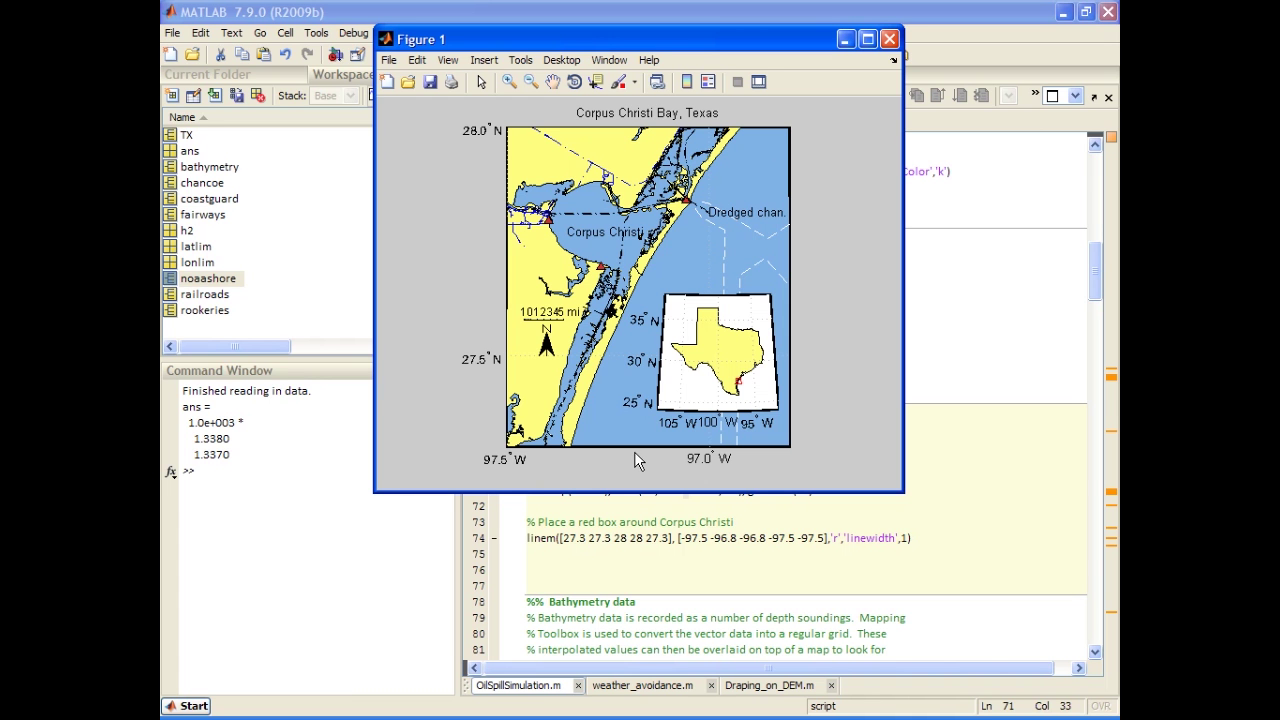
left_click(889, 39)
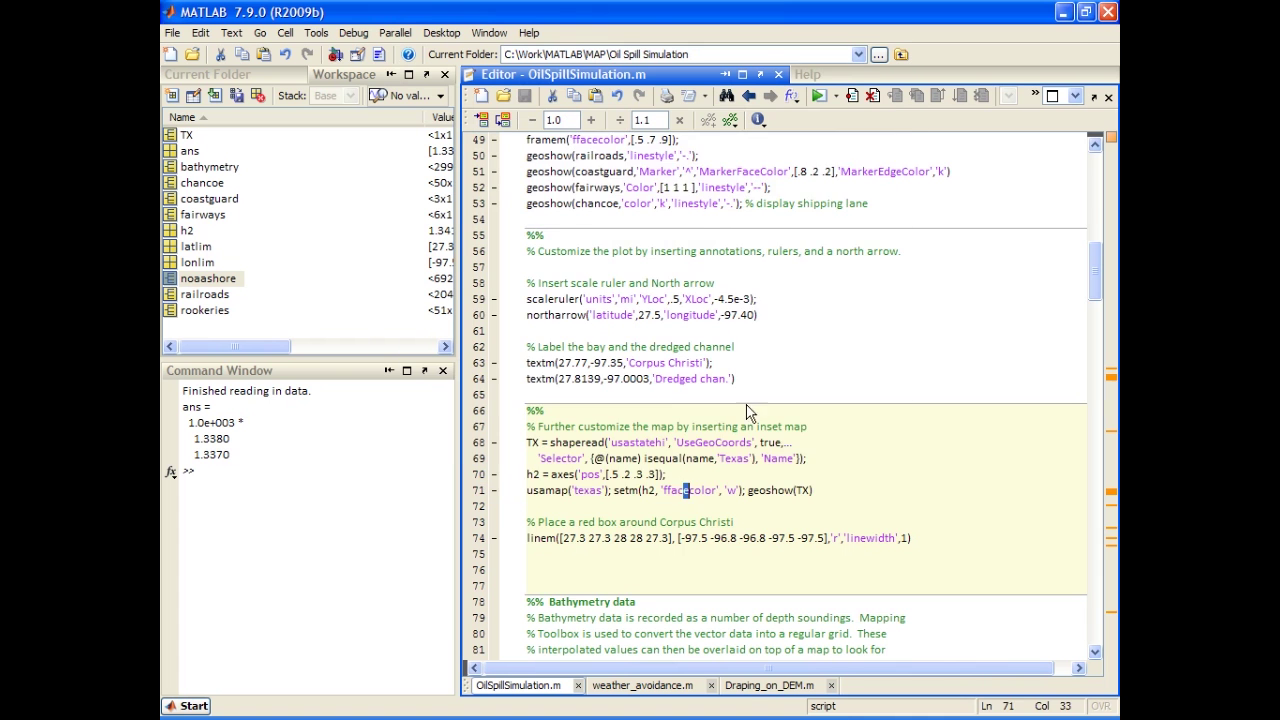
Step: Run the "Bathymetry data" cell to create the base map with the noaashore shoreline
left_click(658, 460)
scroll(658, 460, "down", 2)
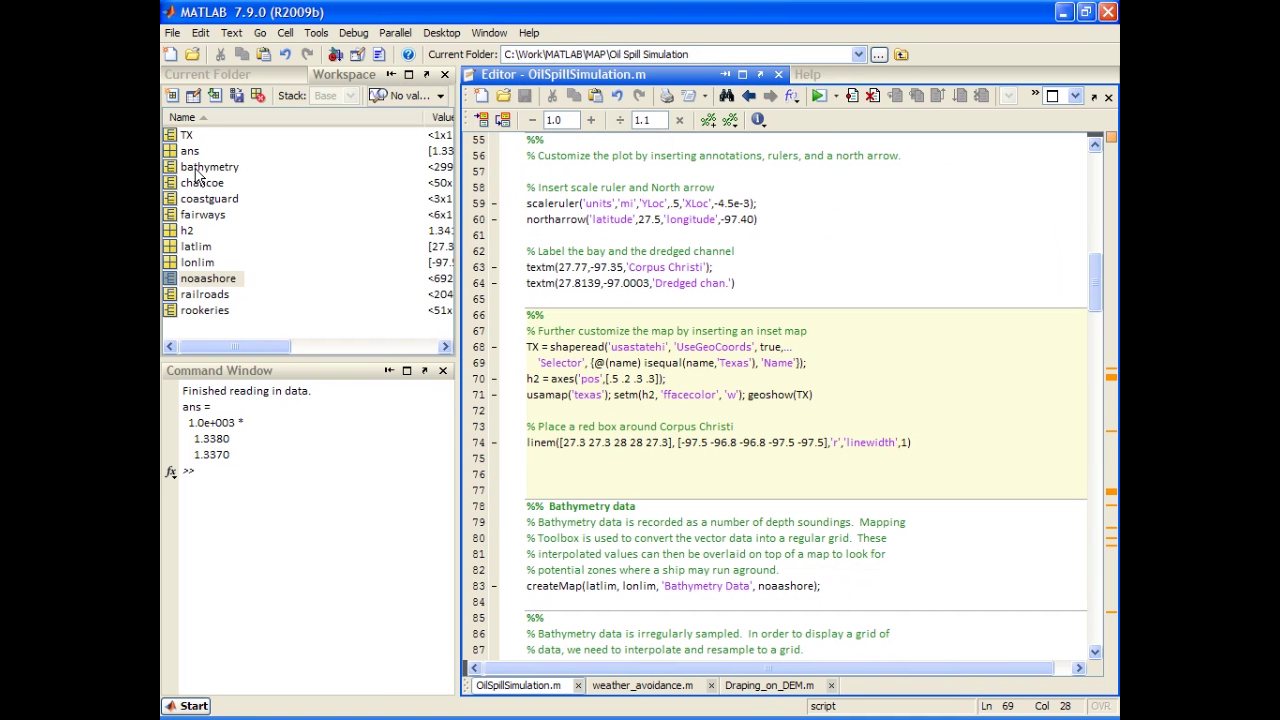
scroll(645, 461, "down", 3)
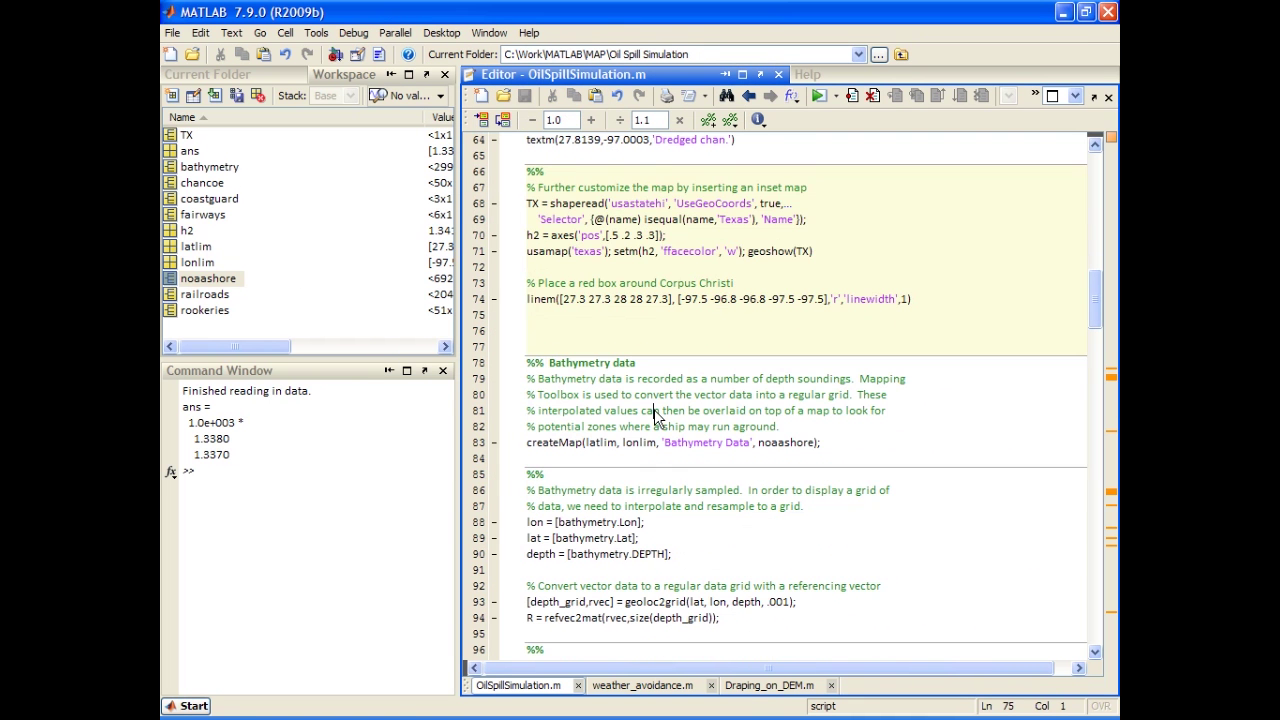
left_click(652, 411)
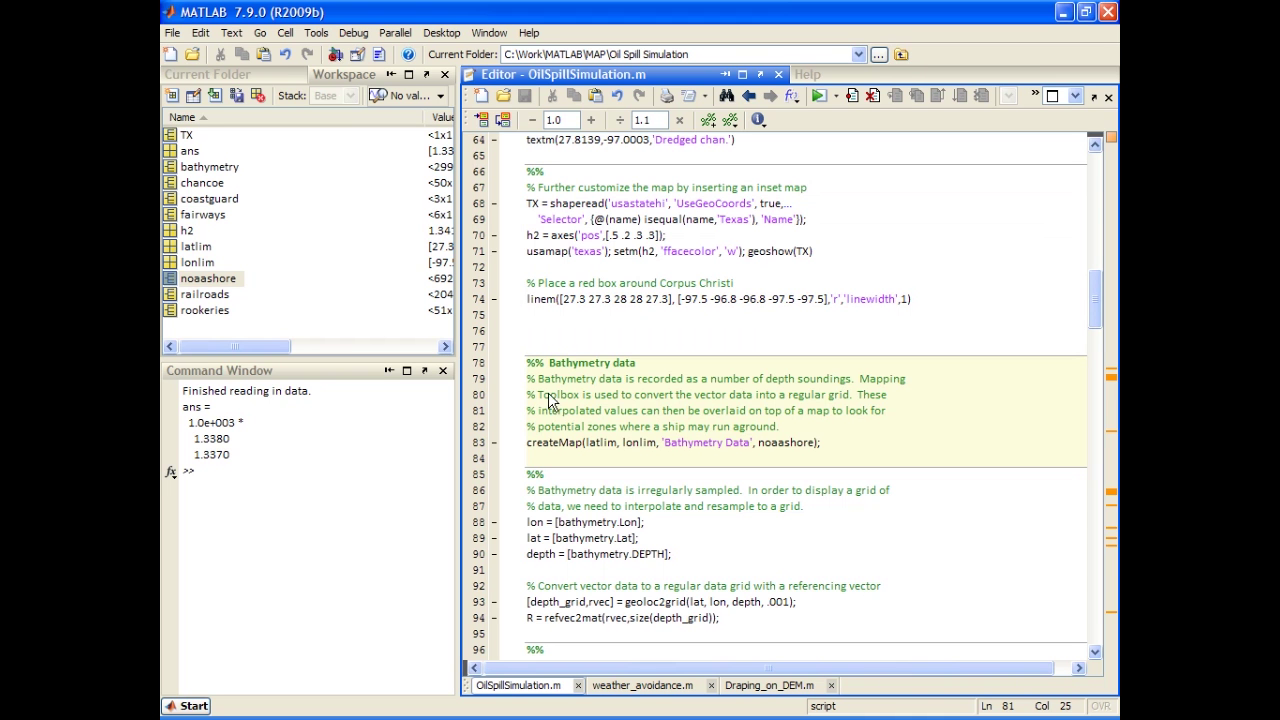
left_click(626, 428)
key("ctrl+Return")
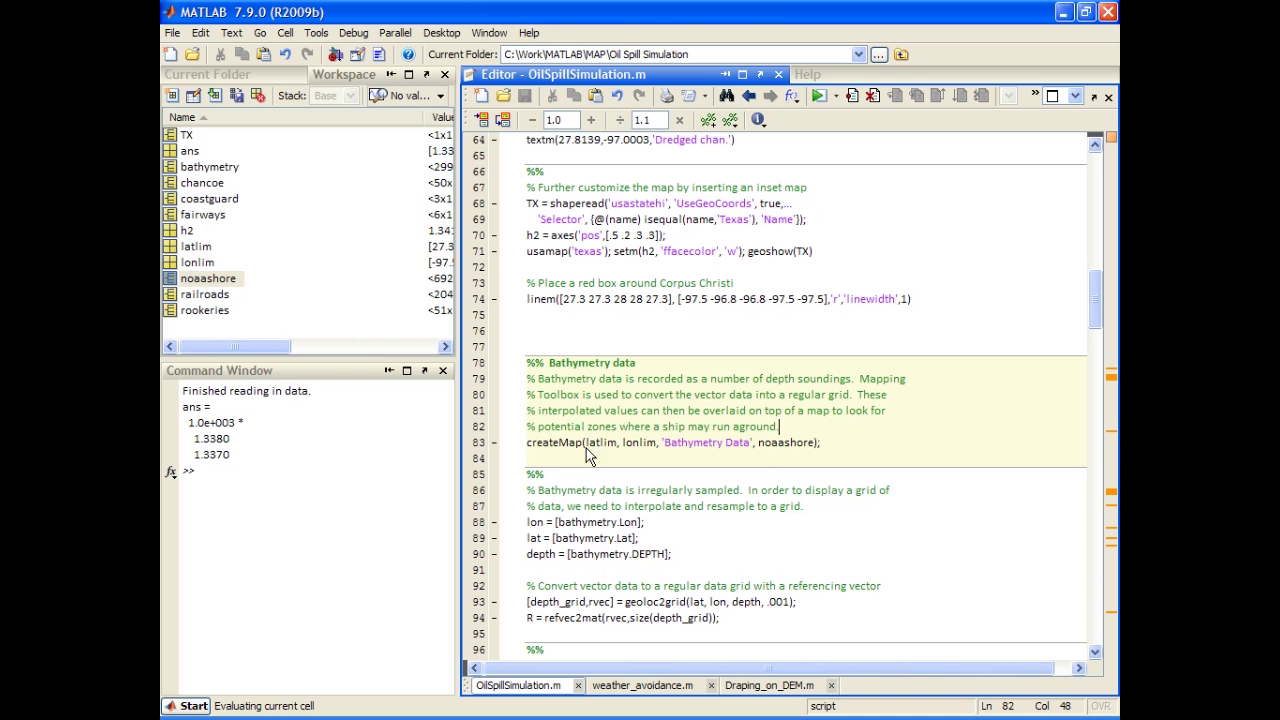
scroll(655, 410, "up", 2)
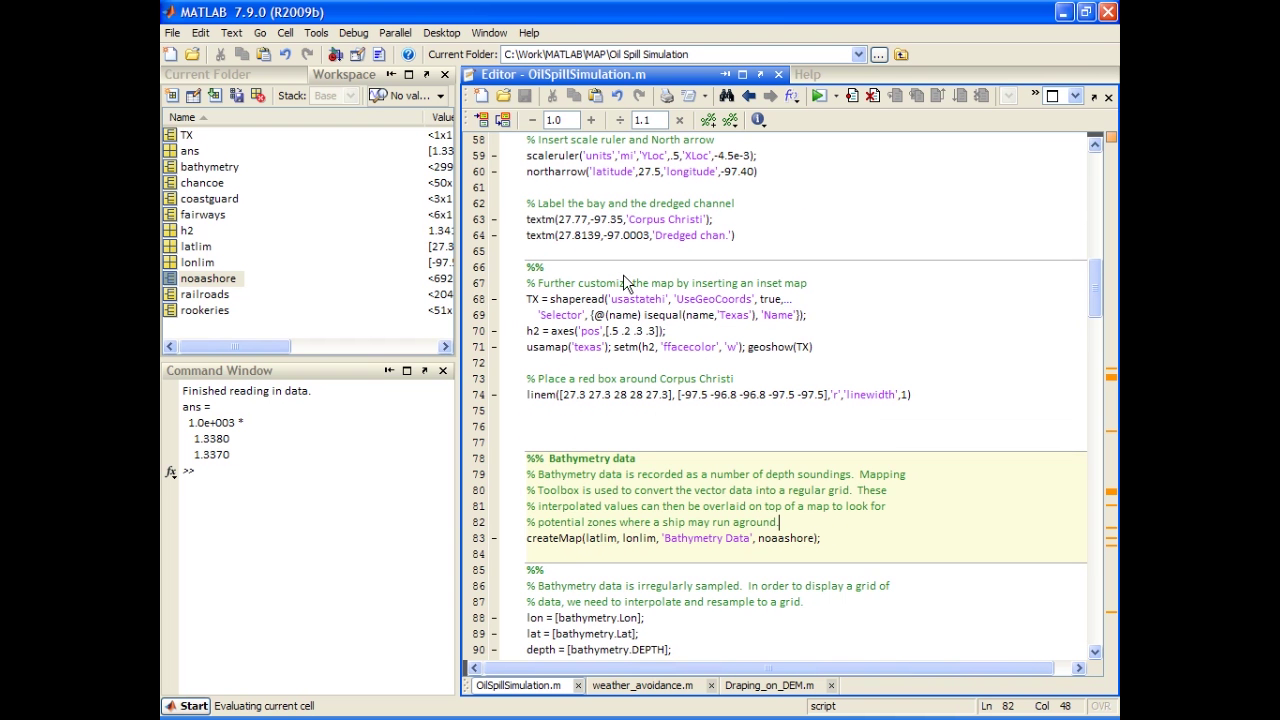
scroll(690, 335, "down", 3)
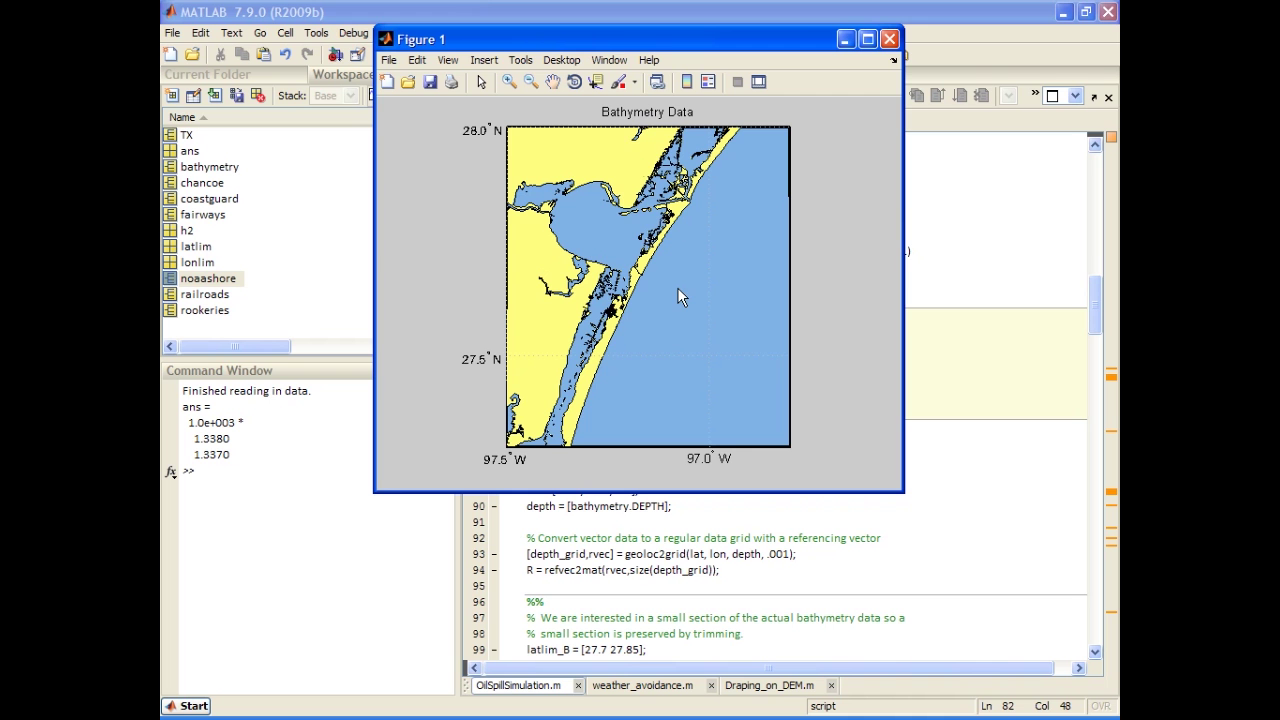
Step: Display the bathymetry structure's fields and its first element, bathymetry(1), in the Command Window
left_click(945, 357)
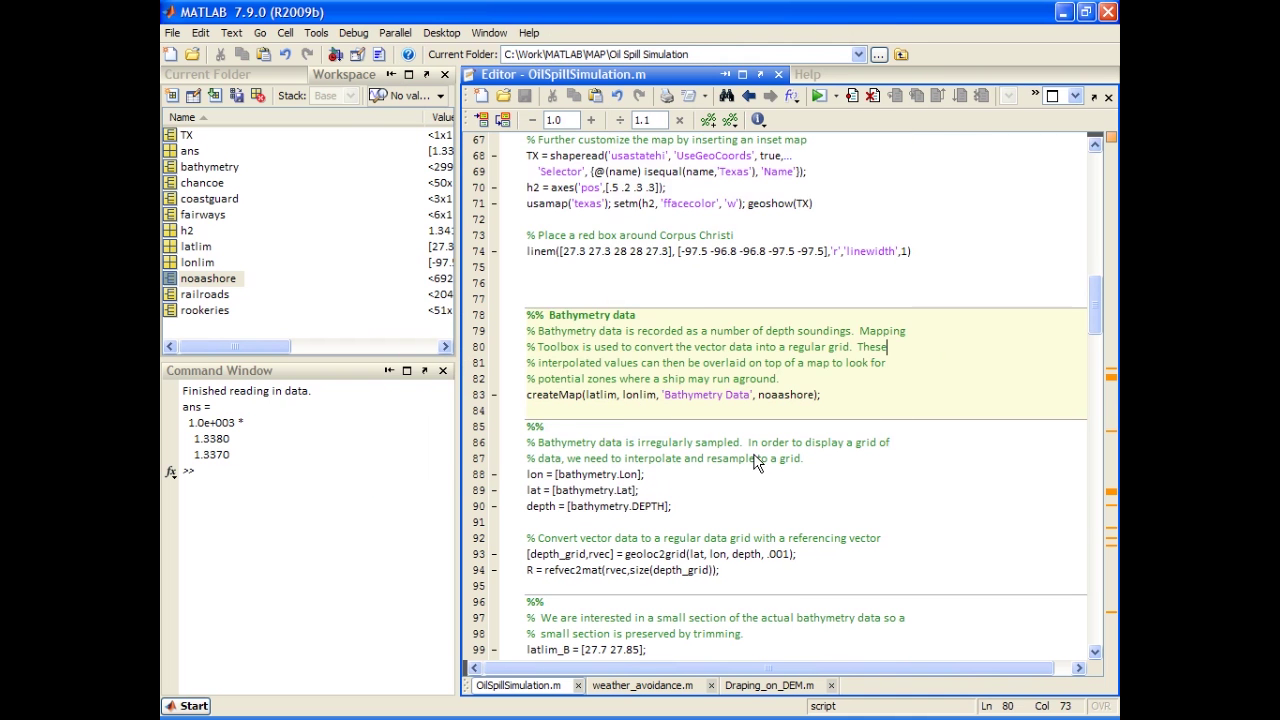
scroll(752, 463, "down", 2)
left_click(337, 487)
type("bathy")
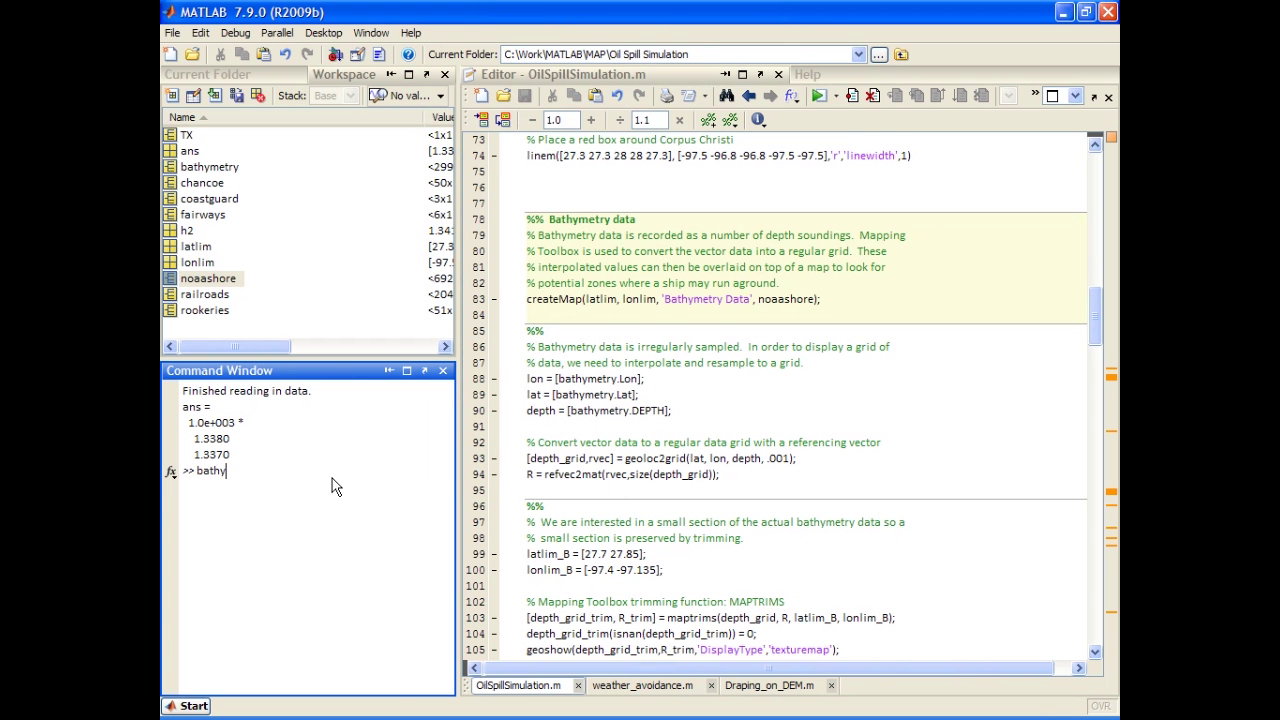
type("metry")
key("Return")
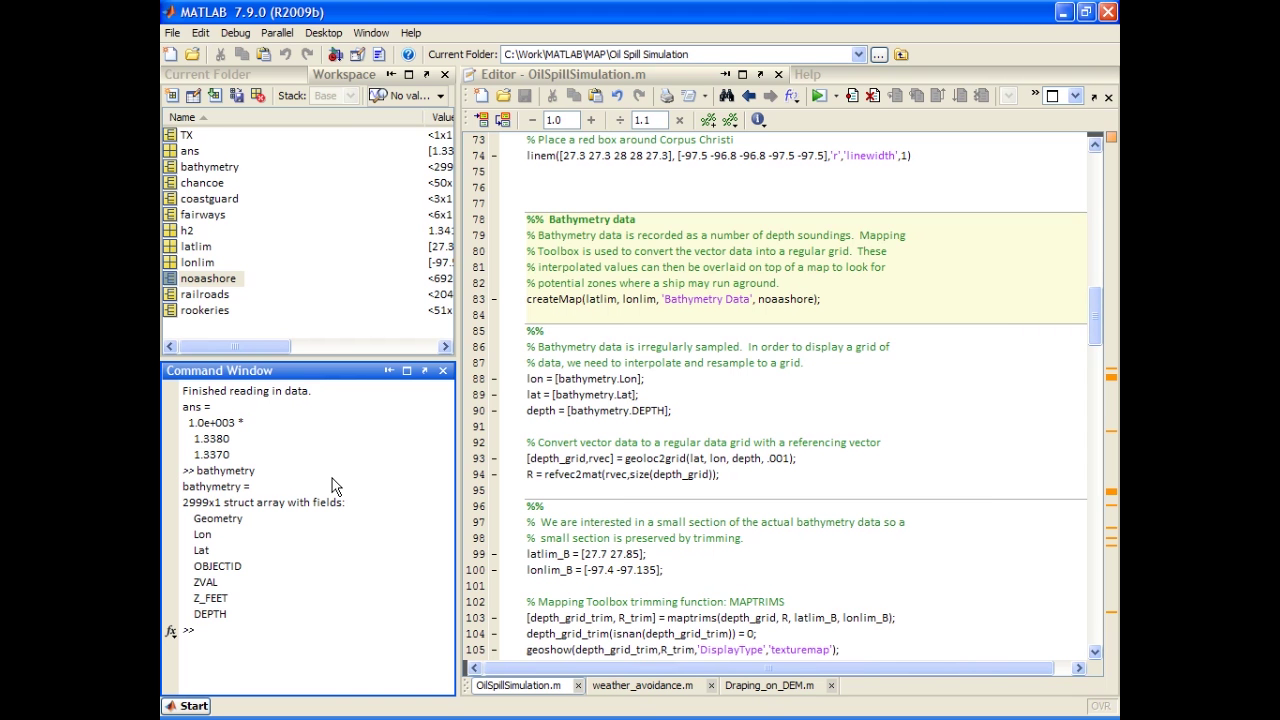
type("bathymetry(1)")
key("Return")
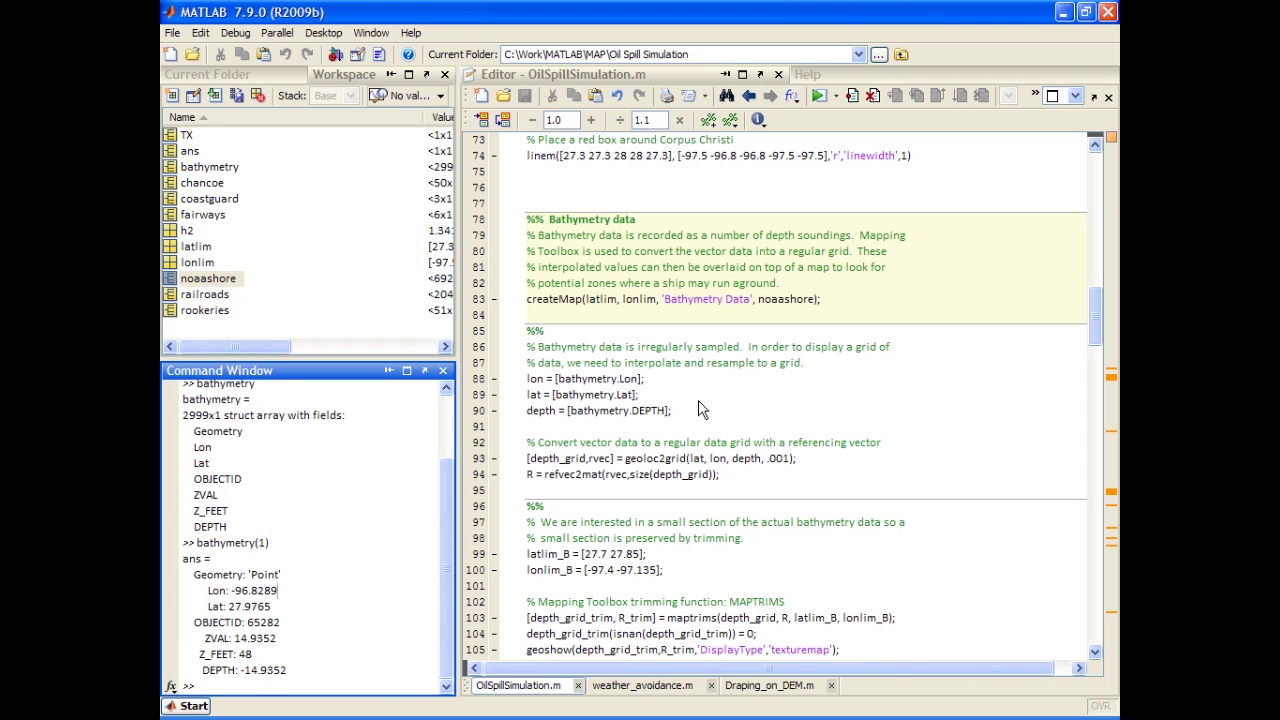
Step: Evaluate only the lon, lat and depth assignments, plot the sounding locations with figure; plot(lon,lat,'.'), and close that plot
left_click_drag(702, 410, 521, 378)
key("F9")
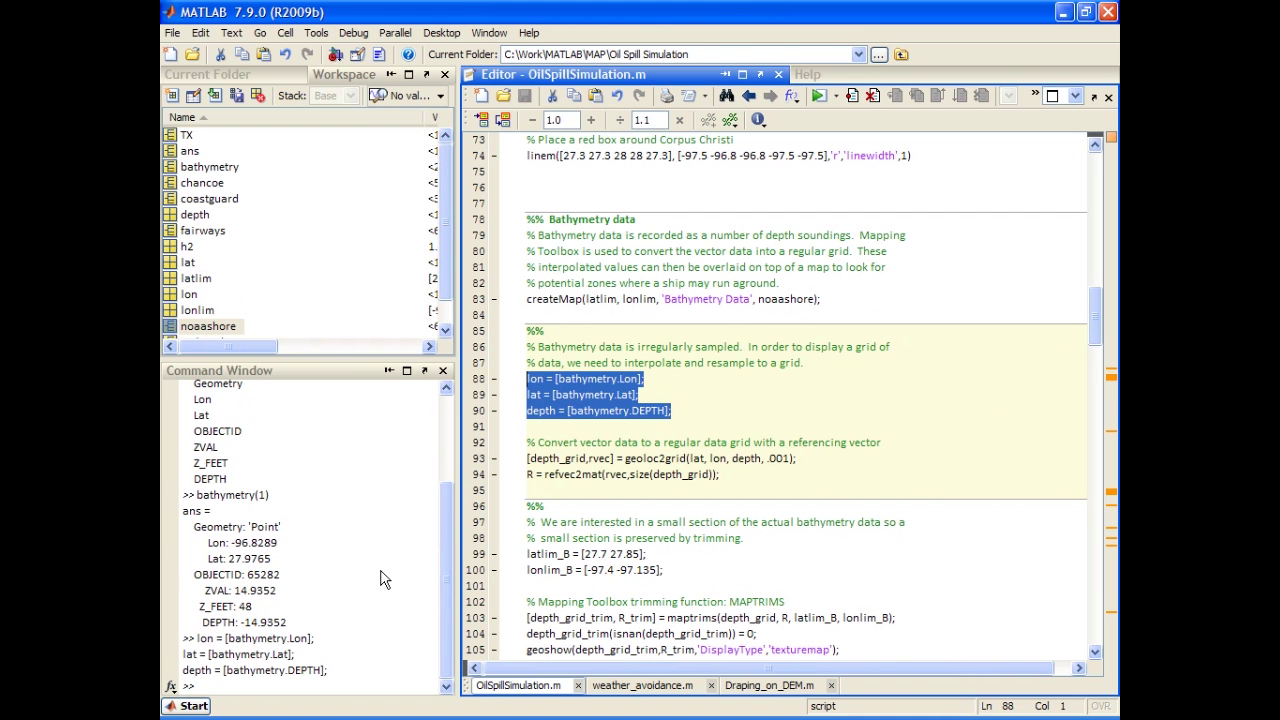
left_click(300, 625)
type("figure; plot(")
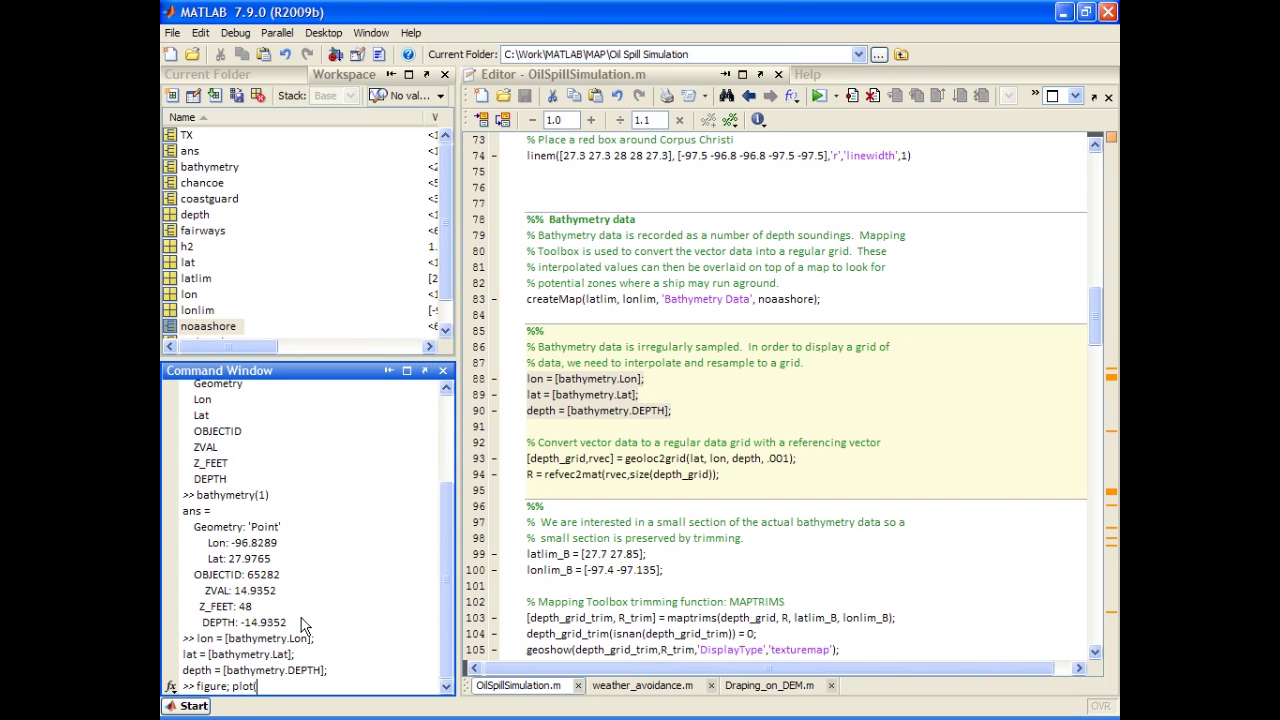
type("lon,lat,'.')")
key("Return")
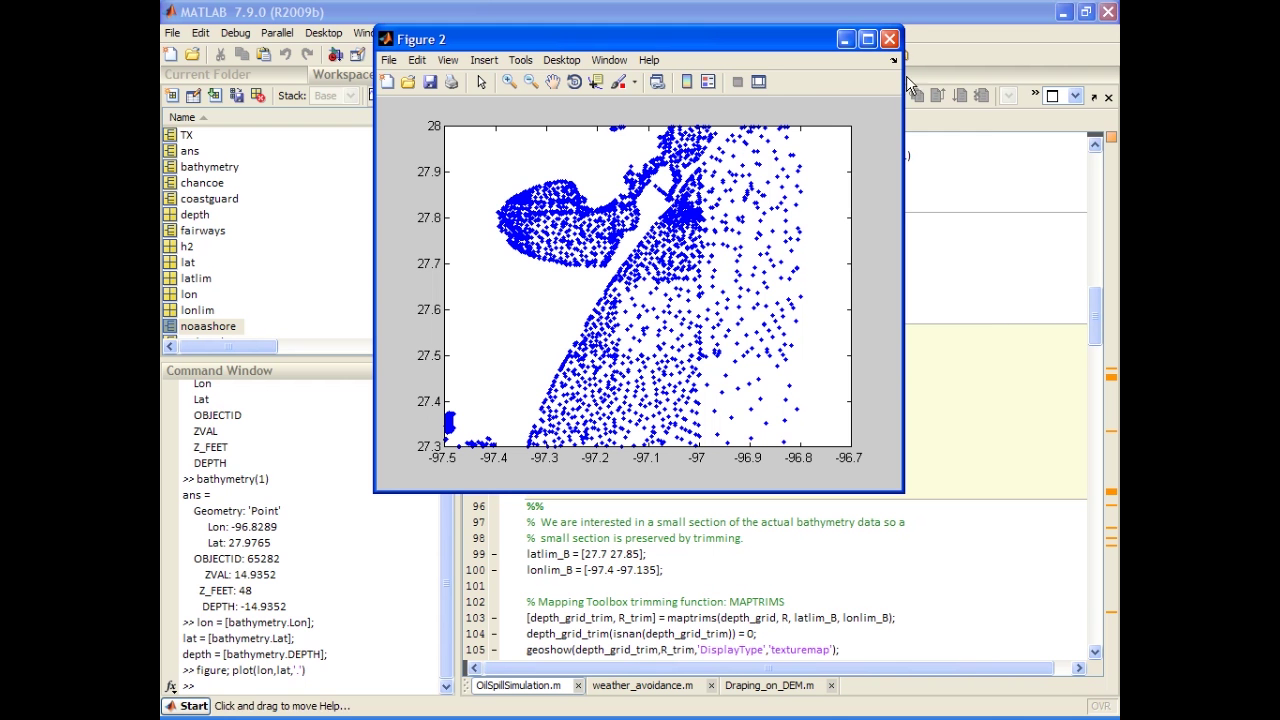
left_click(890, 40)
Step: Run the cell that converts the bathymetry vectors to a regular grid with geoloc2grid at 0.001 spacing and builds R
scroll(708, 450, "down", 2)
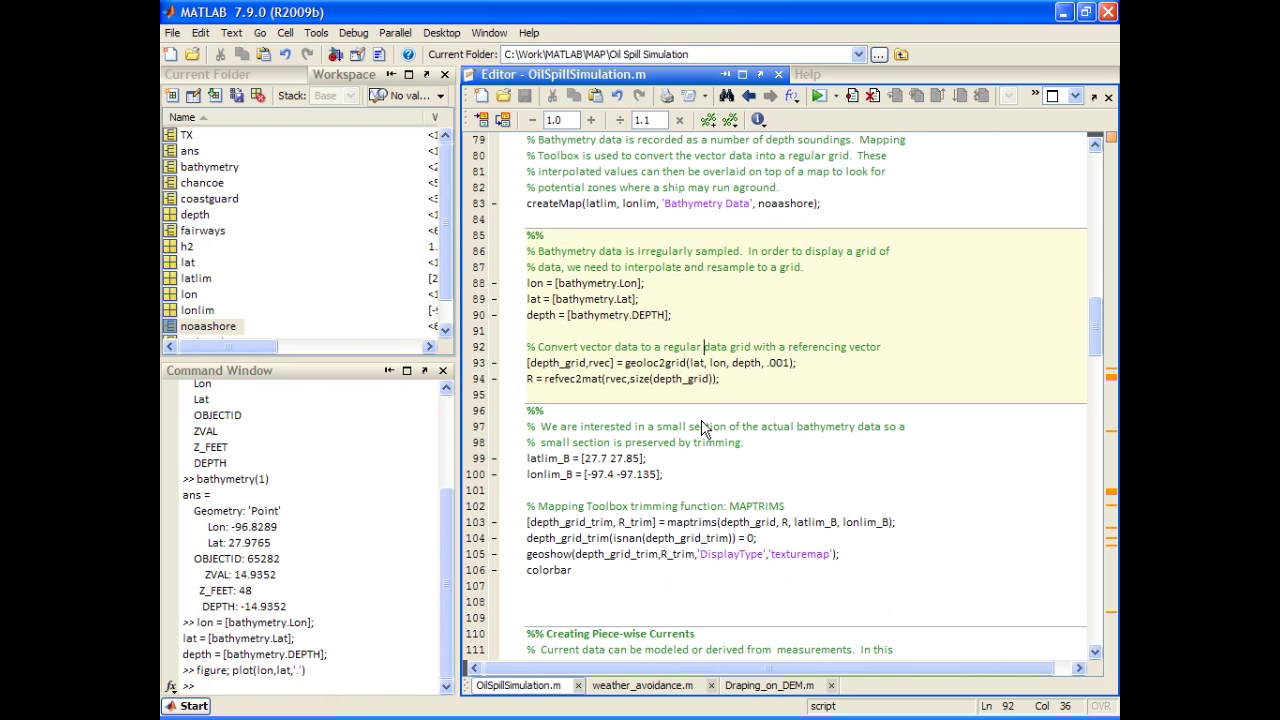
double_click(657, 364)
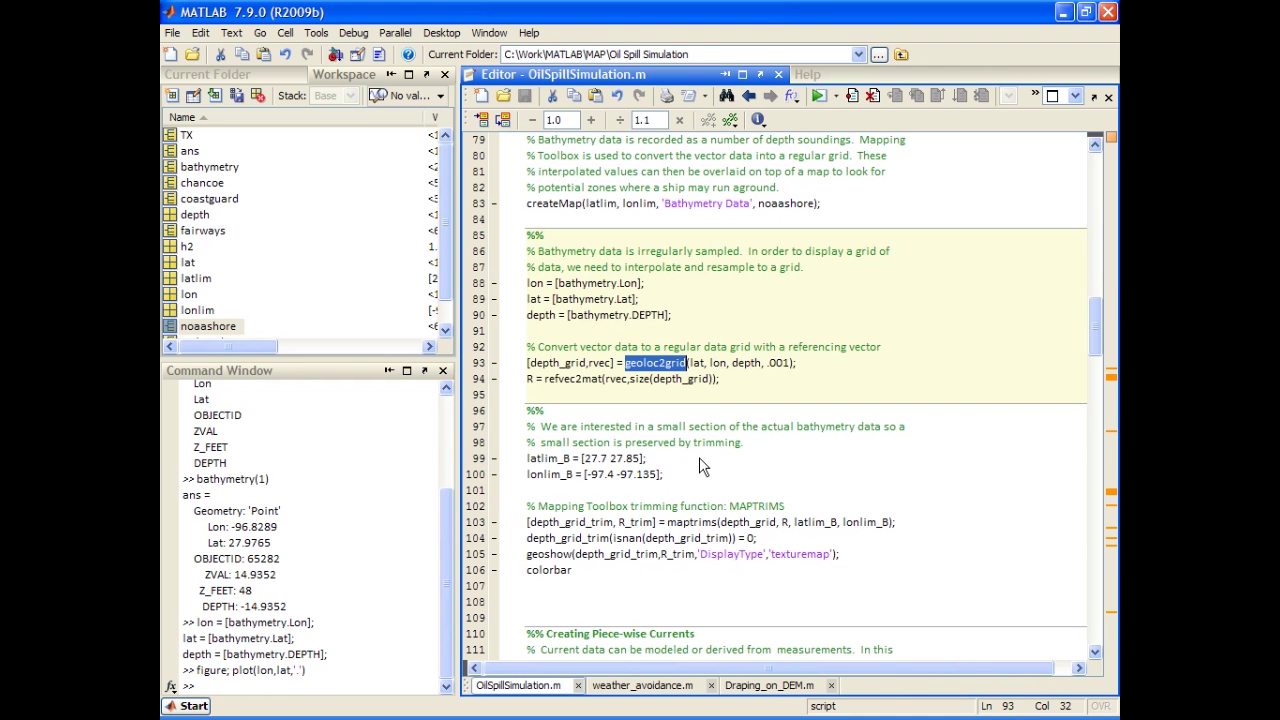
key("ctrl+Return")
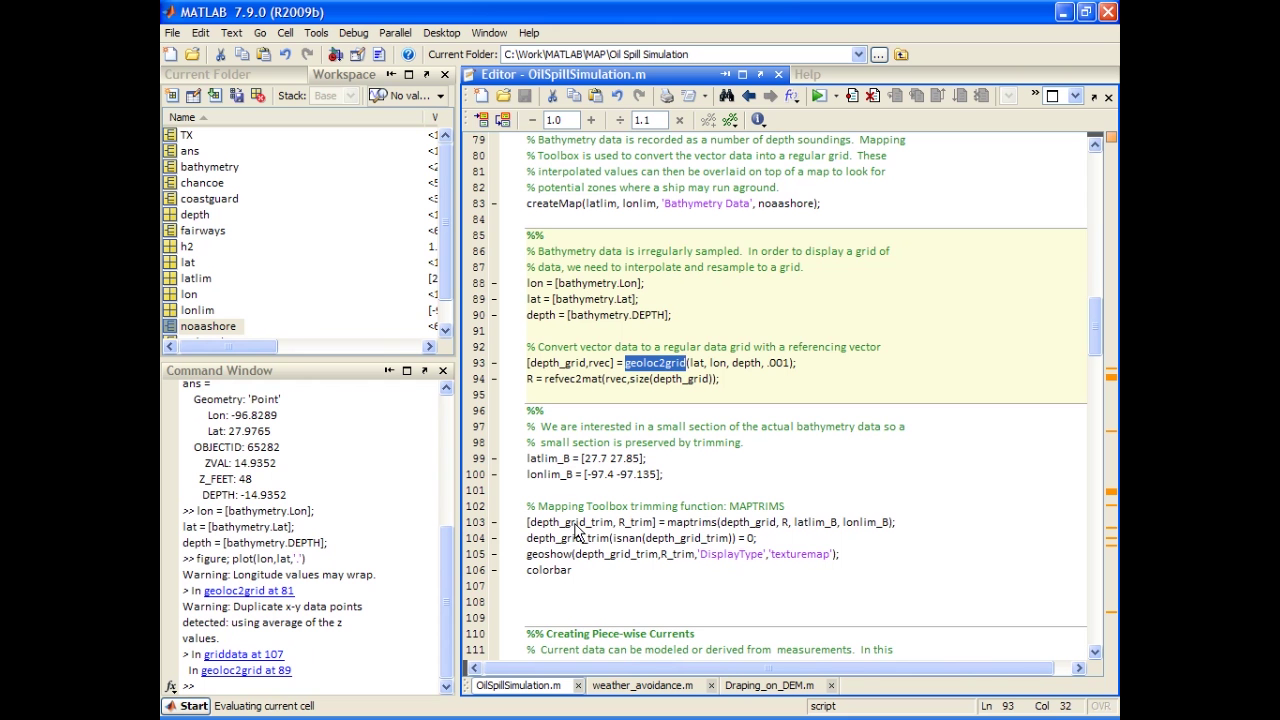
Step: Run the maptrims cell to trim the depth grid to latlim_B and lonlim_B and overlay it as a texture map with a colorbar
scroll(668, 466, "down", 1)
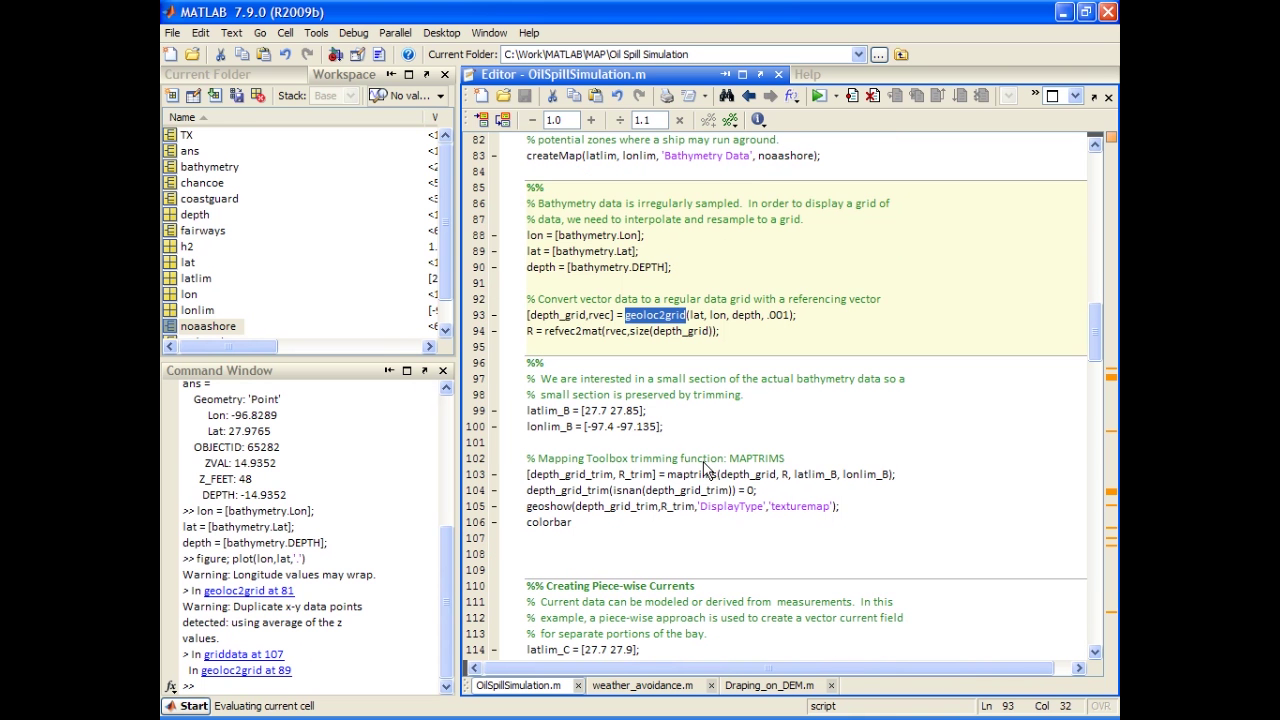
left_click(700, 442)
scroll(700, 440, "down", 2)
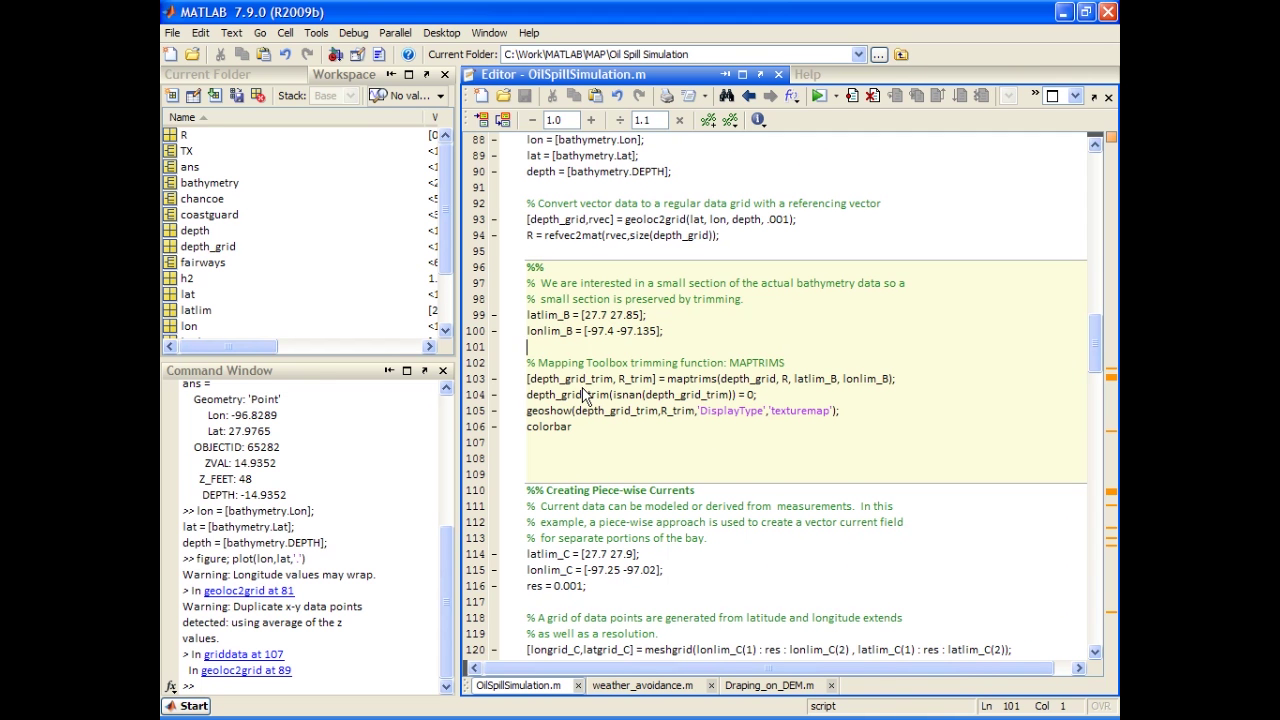
left_click_drag(645, 338, 527, 316)
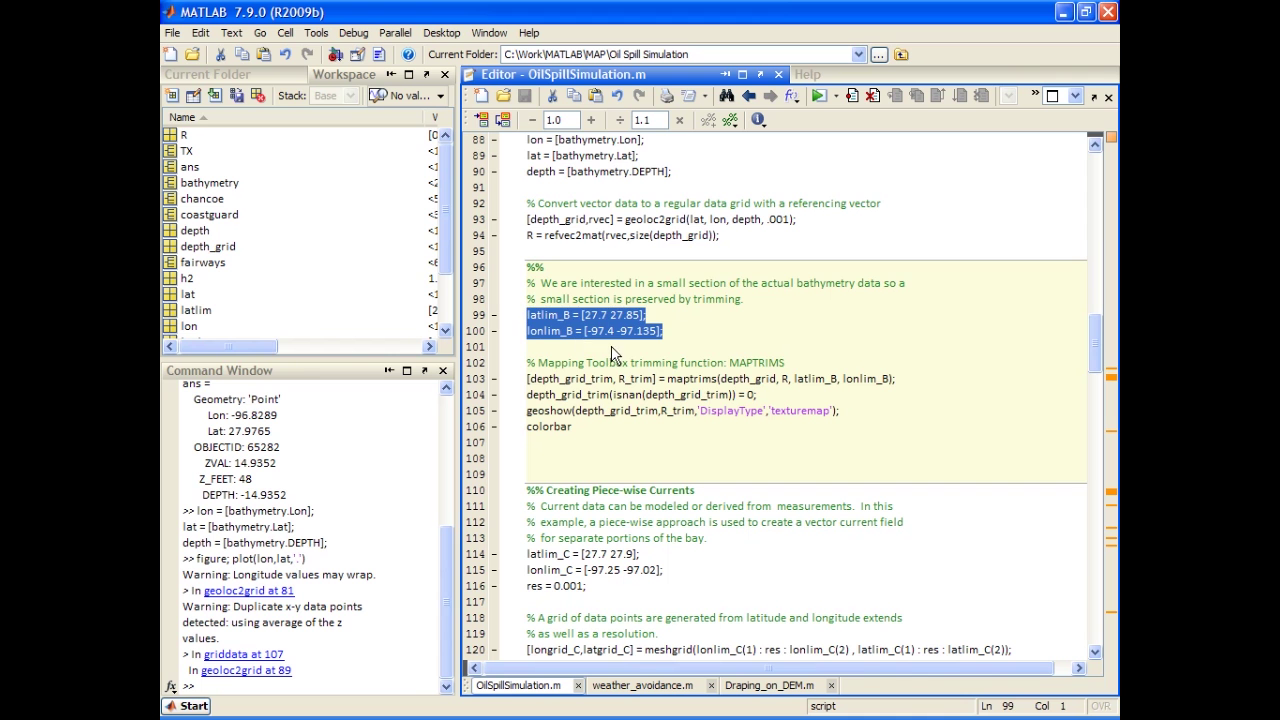
left_click(683, 394)
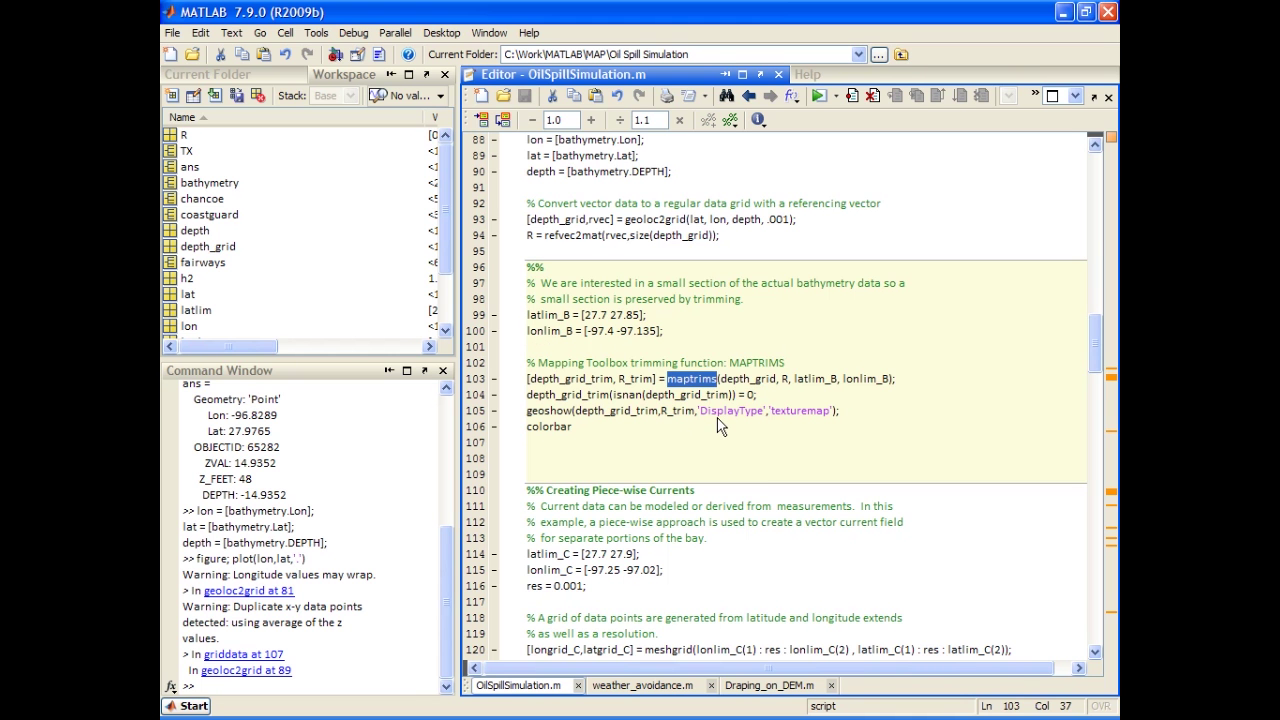
left_click(696, 466)
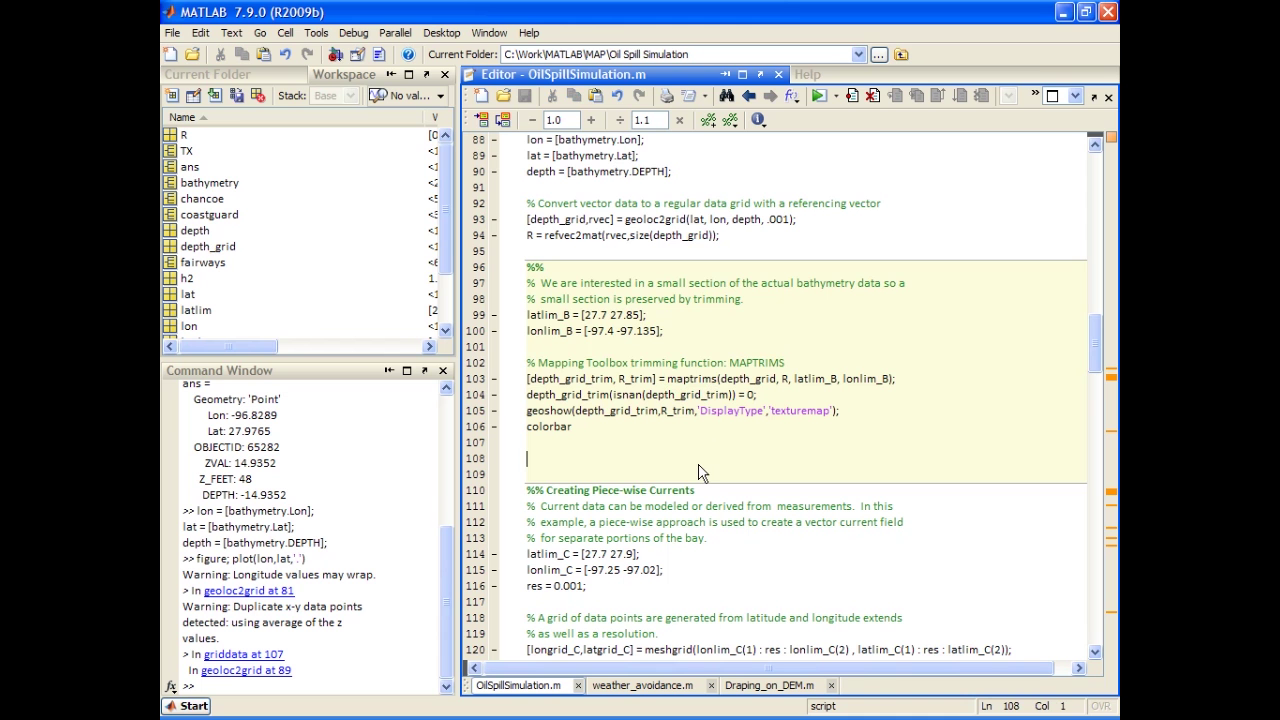
key("ctrl+Return")
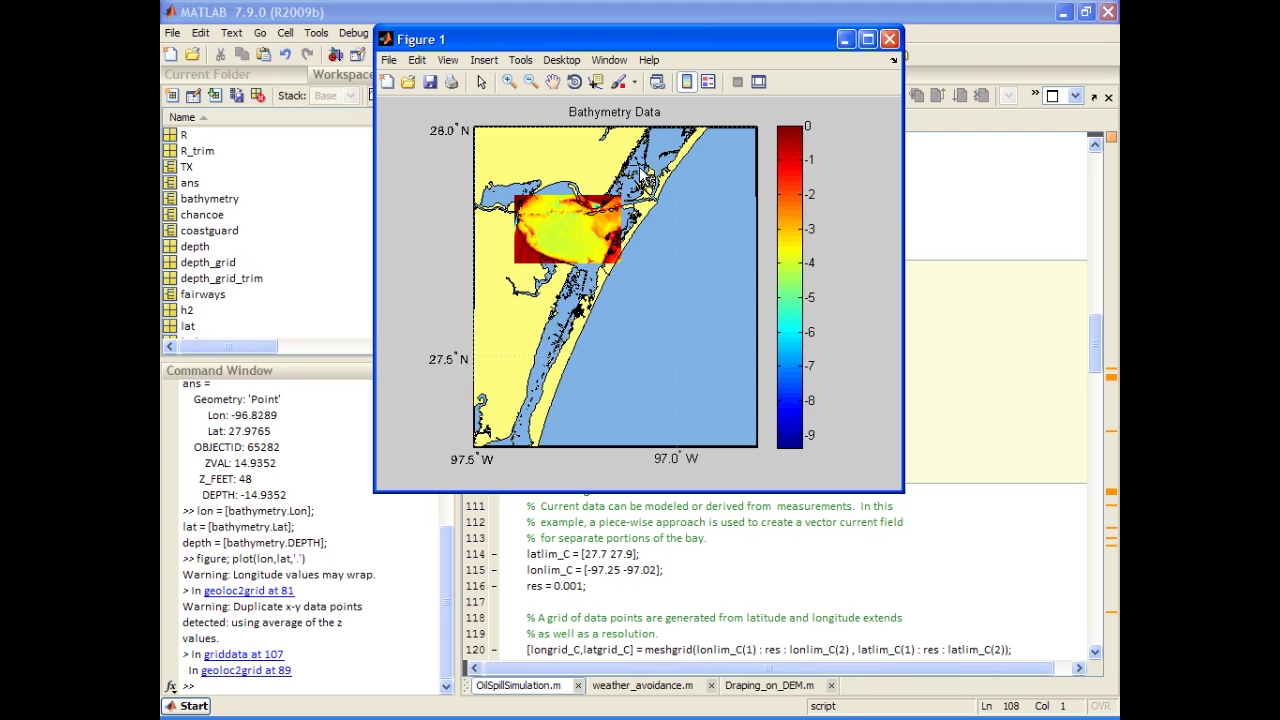
Step: Close the bathymetry figure and clear the Command Window with clc
left_click(889, 39)
left_click(700, 553)
scroll(725, 406, "down", 4)
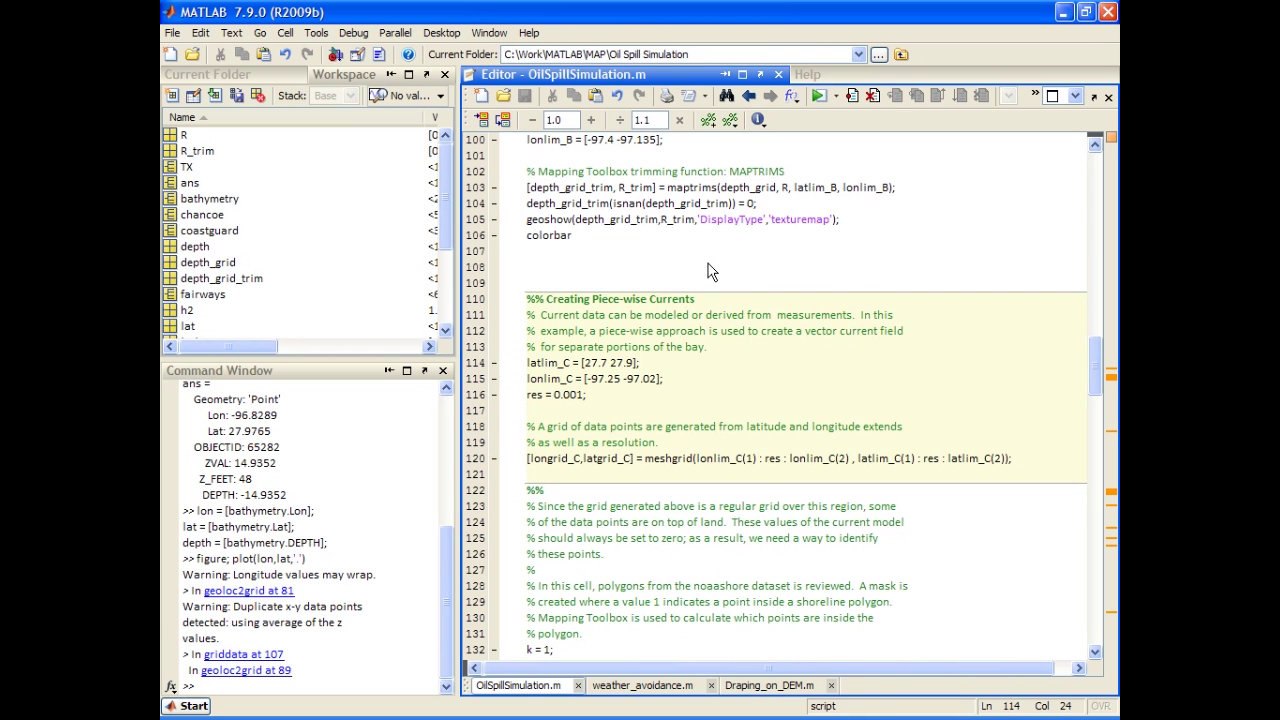
left_click(420, 624)
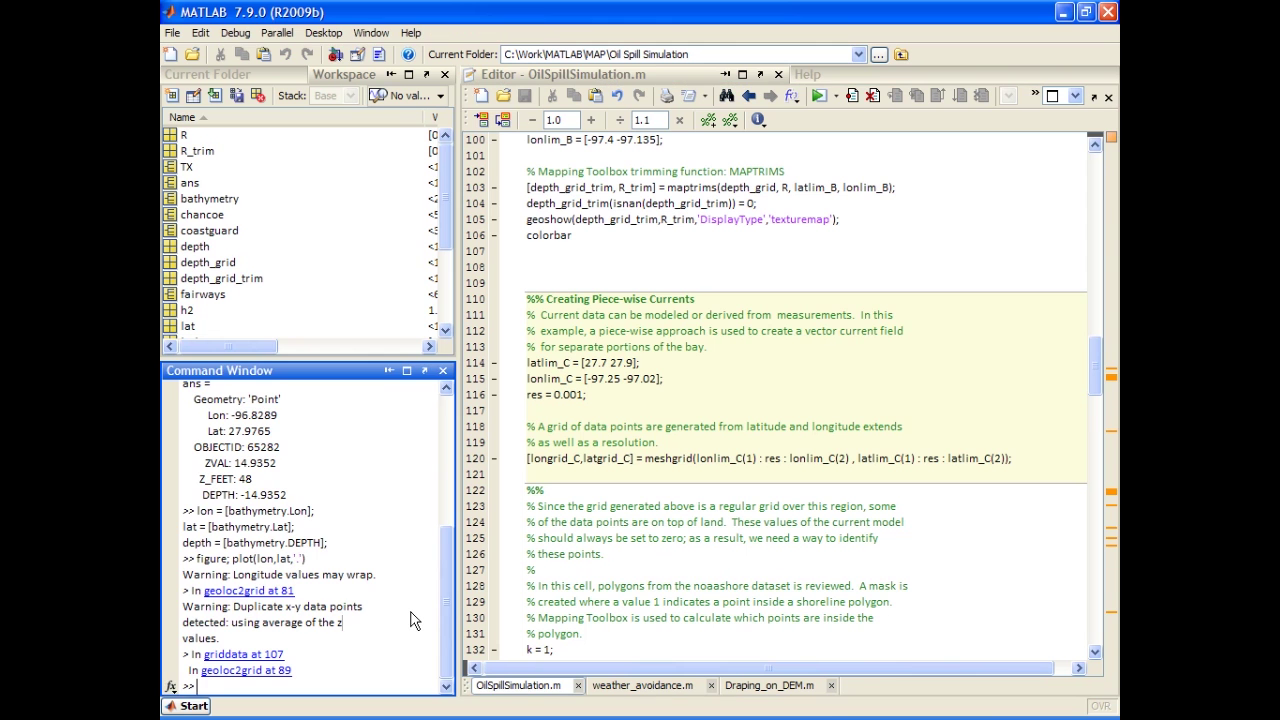
type("clc")
key("Return")
Step: Examine the "Creating Piece-wise Currents" cell, including its latitude and longitude limits, resolution and meshgrid call
left_click(648, 395)
scroll(655, 405, "down", 2)
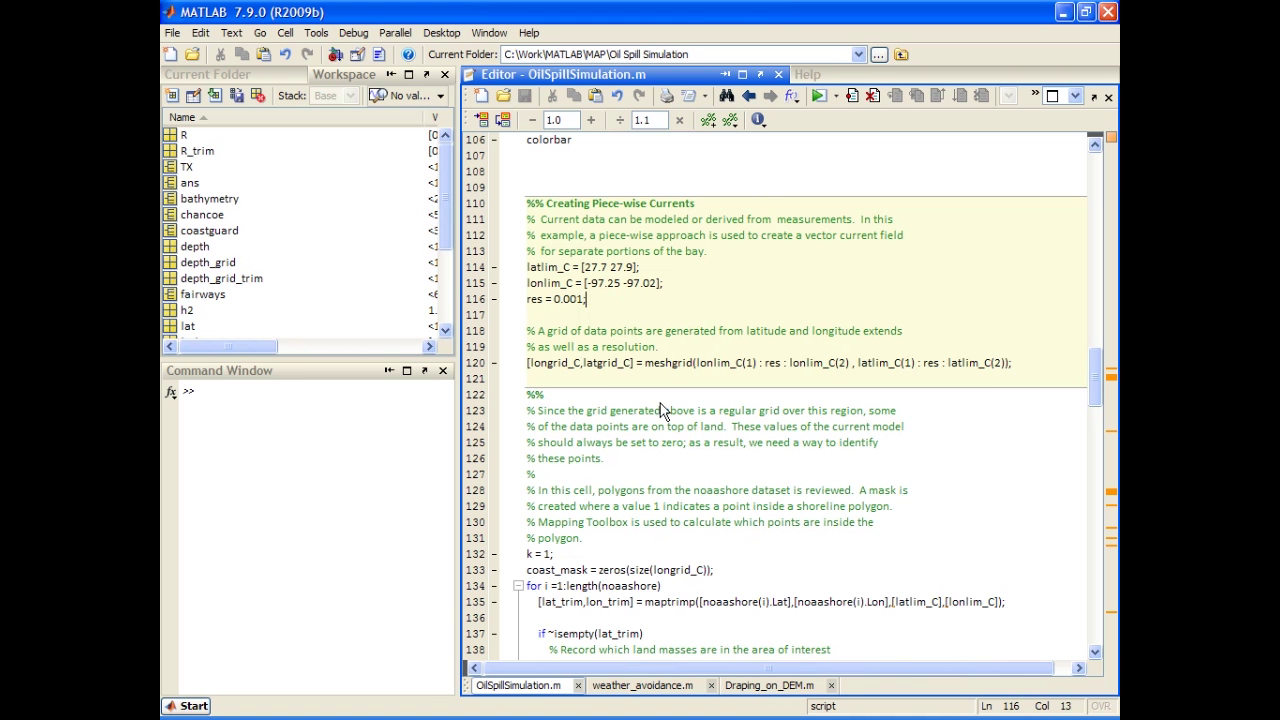
left_click(687, 363)
left_click(712, 380)
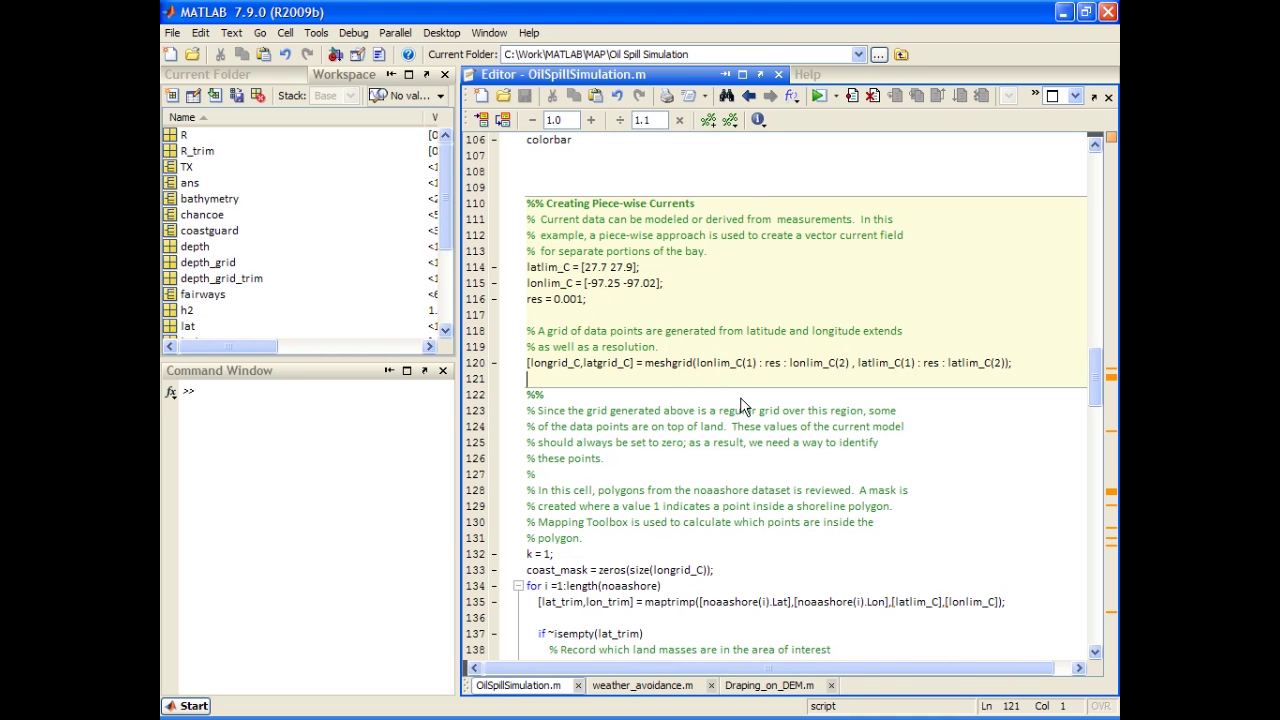
double_click(668, 362)
left_click(743, 300)
key("alt")
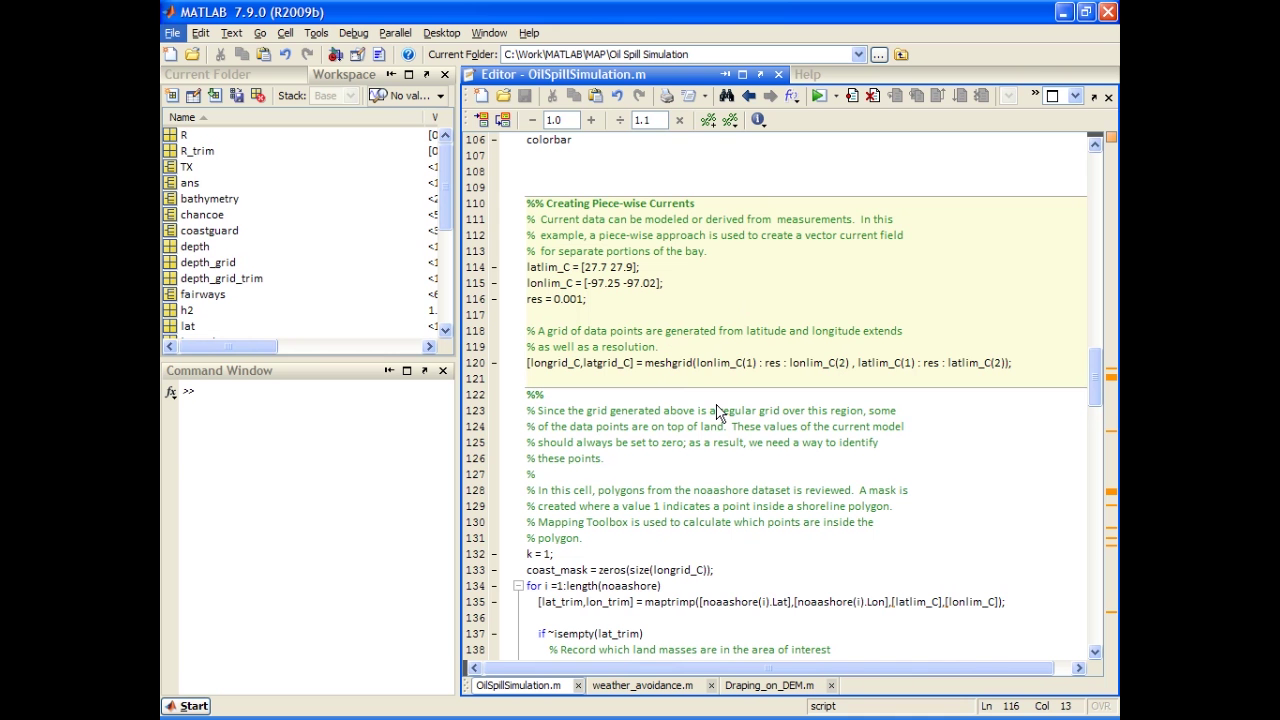
Step: Run the cell that trims the noaashore polygons with maptrimp, builds coast_mask with inpolygon and displays the mask with imshow
left_click(673, 318)
scroll(673, 325, "down", 3)
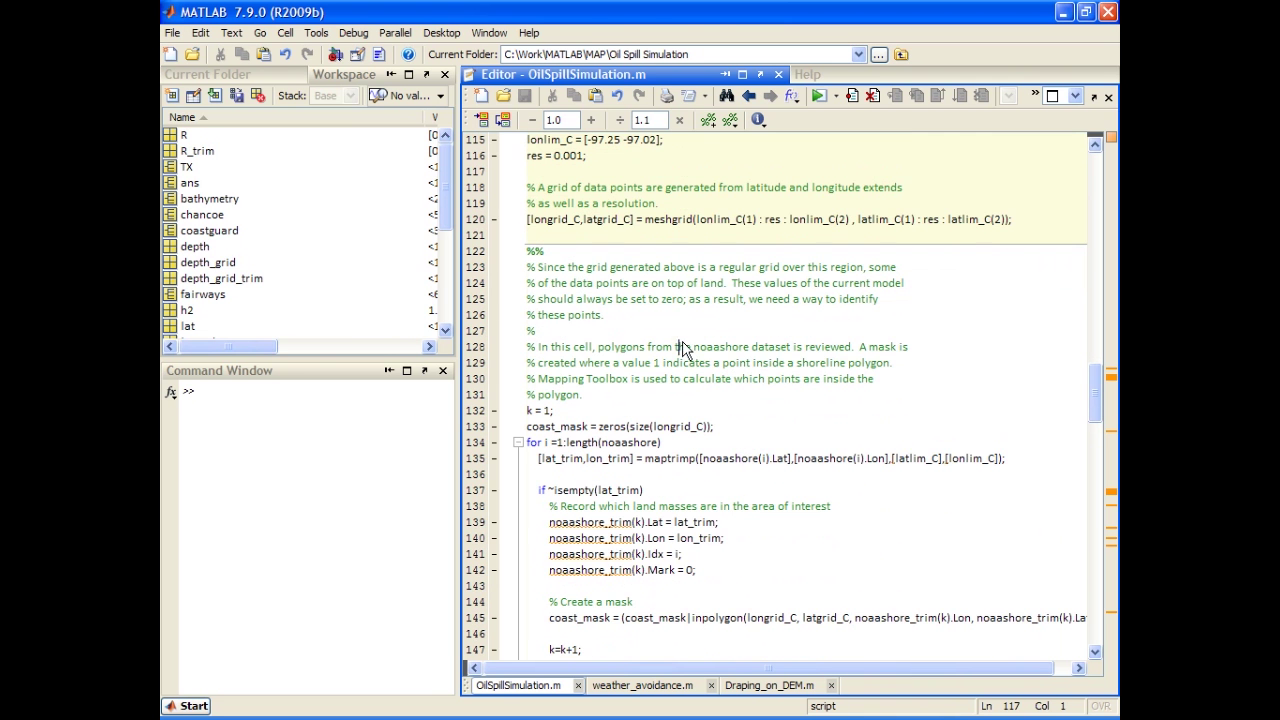
left_click(681, 347)
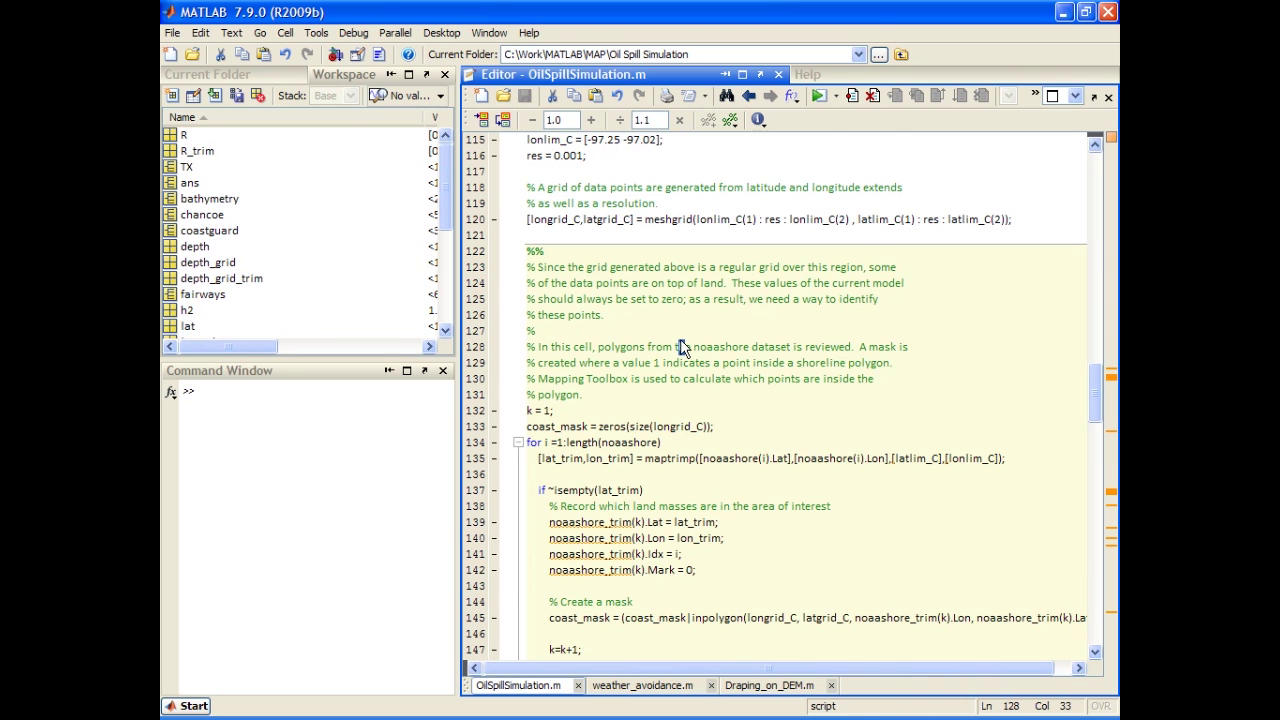
scroll(683, 288, "down", 1)
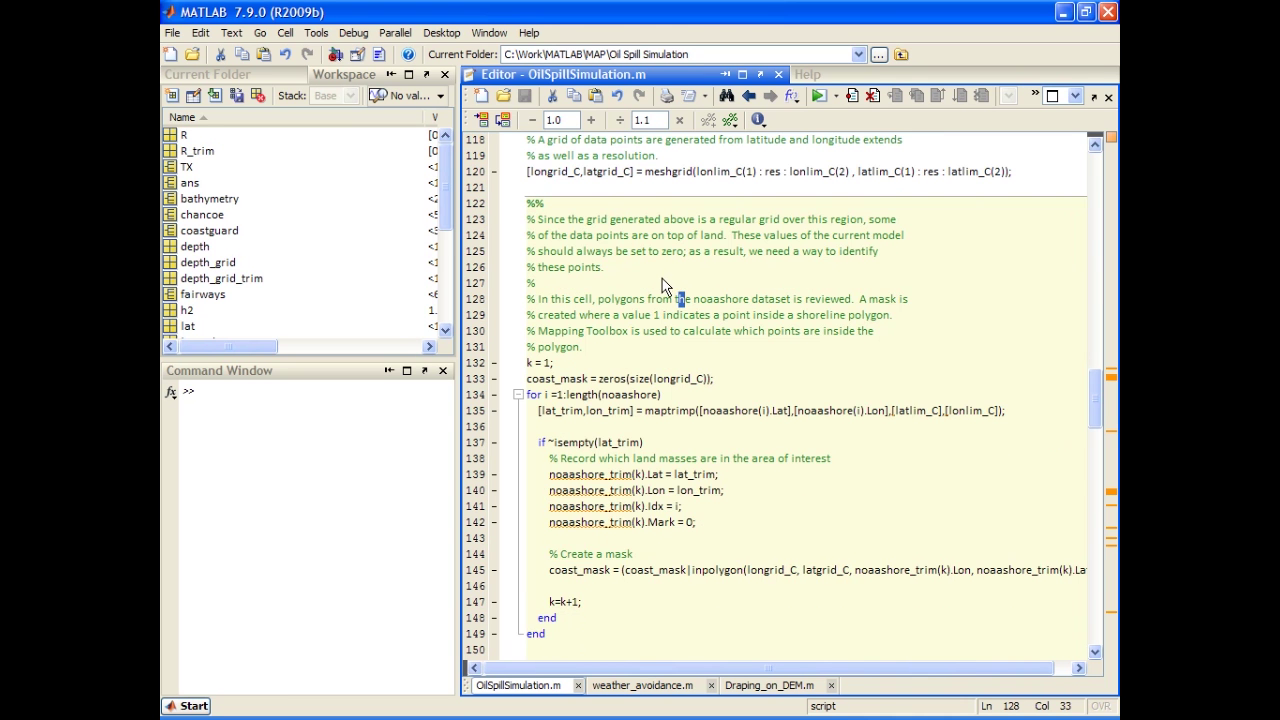
scroll(662, 288, "down", 2)
left_click(711, 347)
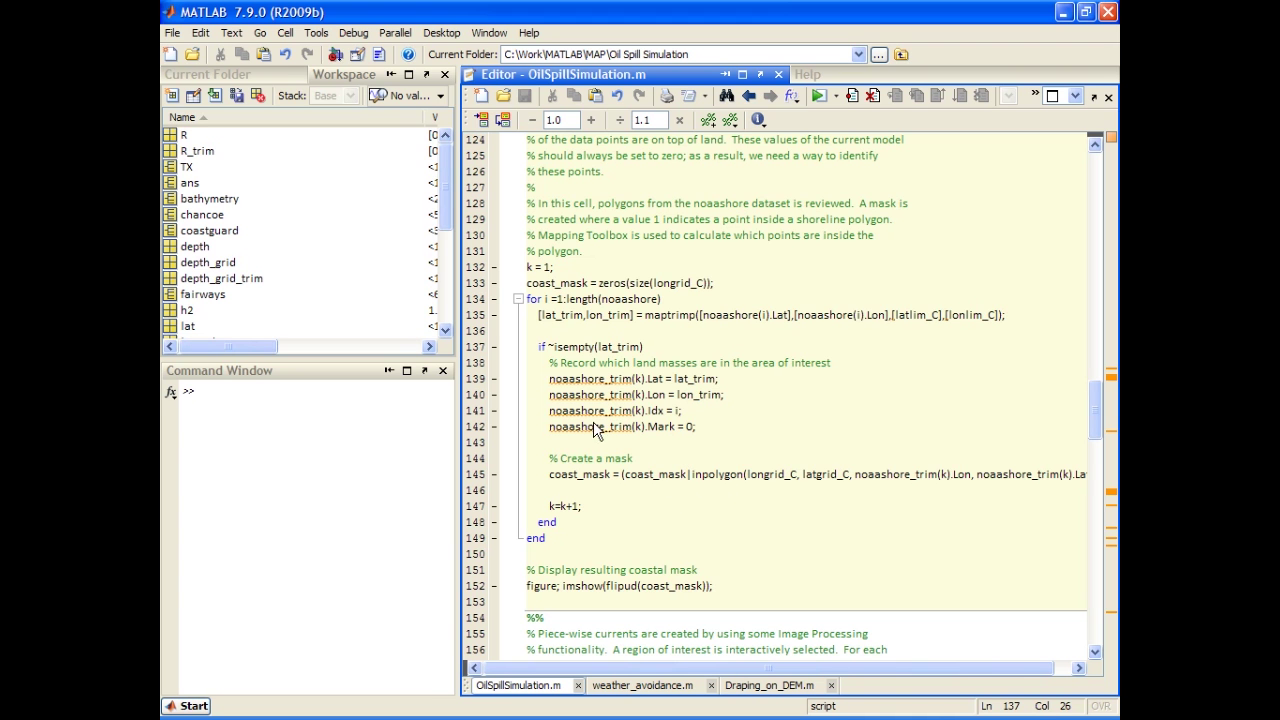
left_click(757, 521)
key("ctrl+Return")
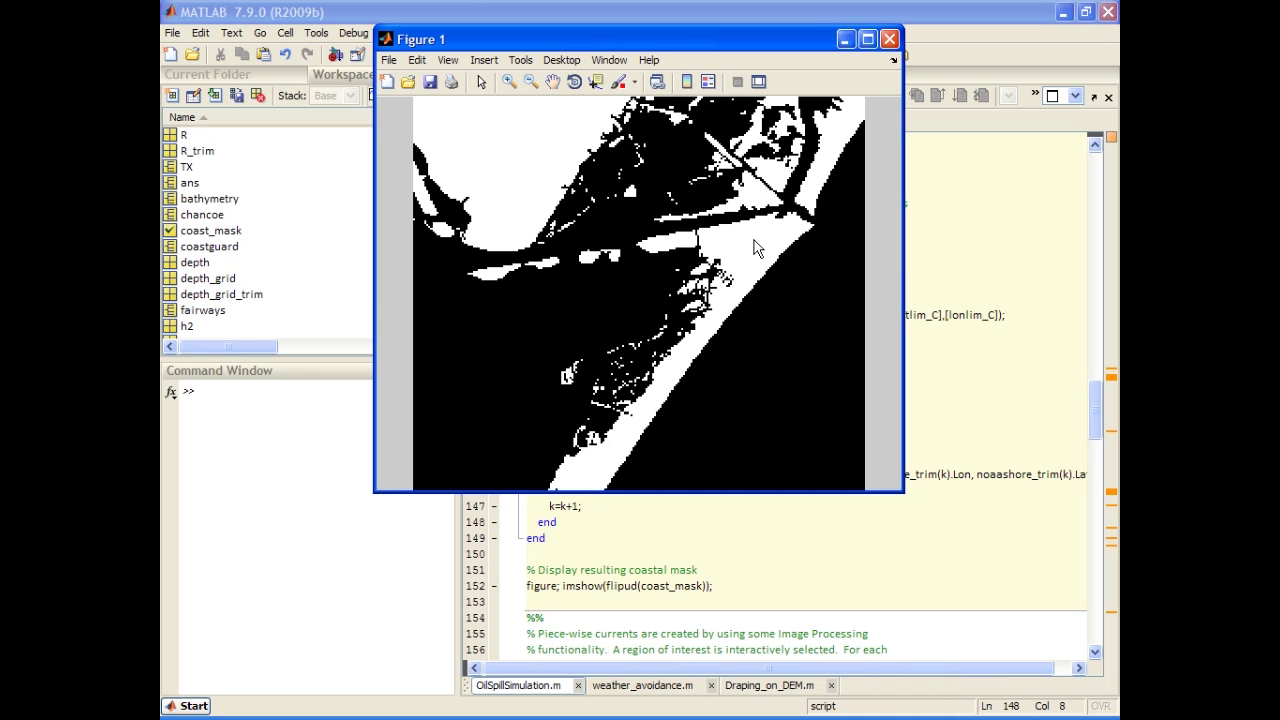
Step: Use roipoly to outline a polygon of open water just off the eastern inlet on the coastal mask, and close the mask figures
left_click(305, 443)
type("roipoly")
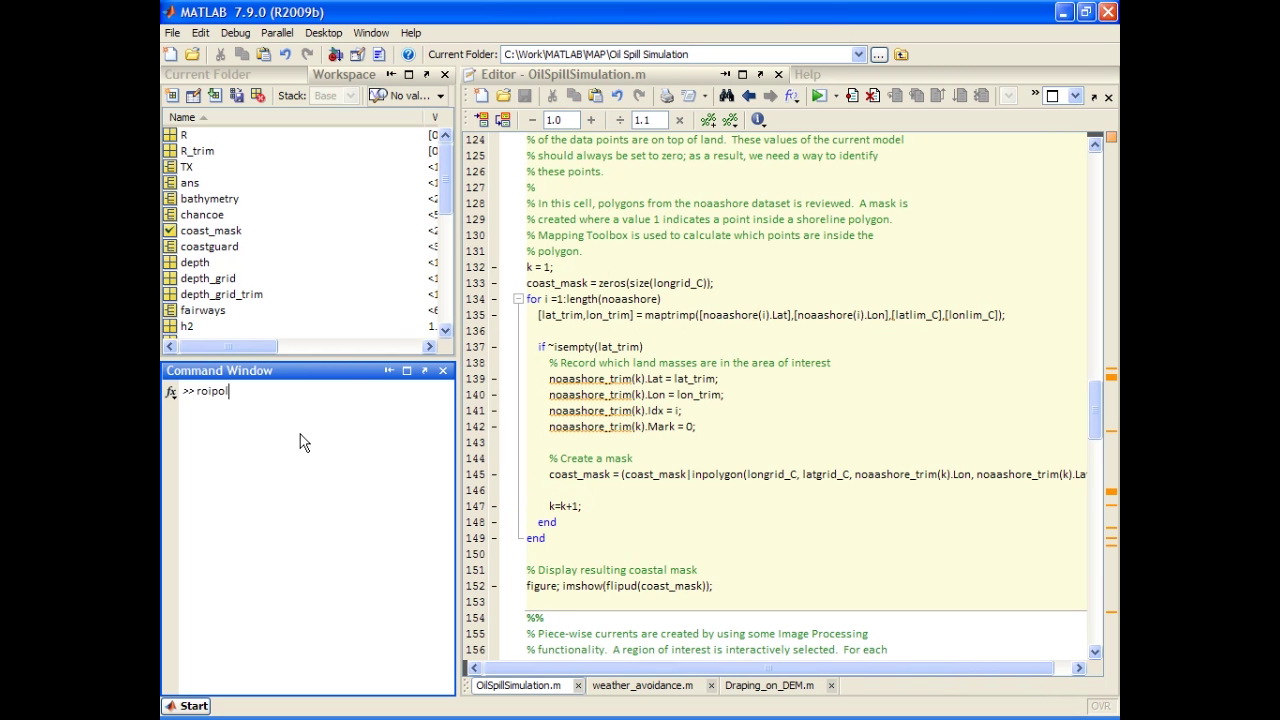
key("Return")
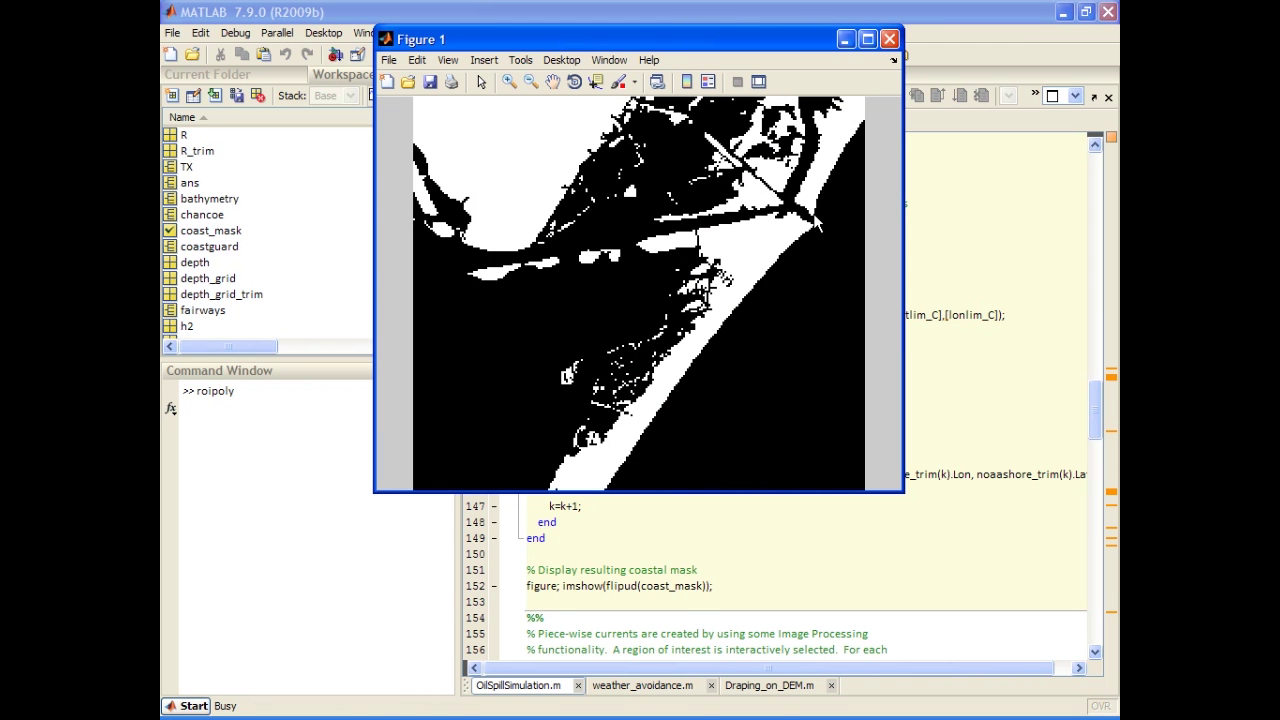
left_click(813, 214)
left_click(858, 200)
left_click(858, 253)
left_click(834, 290)
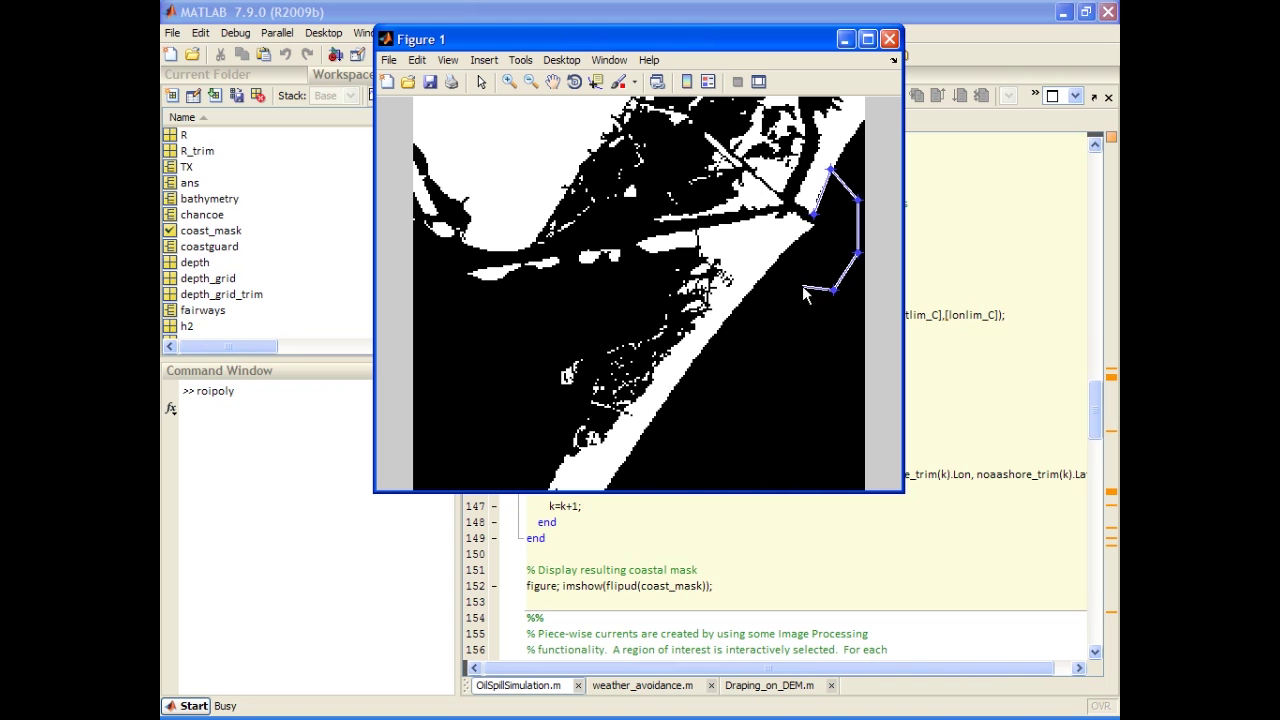
left_click(793, 290)
left_click(764, 275)
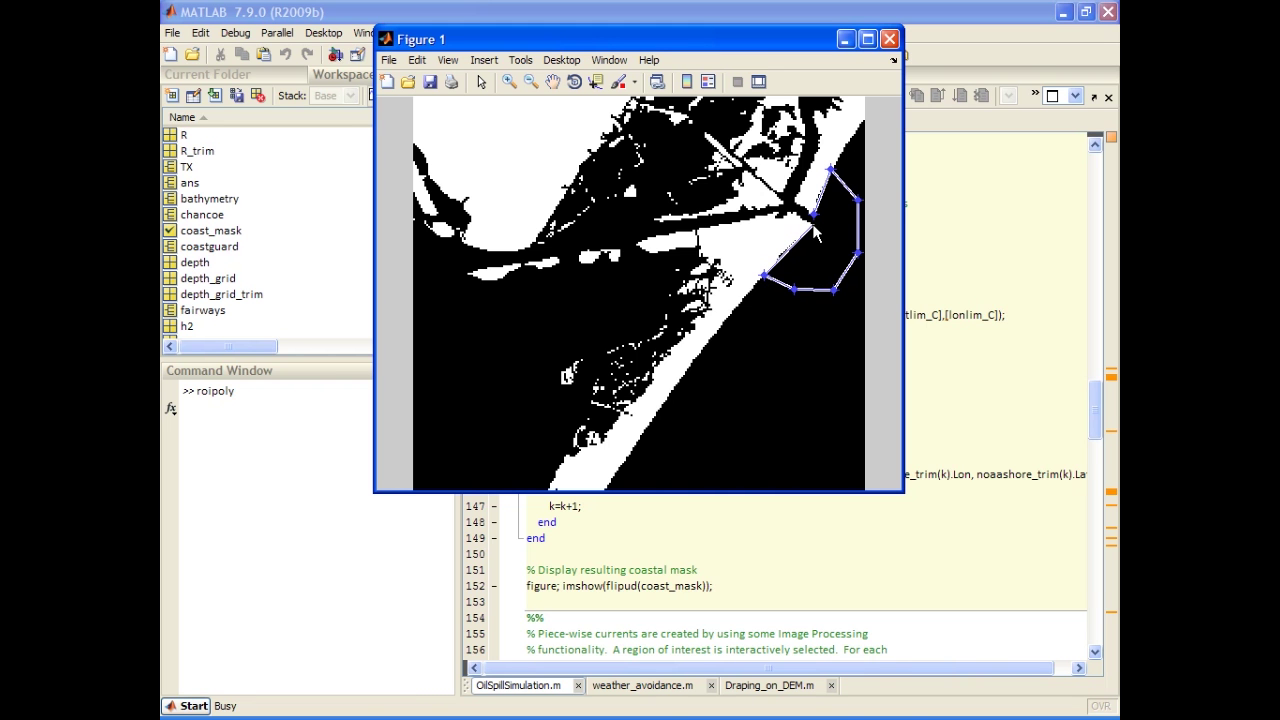
double_click(836, 266)
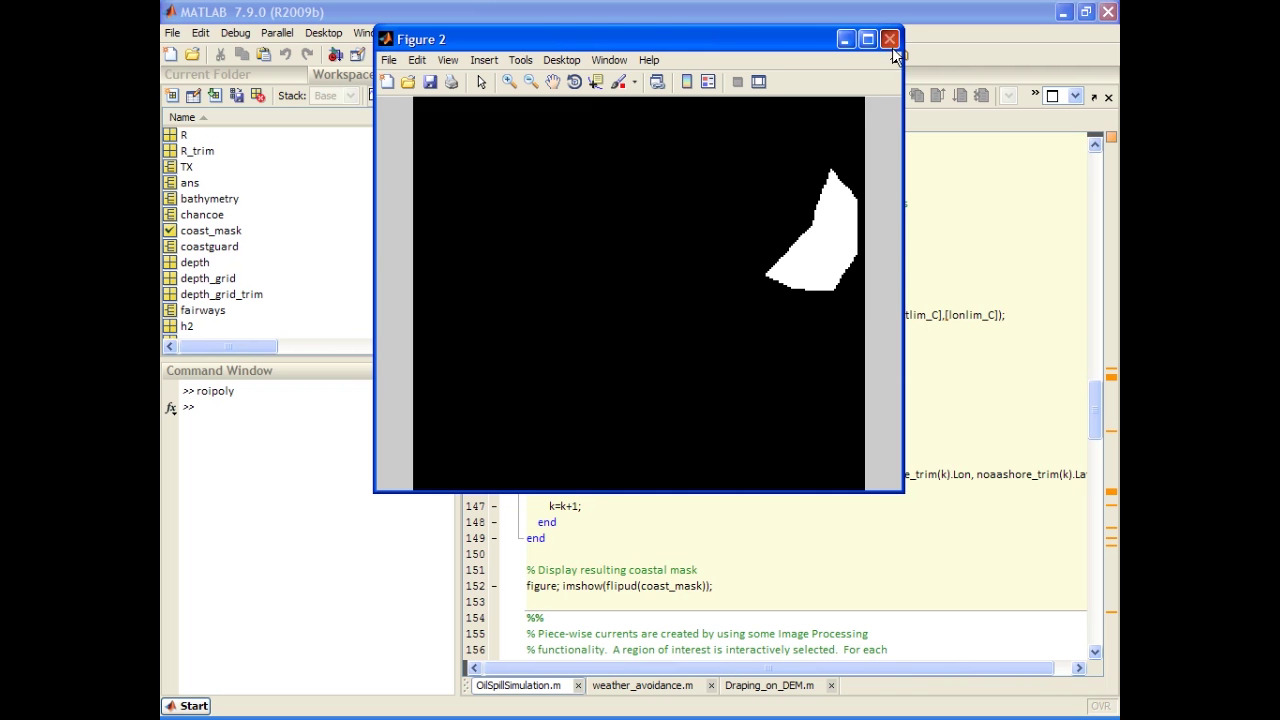
left_click(889, 40)
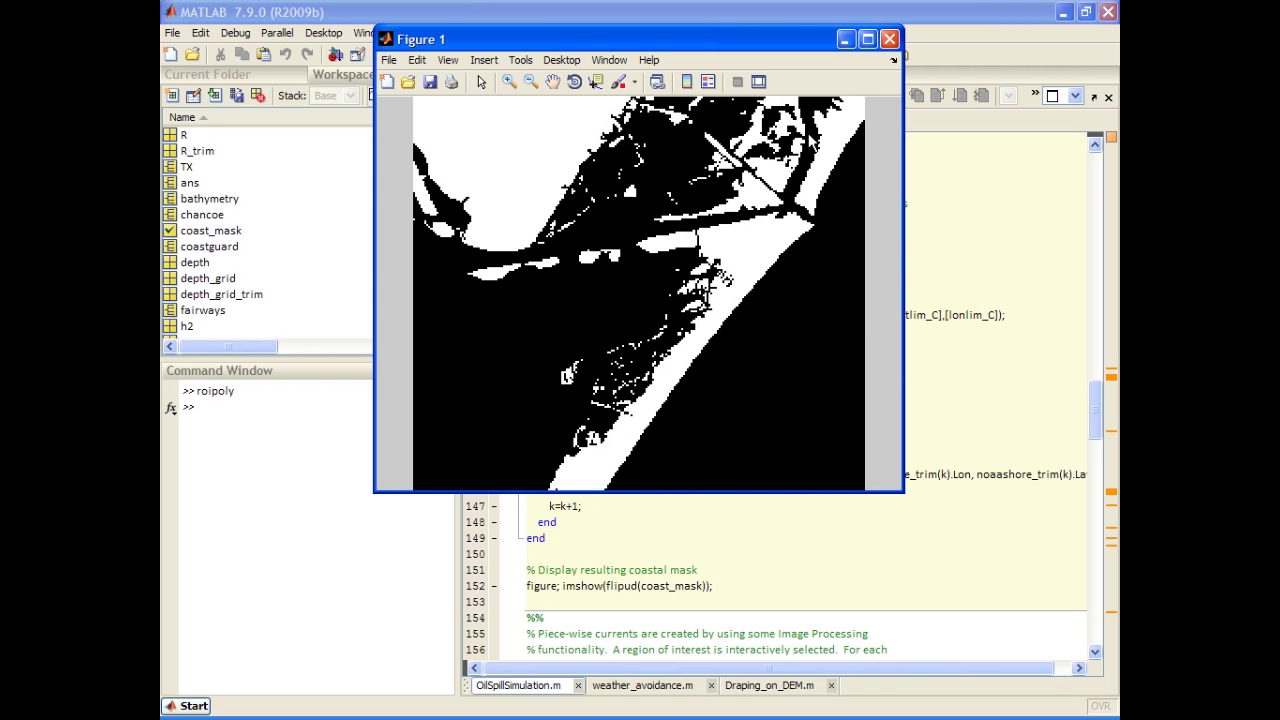
left_click(889, 40)
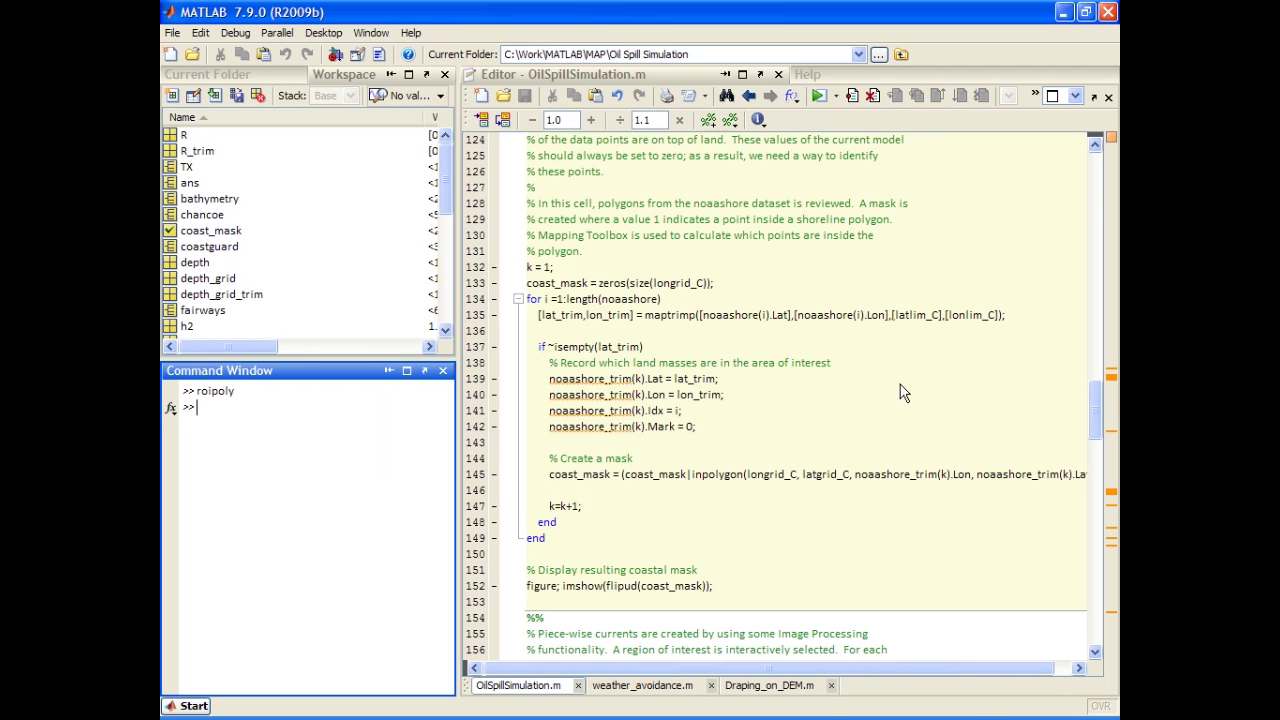
Step: Run the piece-wise currents cell to plot the "Tidal-dominated Currents" quiver maps, and close the frontmost current figures
scroll(727, 380, "down", 9)
left_click(727, 380)
scroll(760, 400, "down", 3)
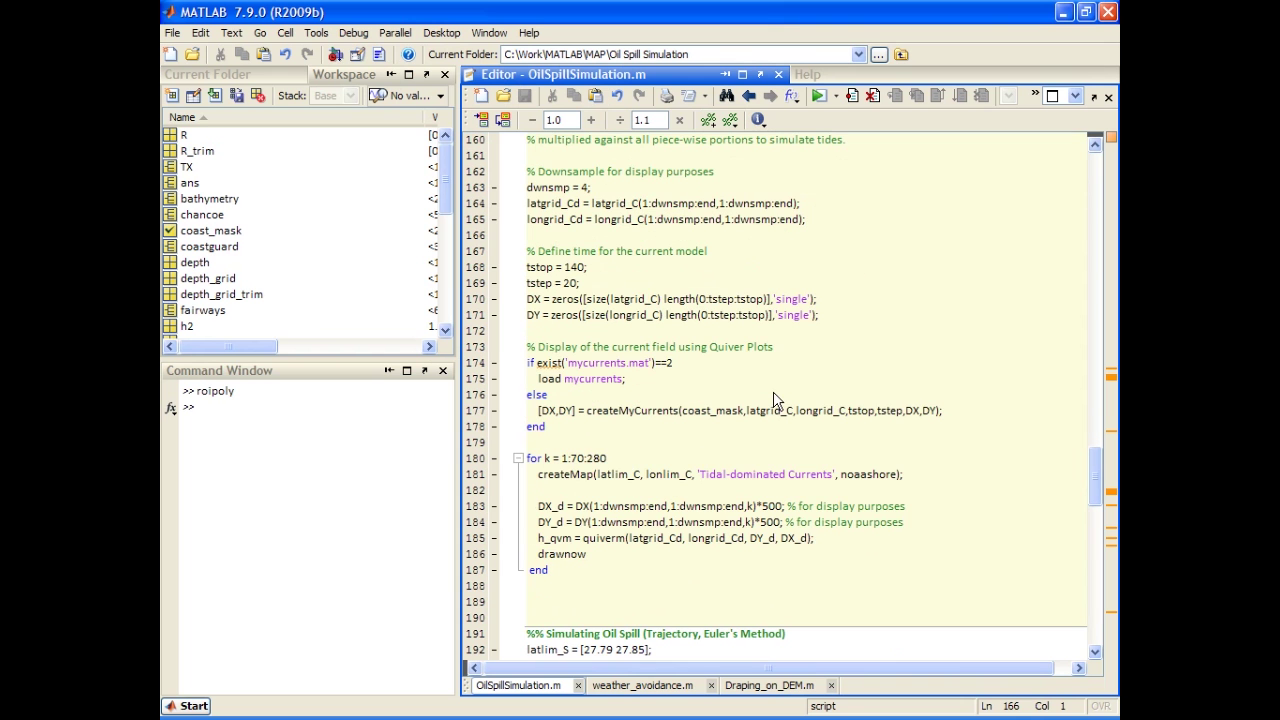
key("ctrl+Return")
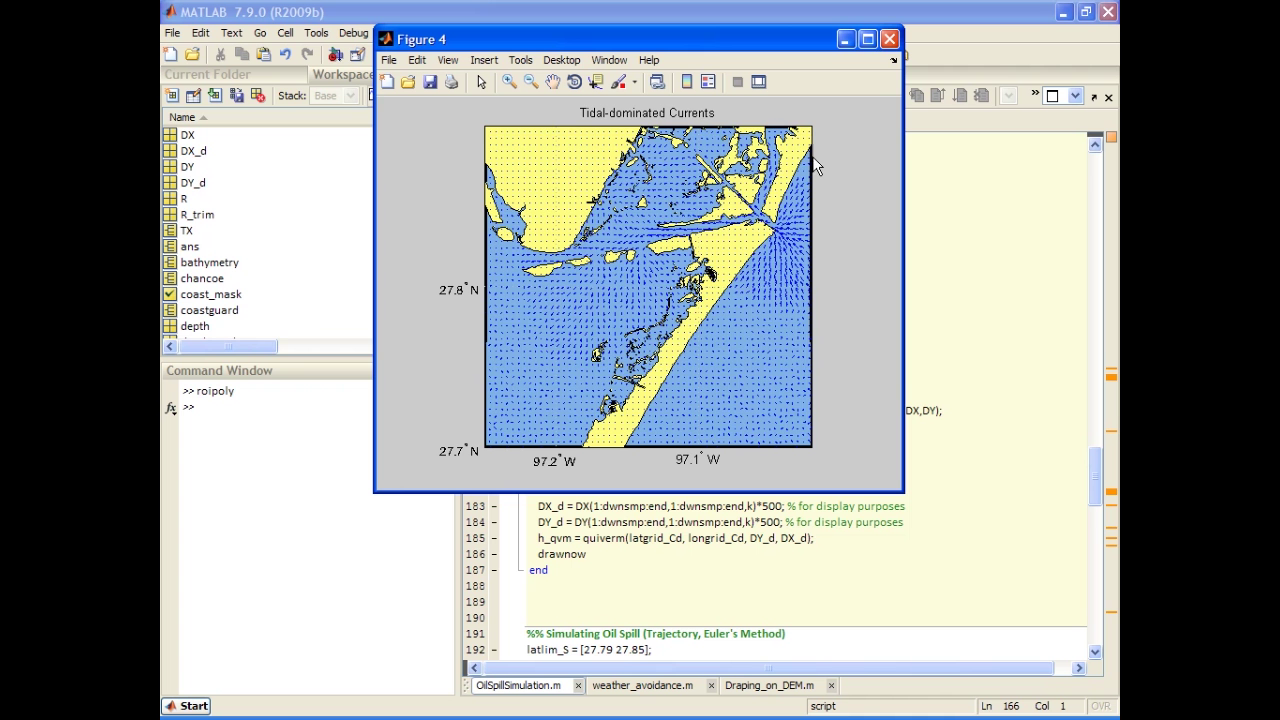
left_click(884, 43)
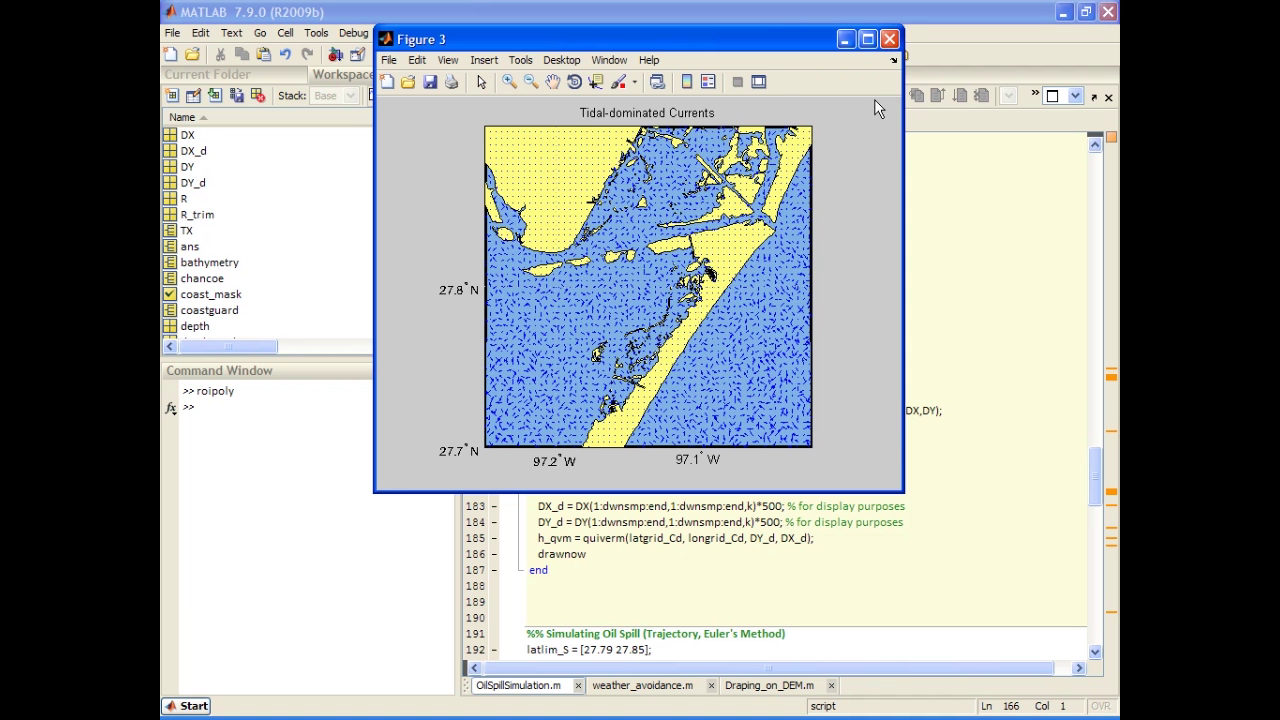
left_click(890, 40)
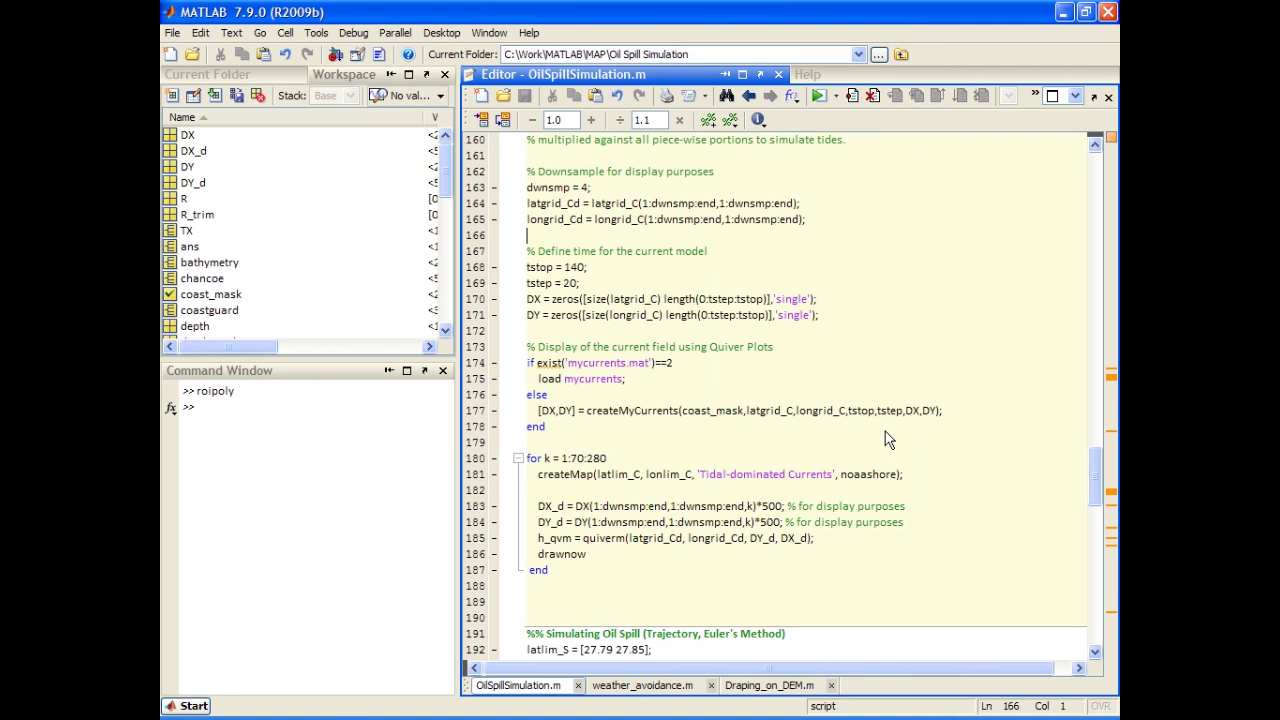
Step: Run the "Simulating Oil Spill" cells to set the spill origin at 27.8222, -97.1808 and map it with a flowrate of 20 particles
scroll(790, 415, "down", 3)
left_click(735, 420)
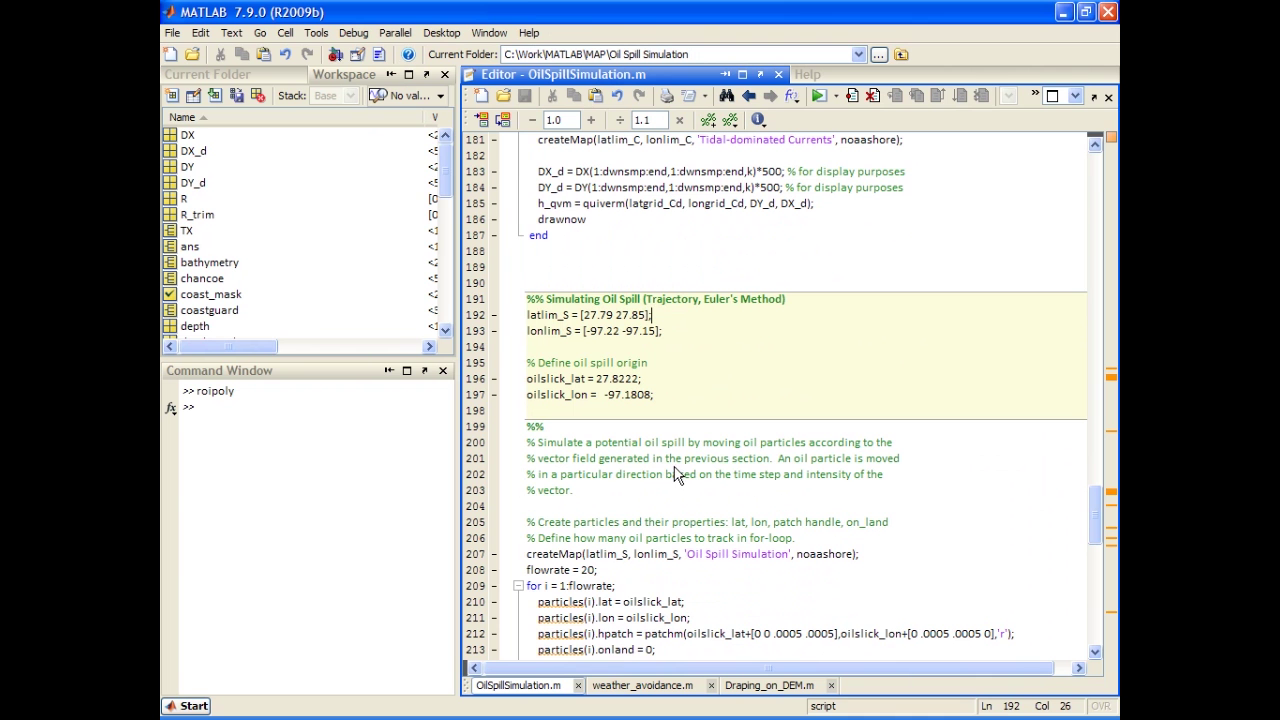
left_click(712, 368)
scroll(636, 490, "down", 3)
left_click(650, 430)
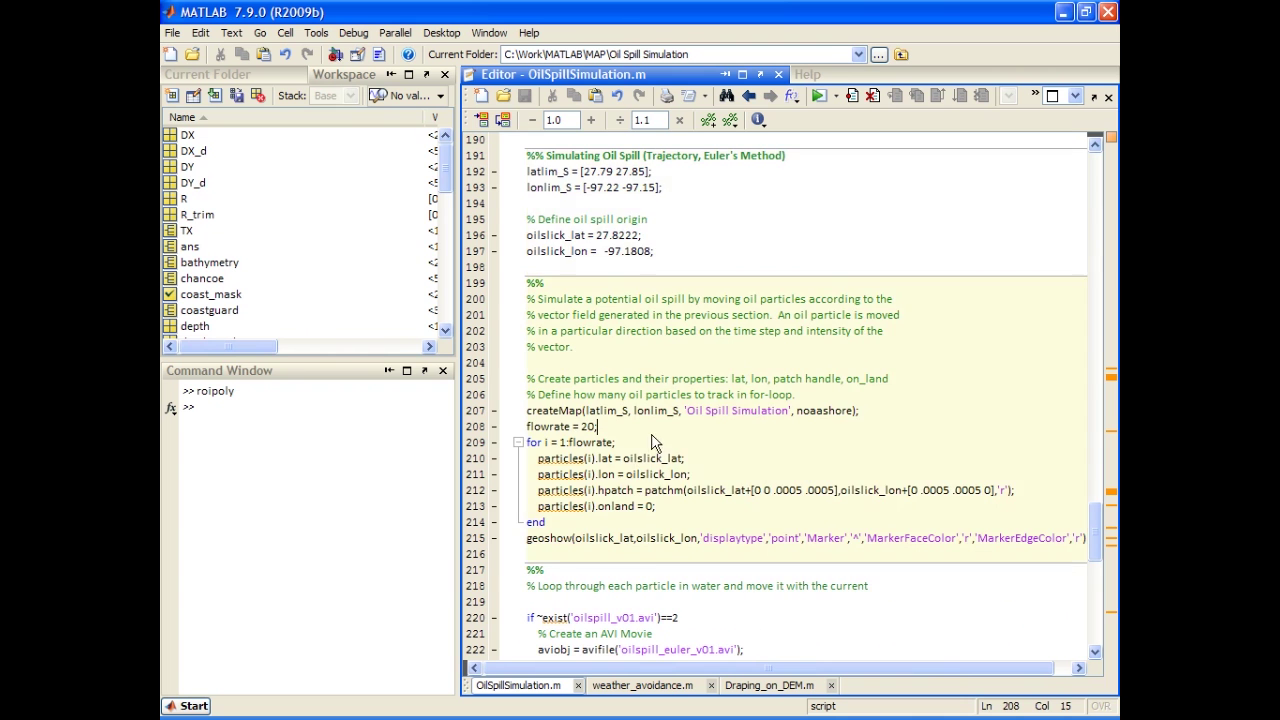
scroll(680, 460, "down", 2)
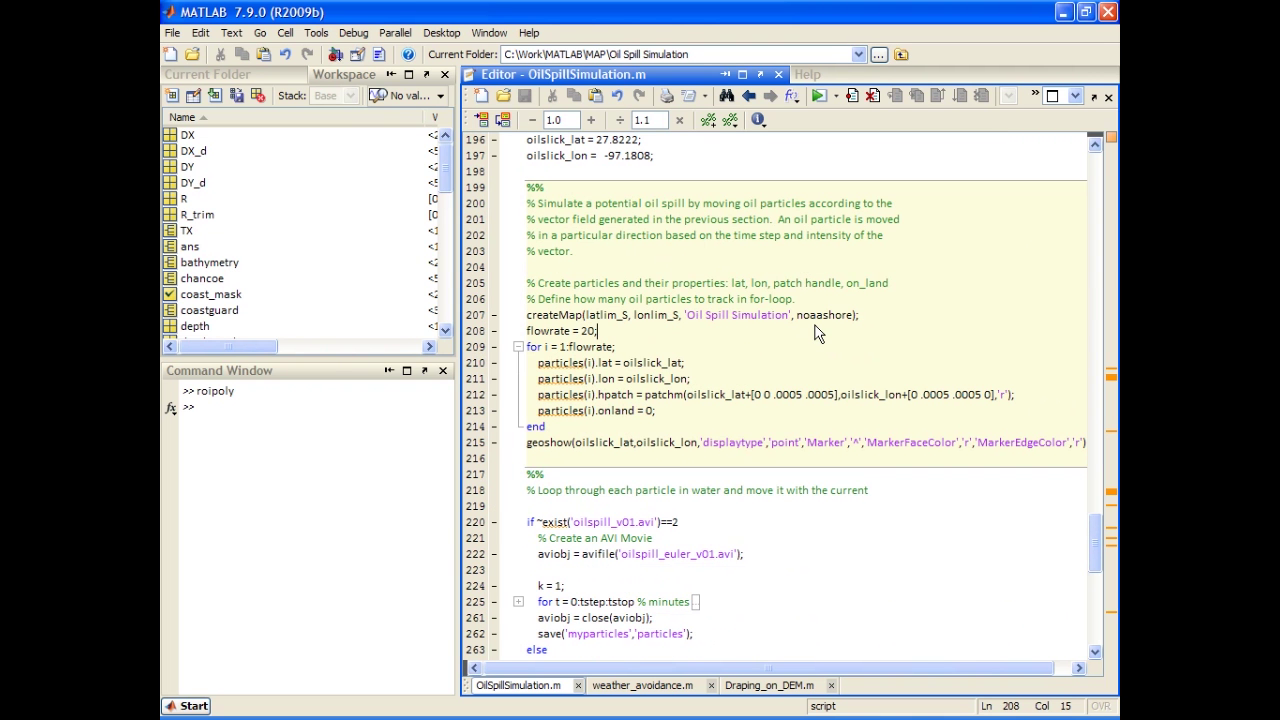
key("ctrl+Return")
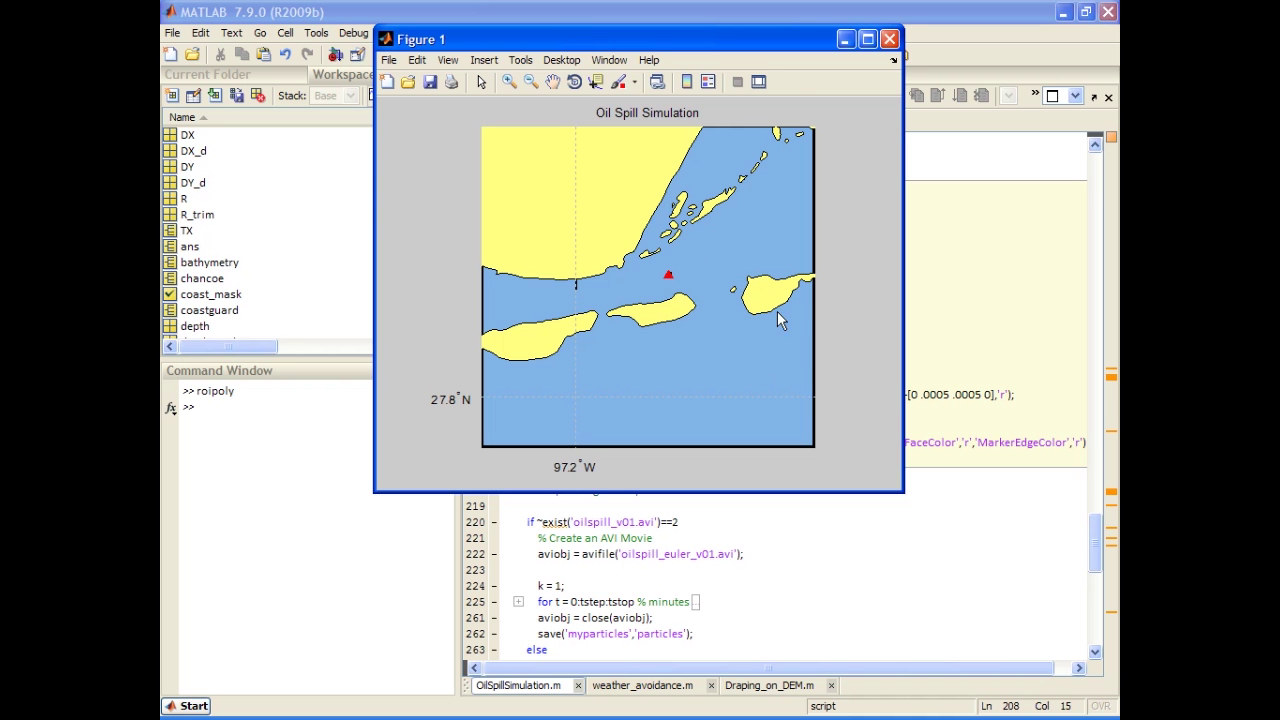
Step: Expand the folded time-step and flowrate loops in the particle movement cell and examine how the AVI frames are created
left_click(668, 618)
scroll(569, 393, "down", 4)
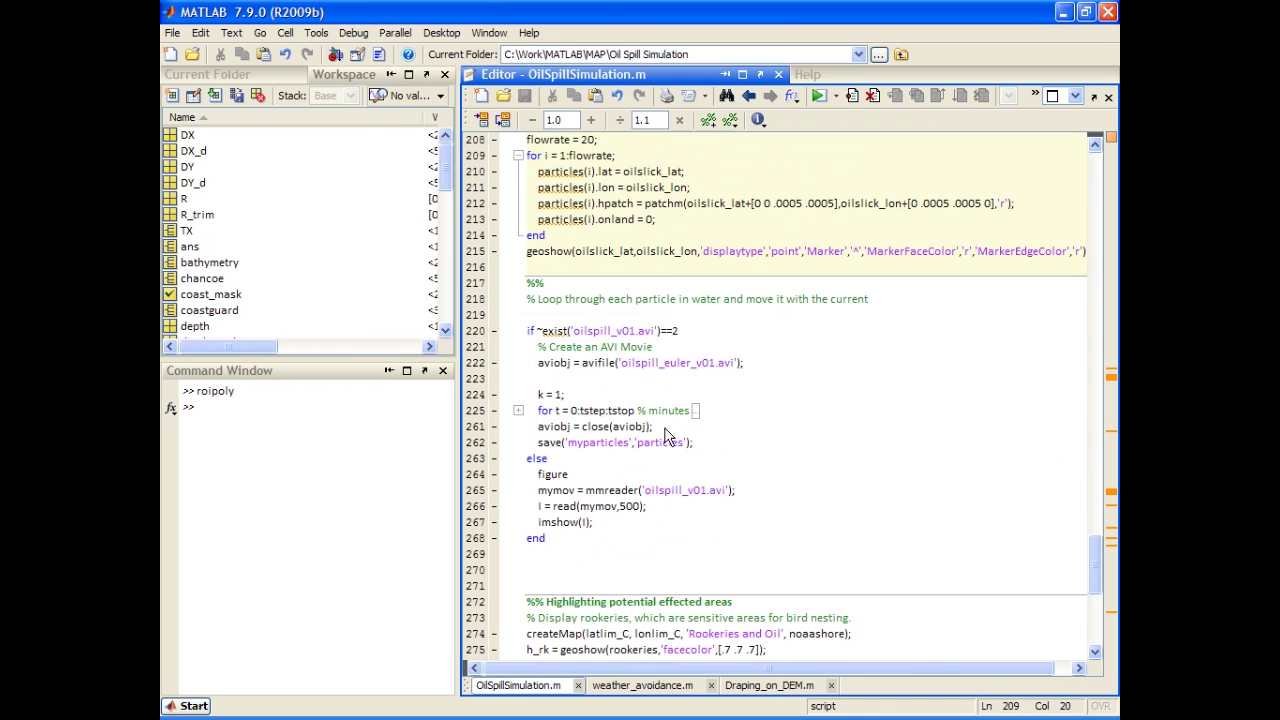
left_click(518, 410)
scroll(687, 447, "down", 2)
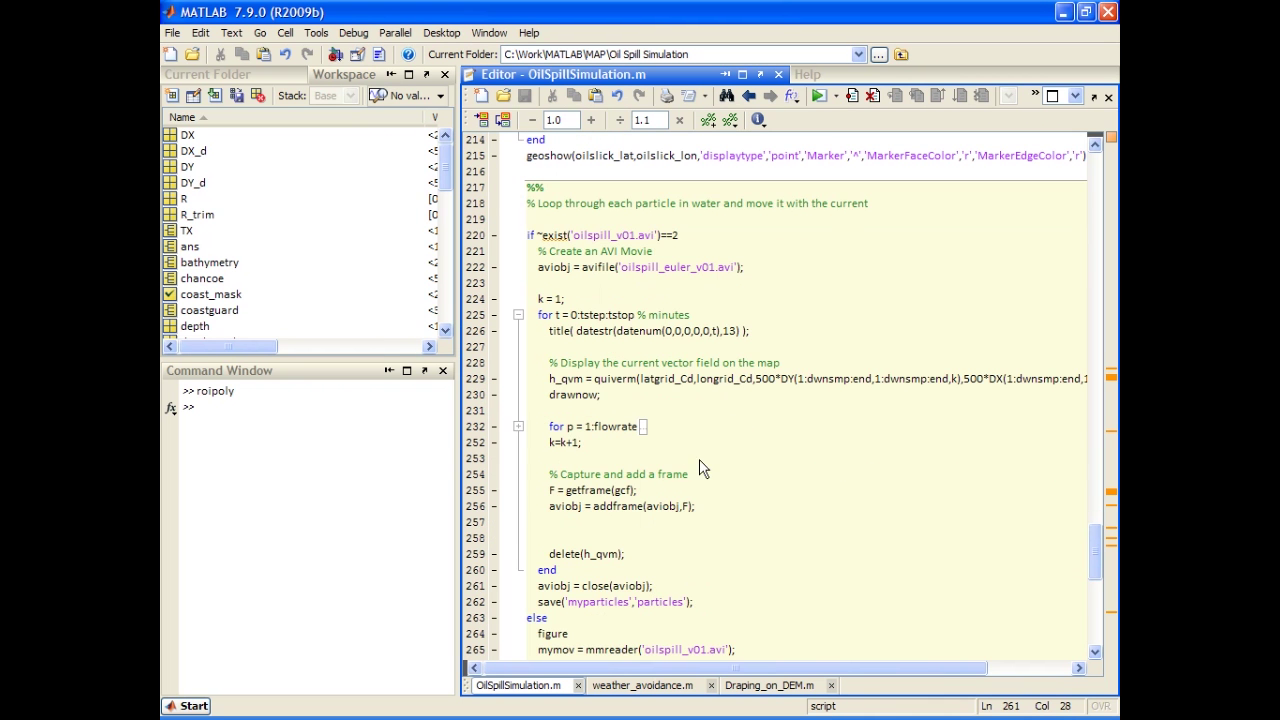
left_click(518, 427)
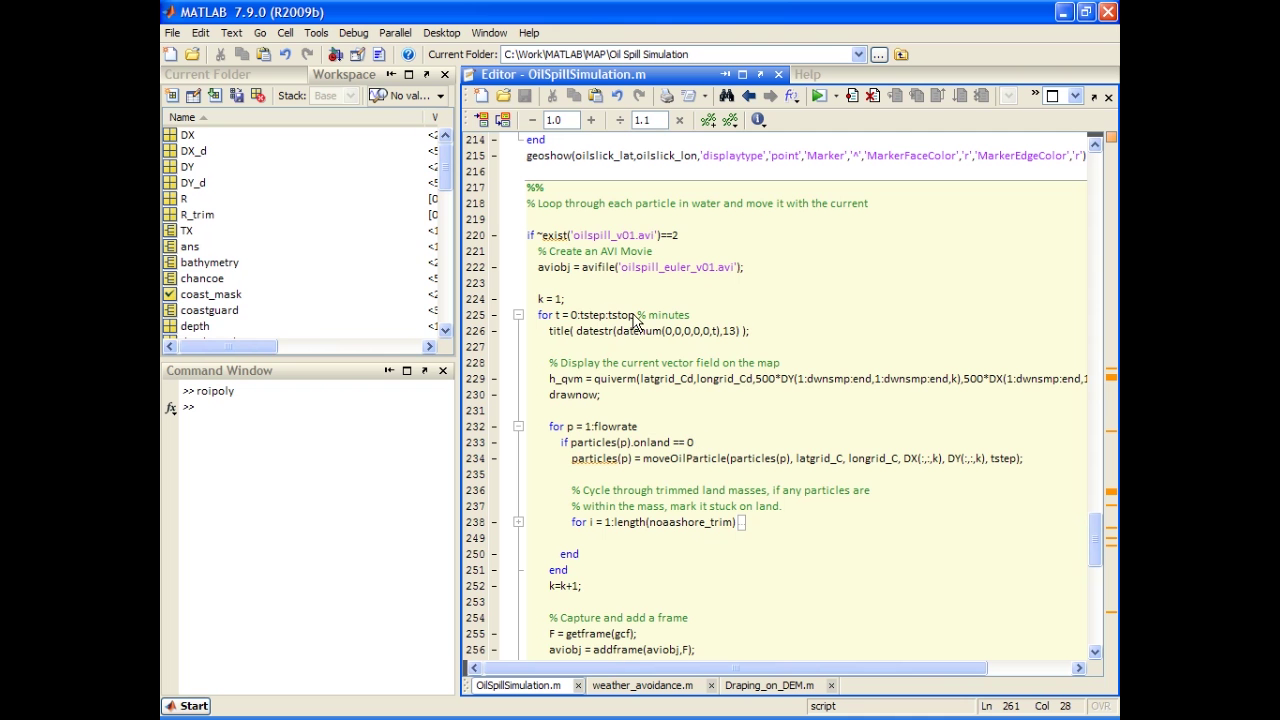
double_click(592, 315)
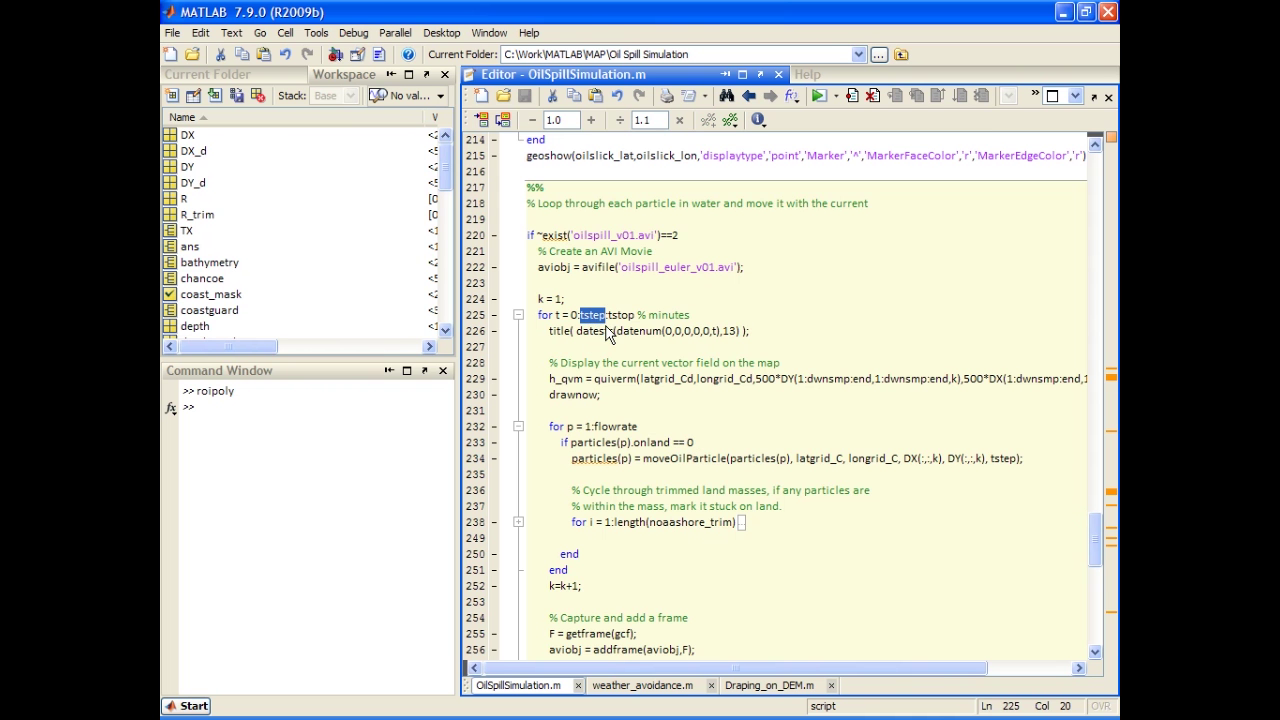
scroll(647, 380, "down", 6)
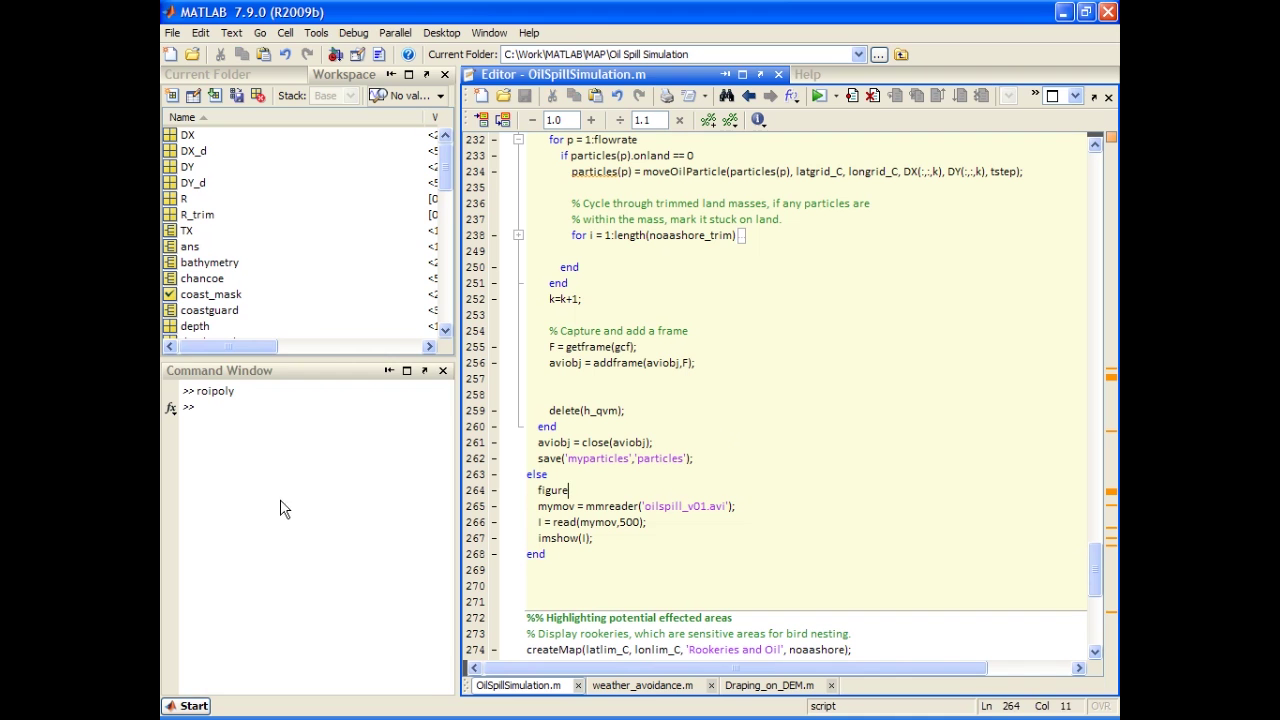
Step: Play the oilspill_v01.avi movie through to its end with implay and close the movie player
left_click(234, 509)
type("implay")
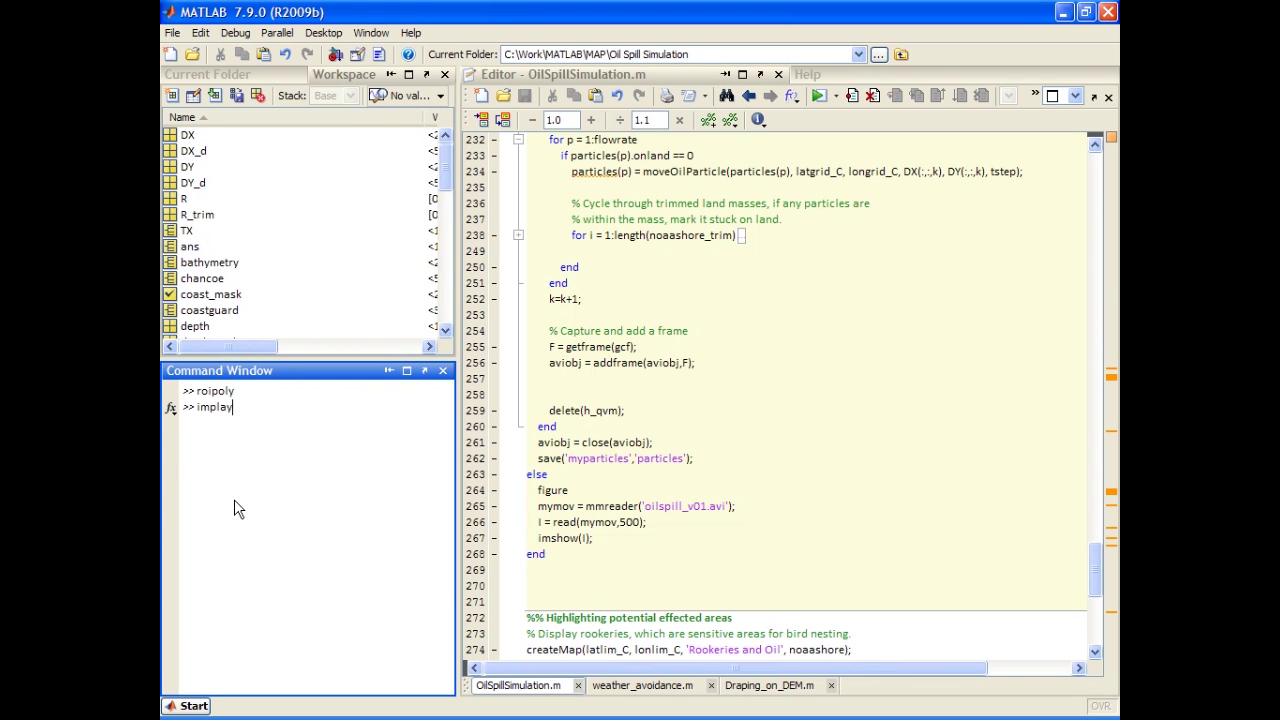
type("('oilspill_v01.avi')")
key("Return")
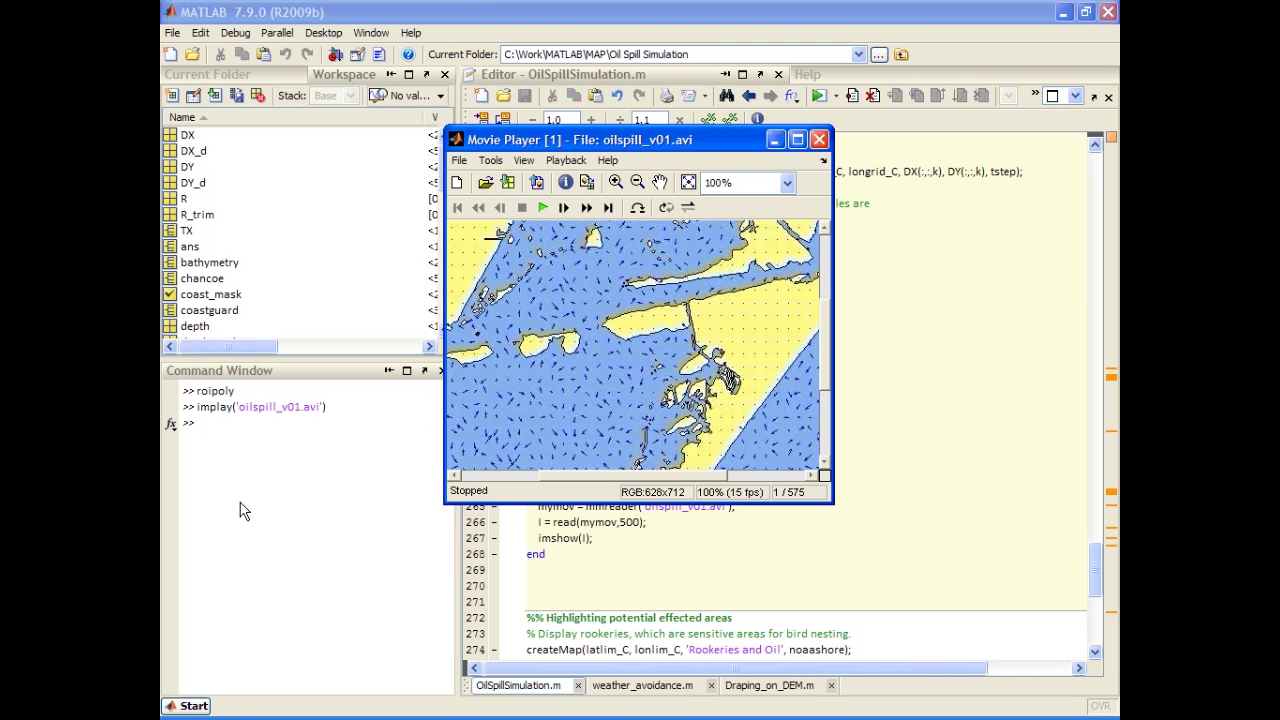
left_click(542, 207)
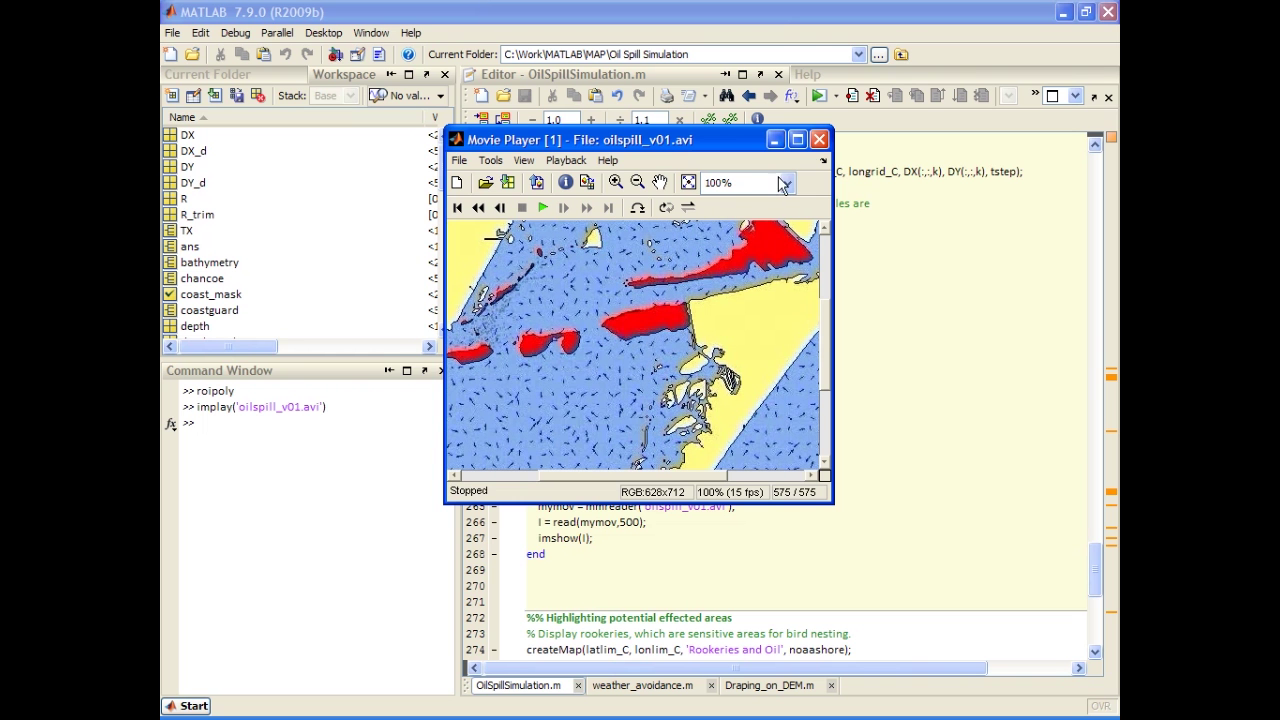
left_click(820, 140)
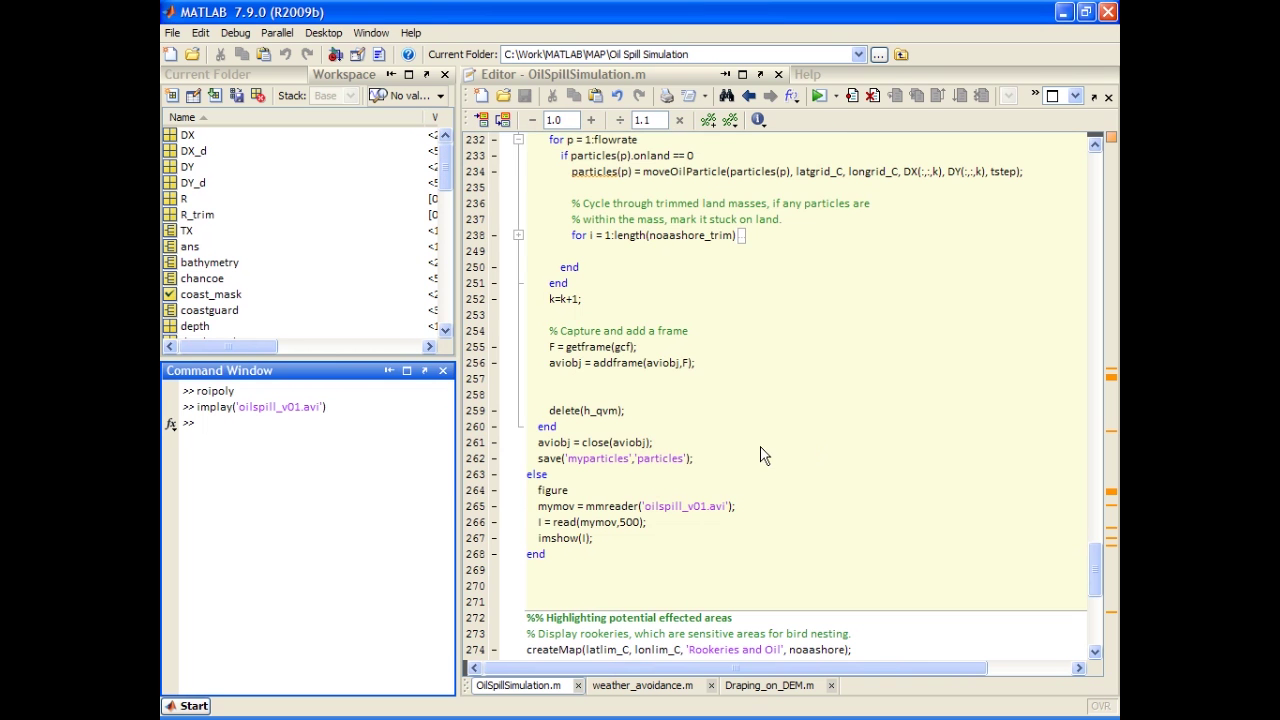
Step: Run the "Highlighting potential effected areas" cell to map the rookeries in grey [.7 .7 .7] on a "Rookeries and Oil" map
scroll(737, 461, "down", 1)
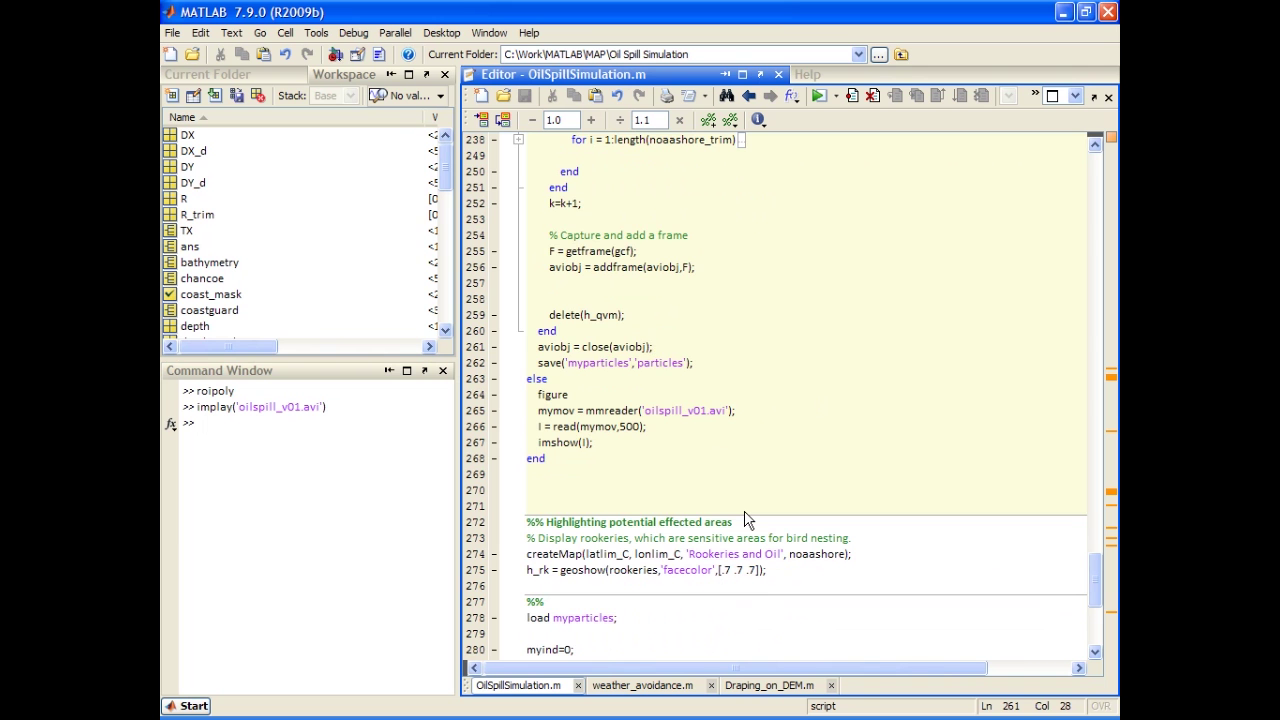
scroll(745, 520, "down", 2)
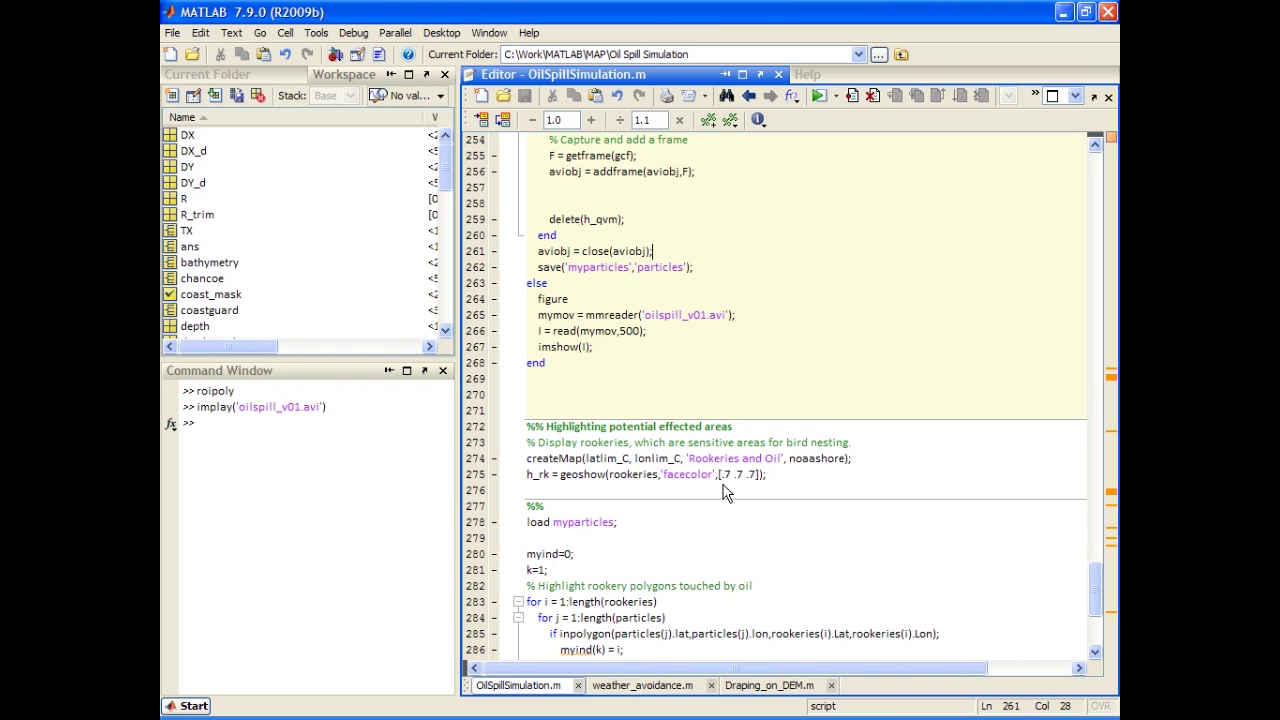
scroll(711, 425, "down", 3)
left_click(637, 315)
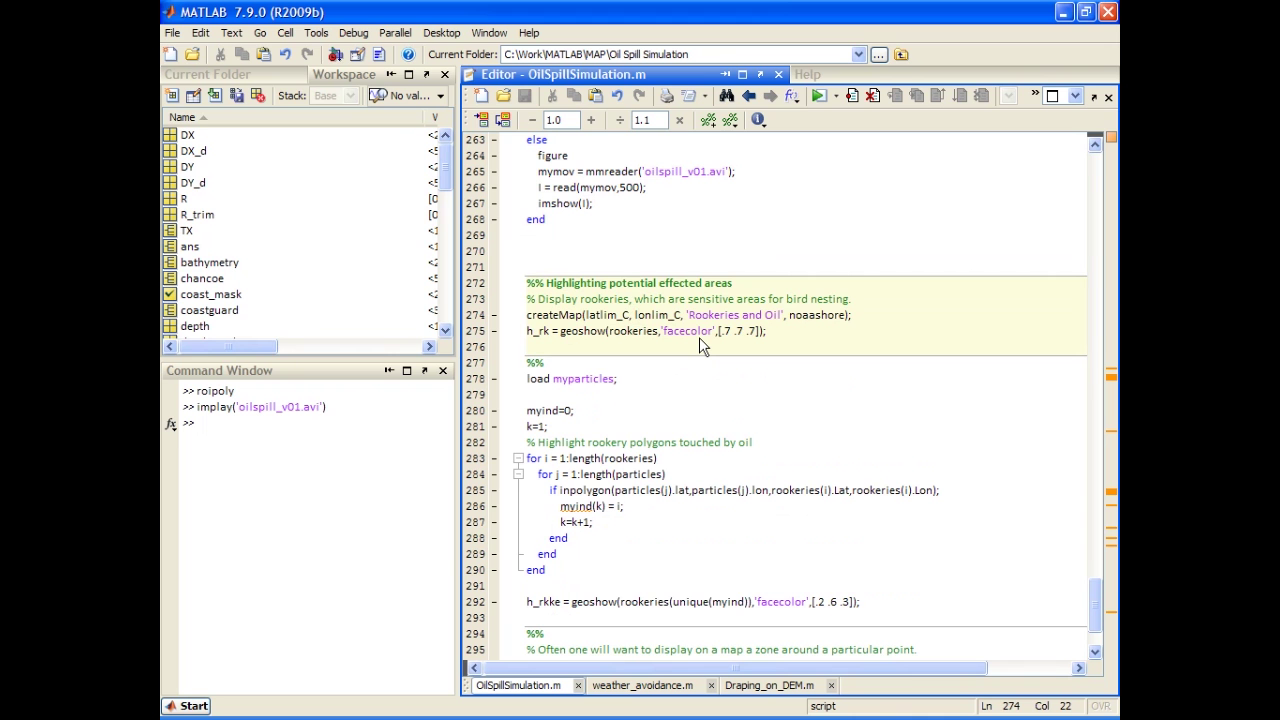
key("ctrl+Return")
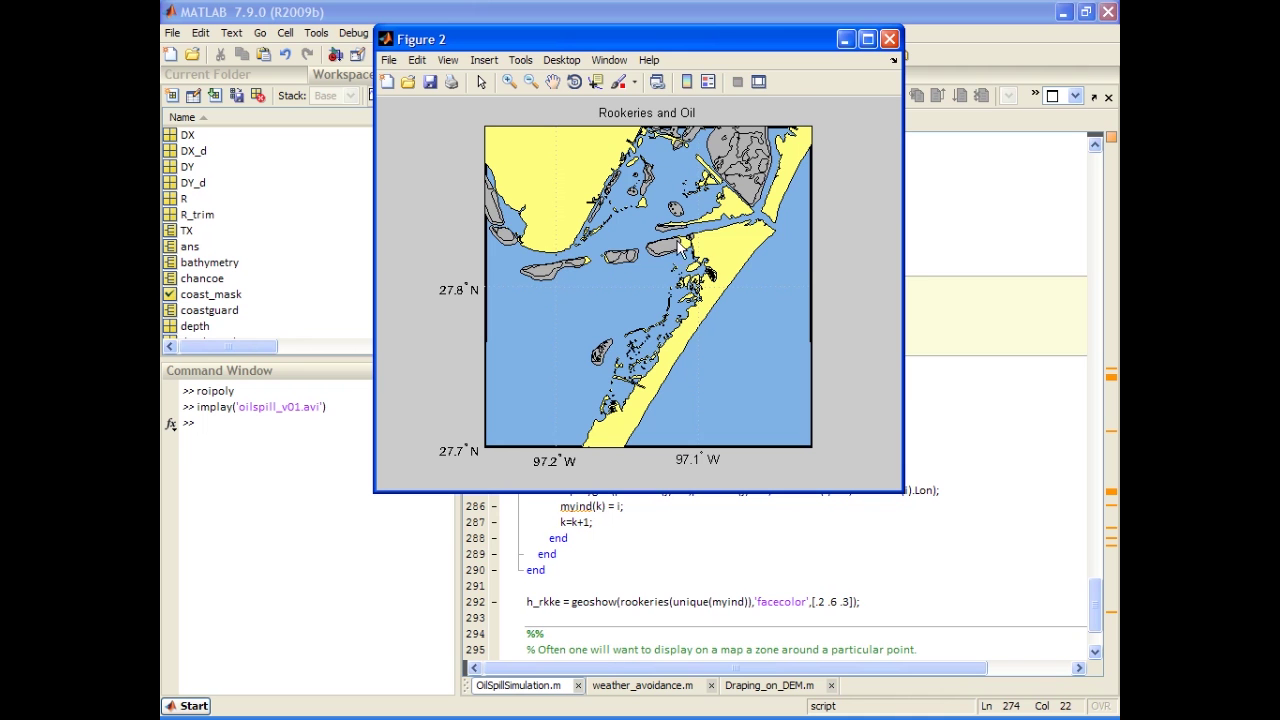
Step: Run the cell that loads myparticles and highlights the rookery polygons touched by oil with face color [.2 .6 .3]
left_click(958, 290)
scroll(900, 300, "down", 2)
left_click(810, 305)
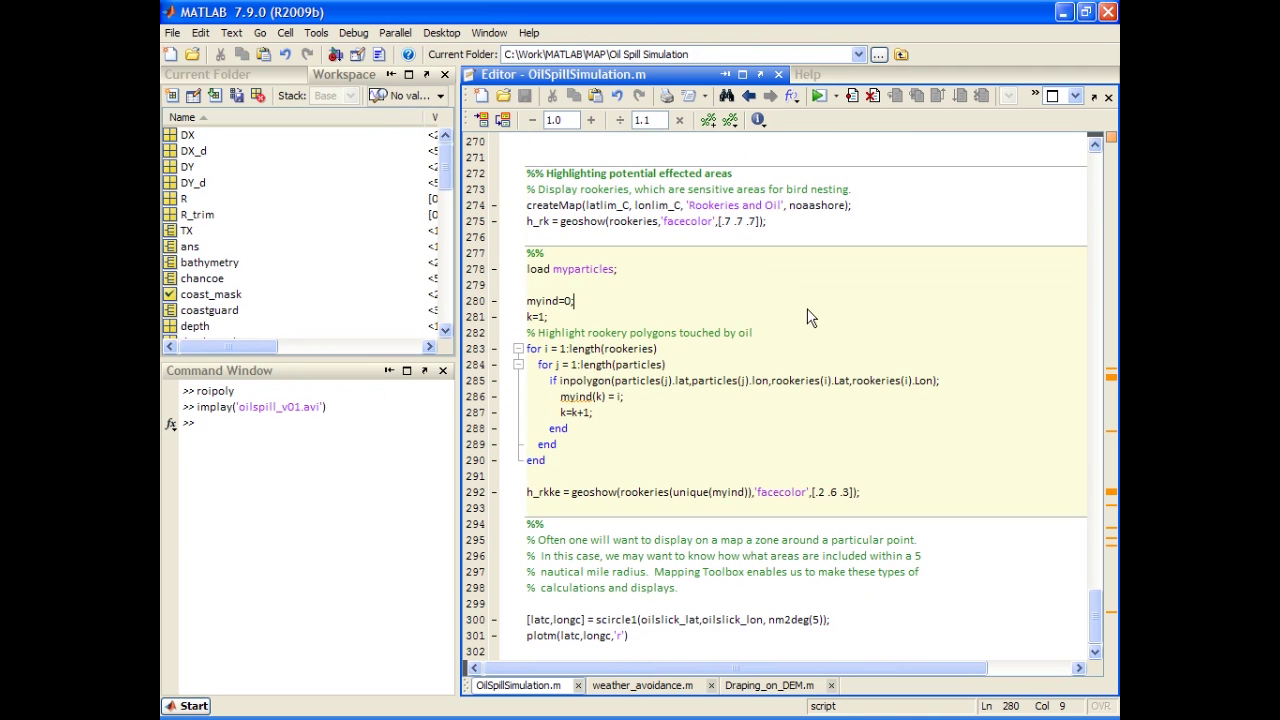
key("ctrl+Return")
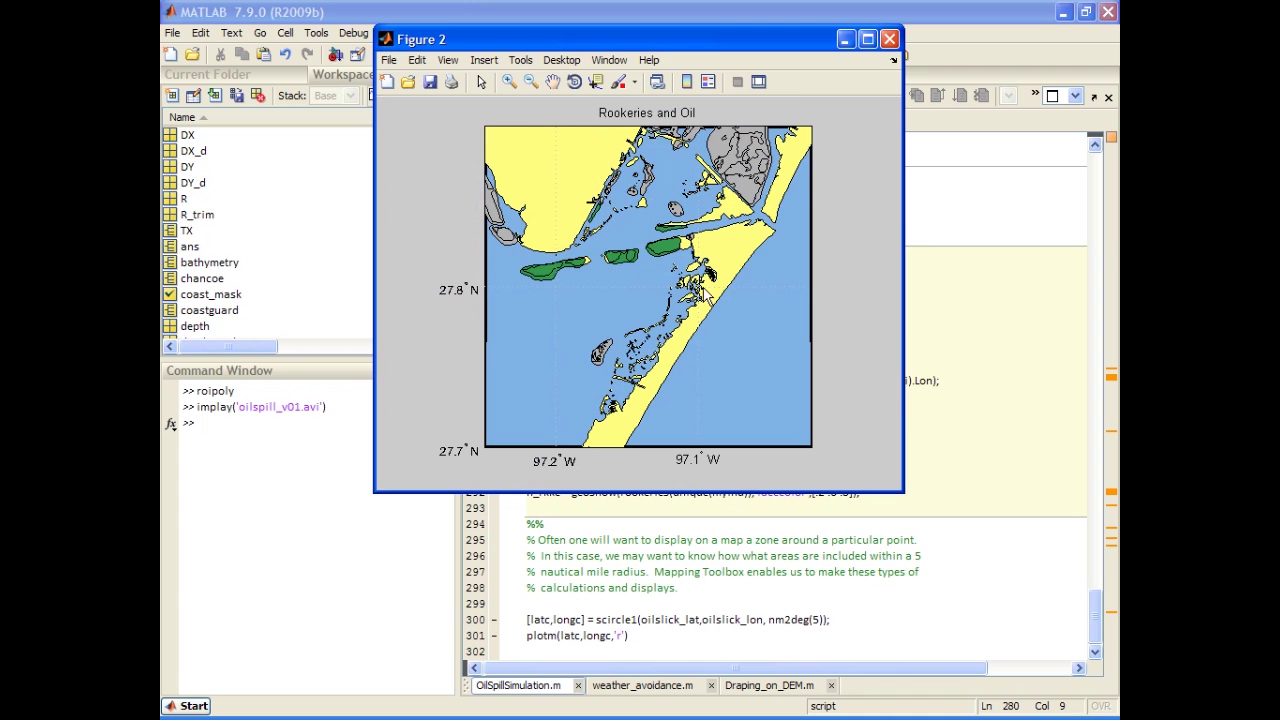
Step: Run the scircle1 cell to draw a red 5 nautical mile circle around the oil slick, and close the "Rookeries and Oil" figure
left_click(963, 417)
left_click(735, 596)
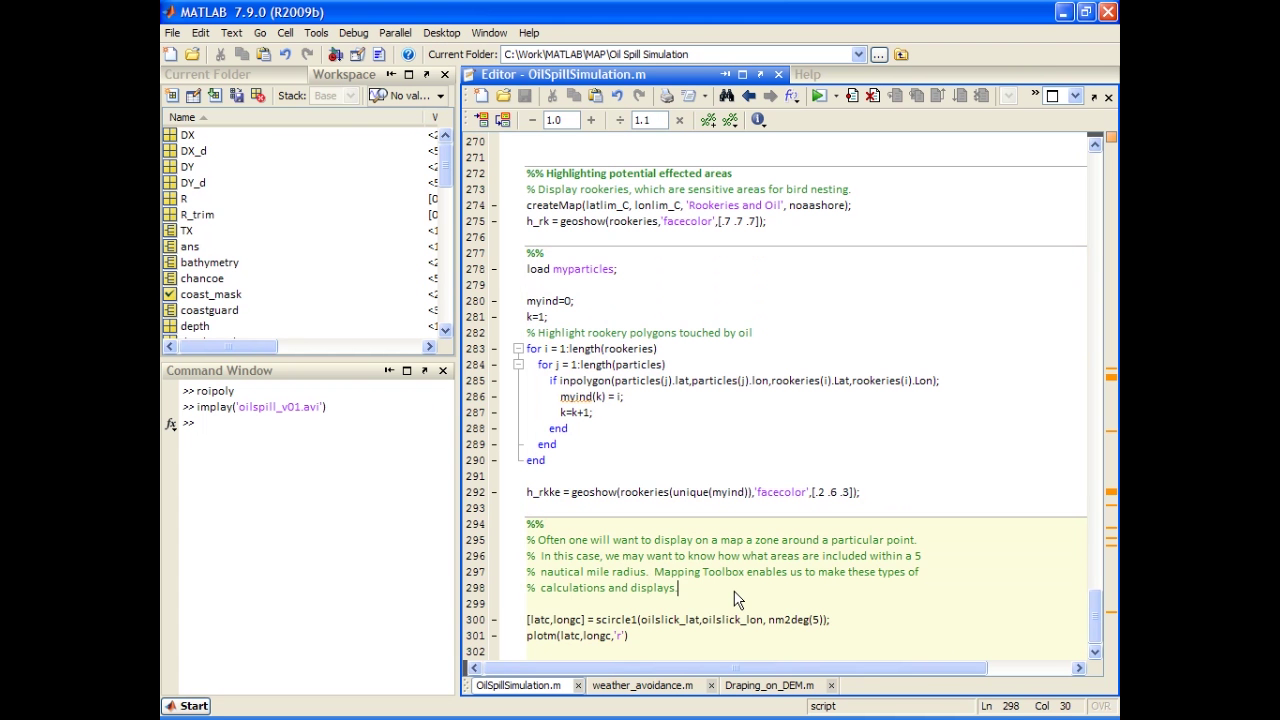
key("ctrl+Return")
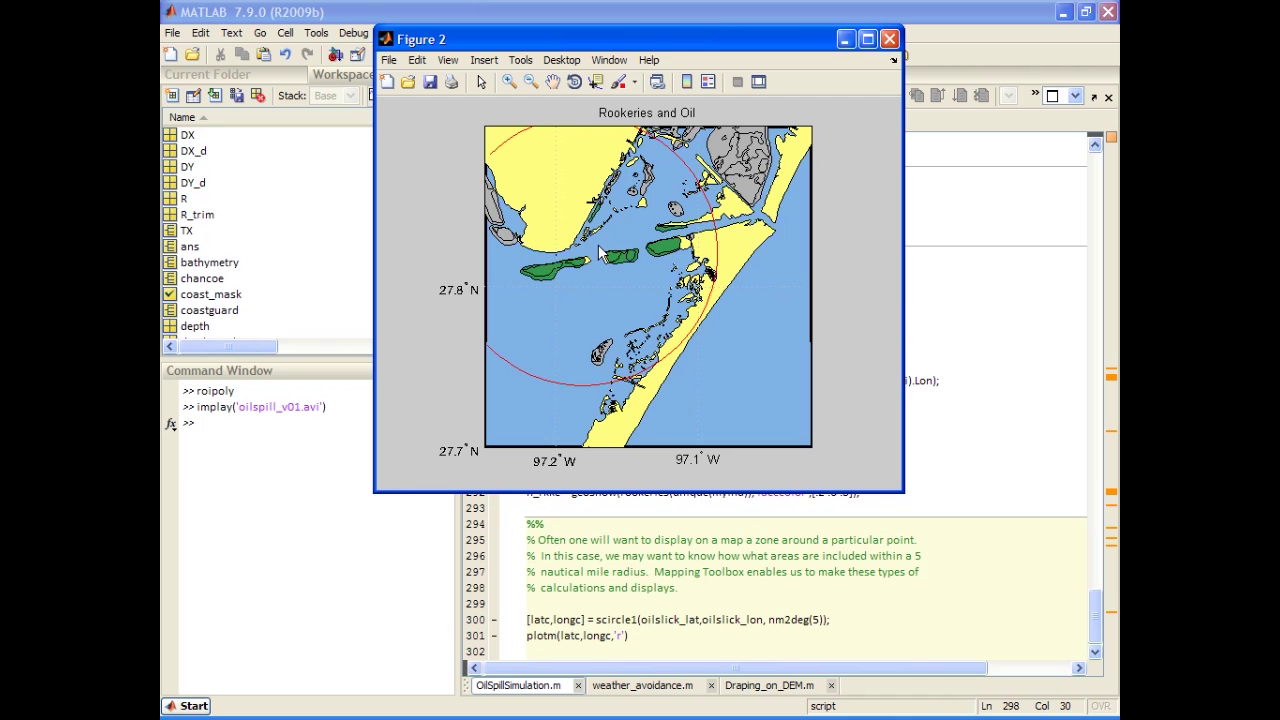
left_click(890, 40)
Step: Switch to the PowerPoint slide show and advance to the "Demo: Weather Avoidance" slide
key("alt+Tab")
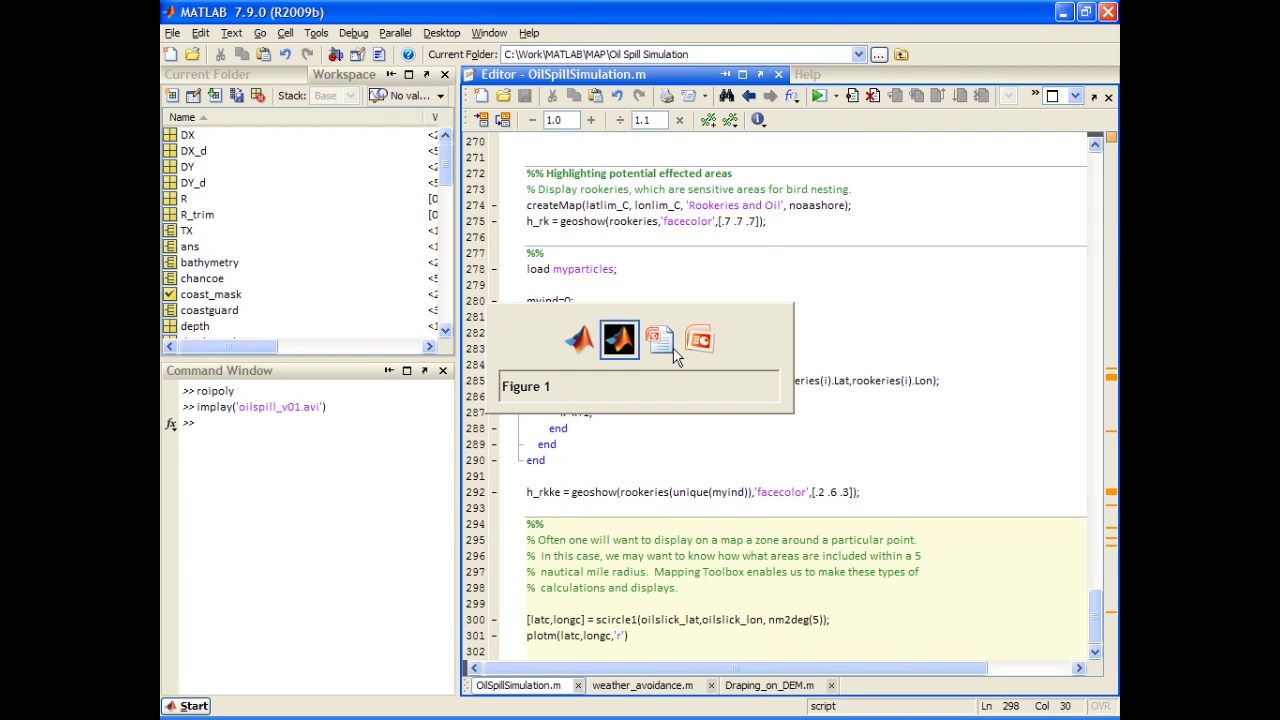
key("alt+Tab")
key("alt+Tab")
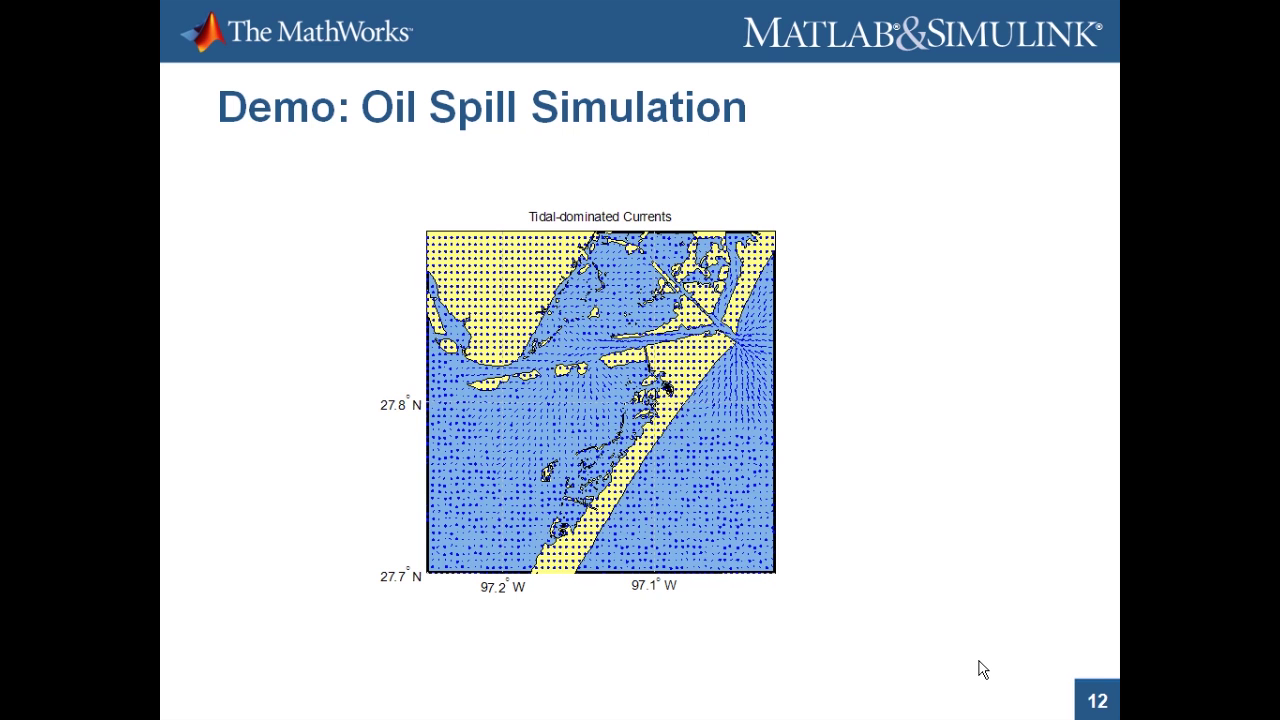
key("Right")
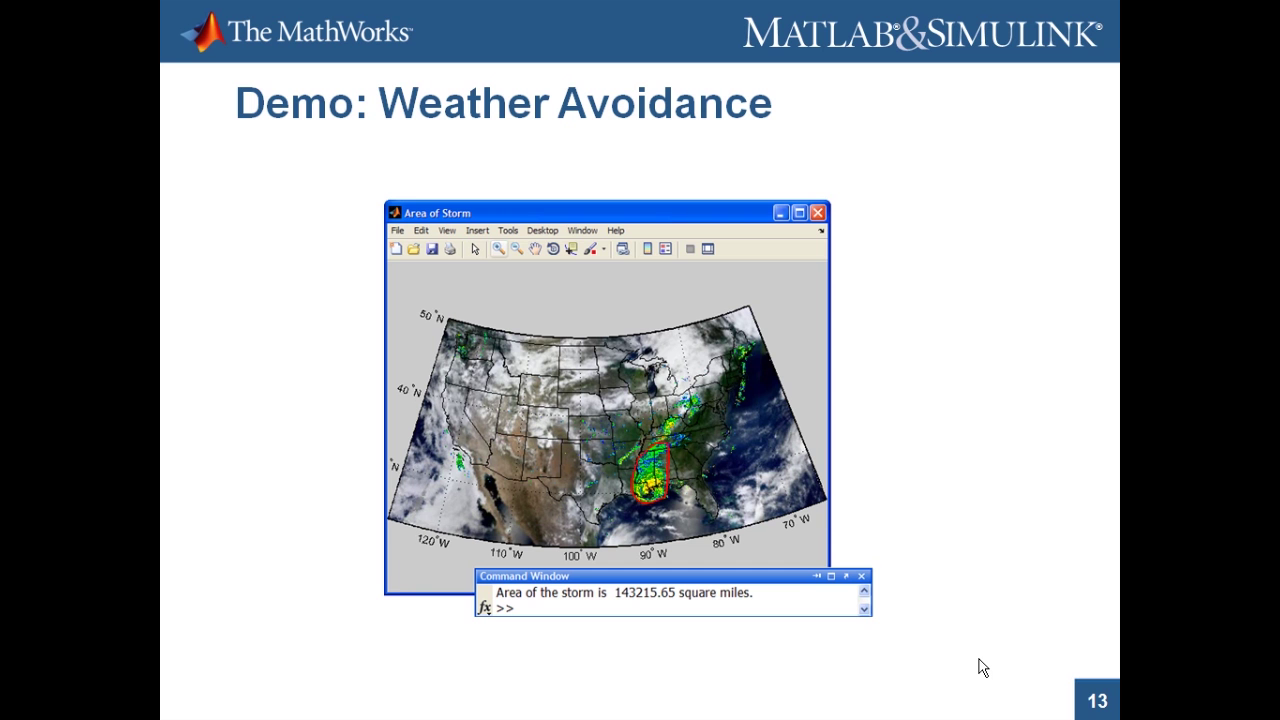
Step: Switch back to MATLAB and bring up the weather_avoidance.m script in the editor
key("alt+Tab")
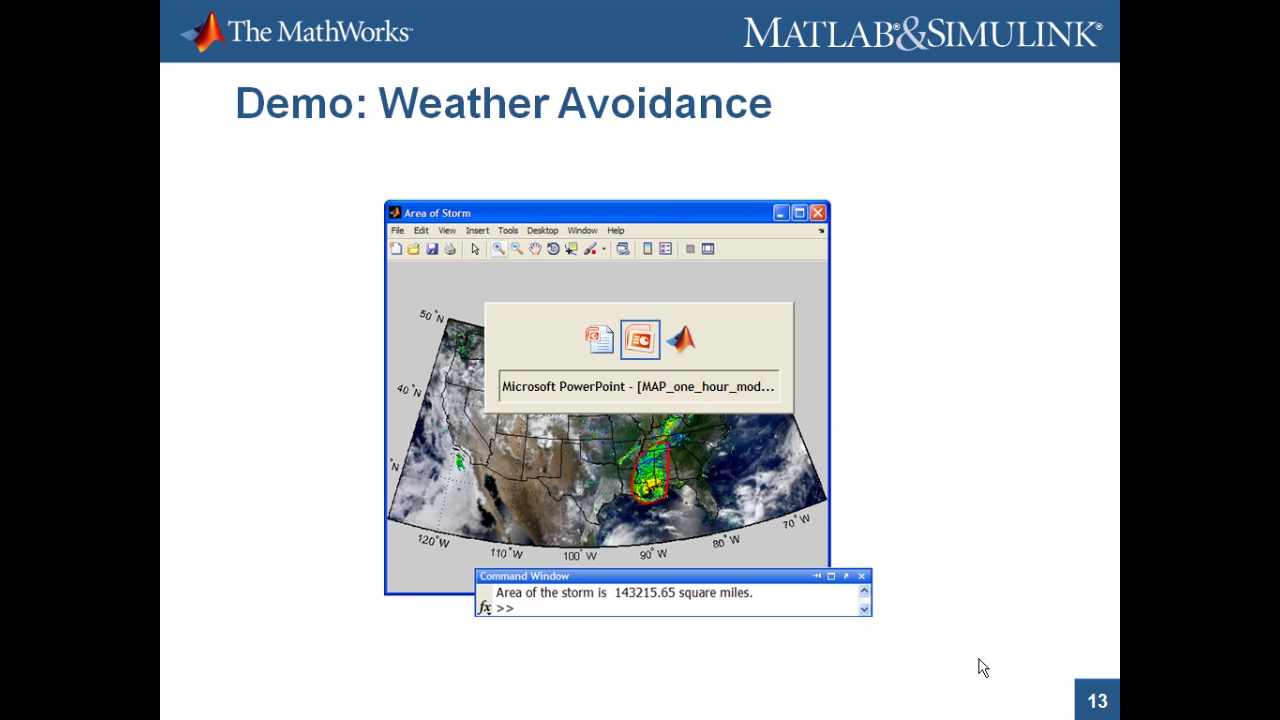
key("alt+Tab")
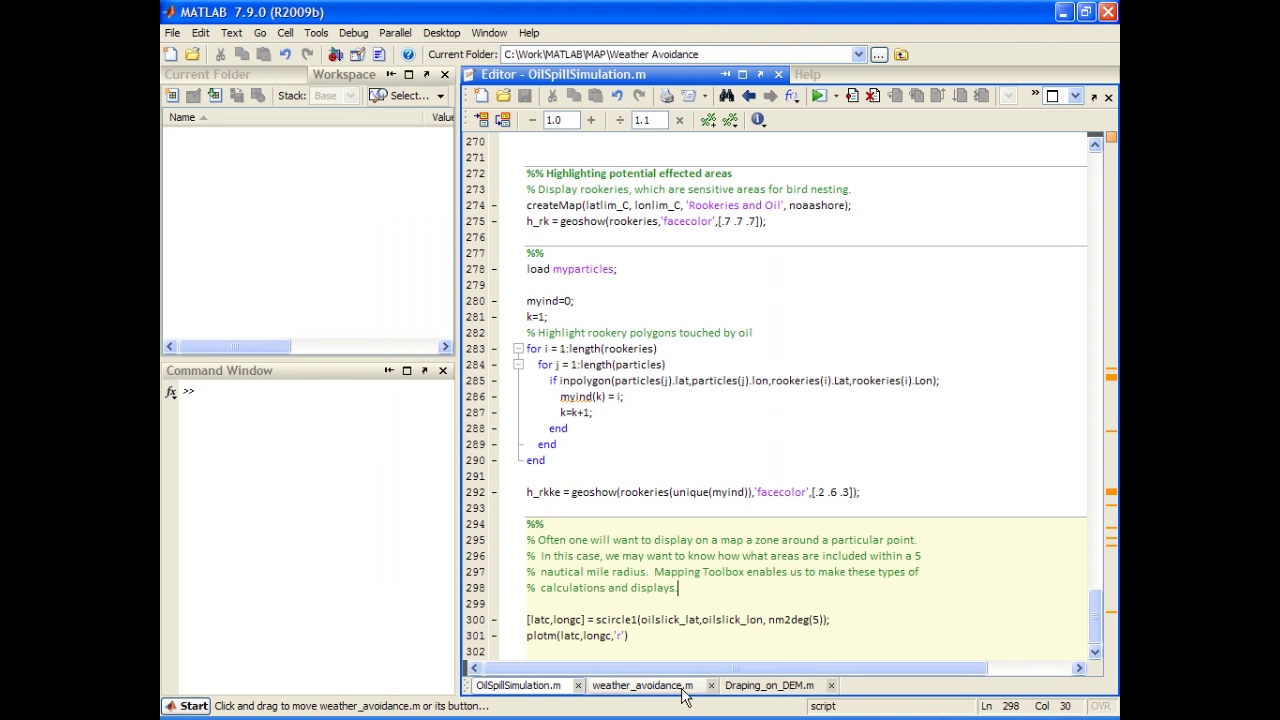
left_click(642, 685)
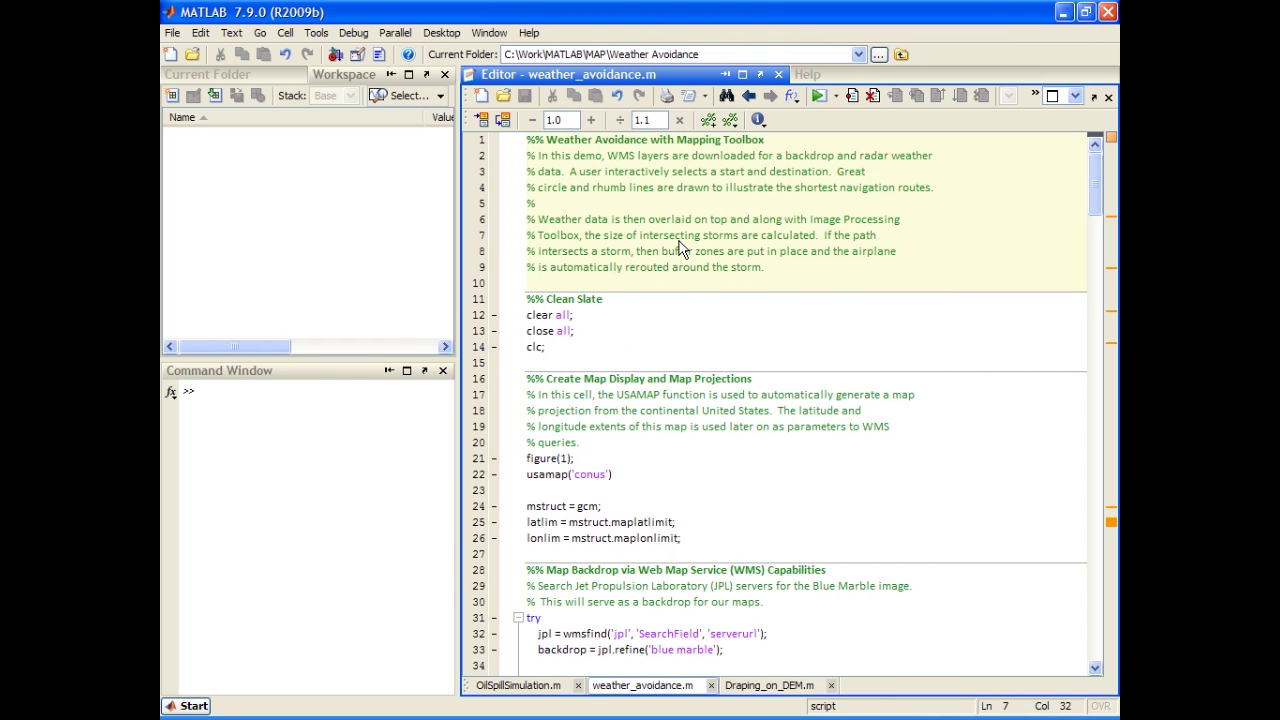
Step: Run the "Create Map Display and Map Projections" cell to create an empty usamap('conus') map of the continental United States
left_click(666, 460)
key("ctrl+Return")
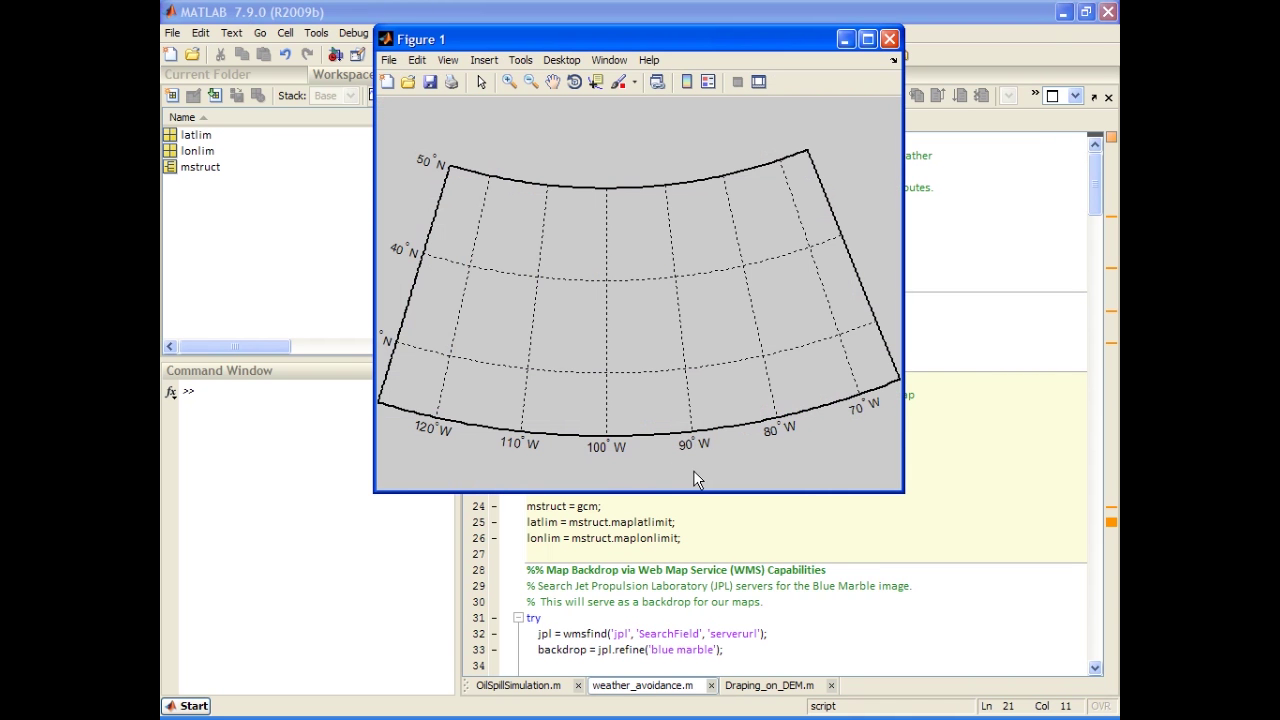
left_click(564, 538)
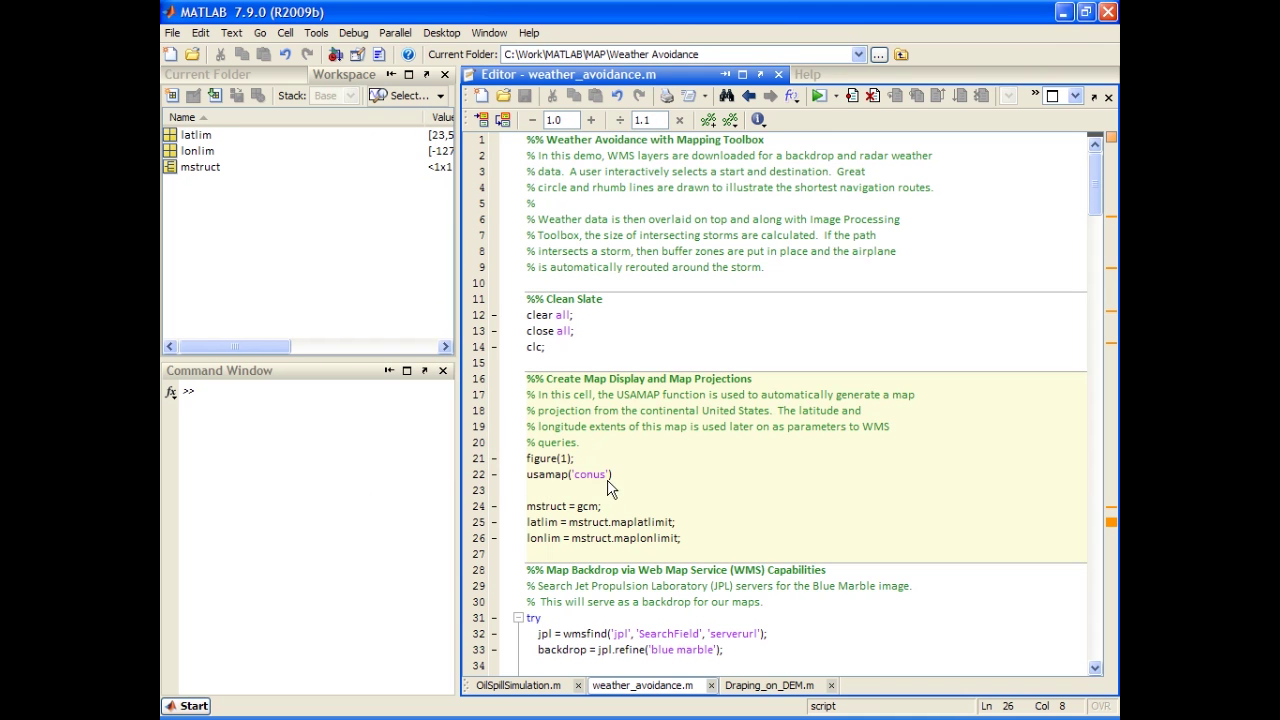
key("ctrl+Return")
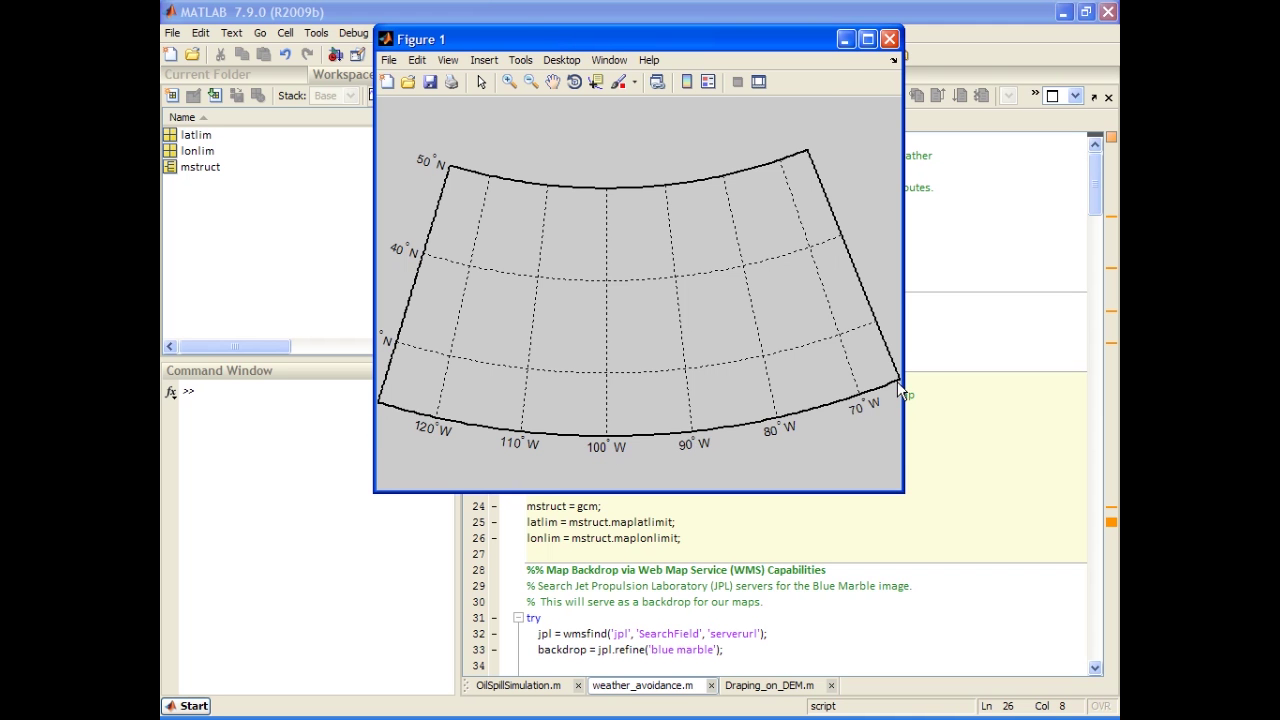
Step: Review the latlim, wmsread and wmsfind calls and run the "Map Backdrop via Web Map Service (WMS) Capabilities" cell to display the Blue Marble backdrop
double_click(545, 522)
scroll(560, 525, "down", 4)
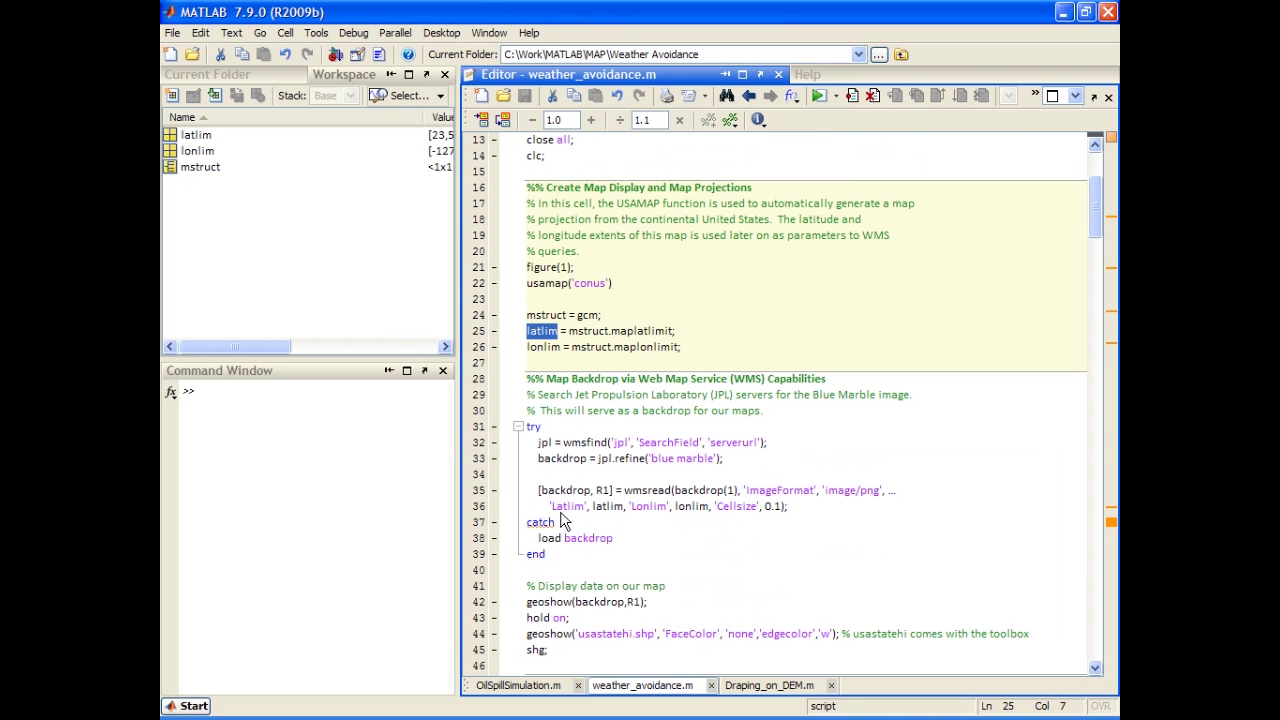
double_click(645, 490)
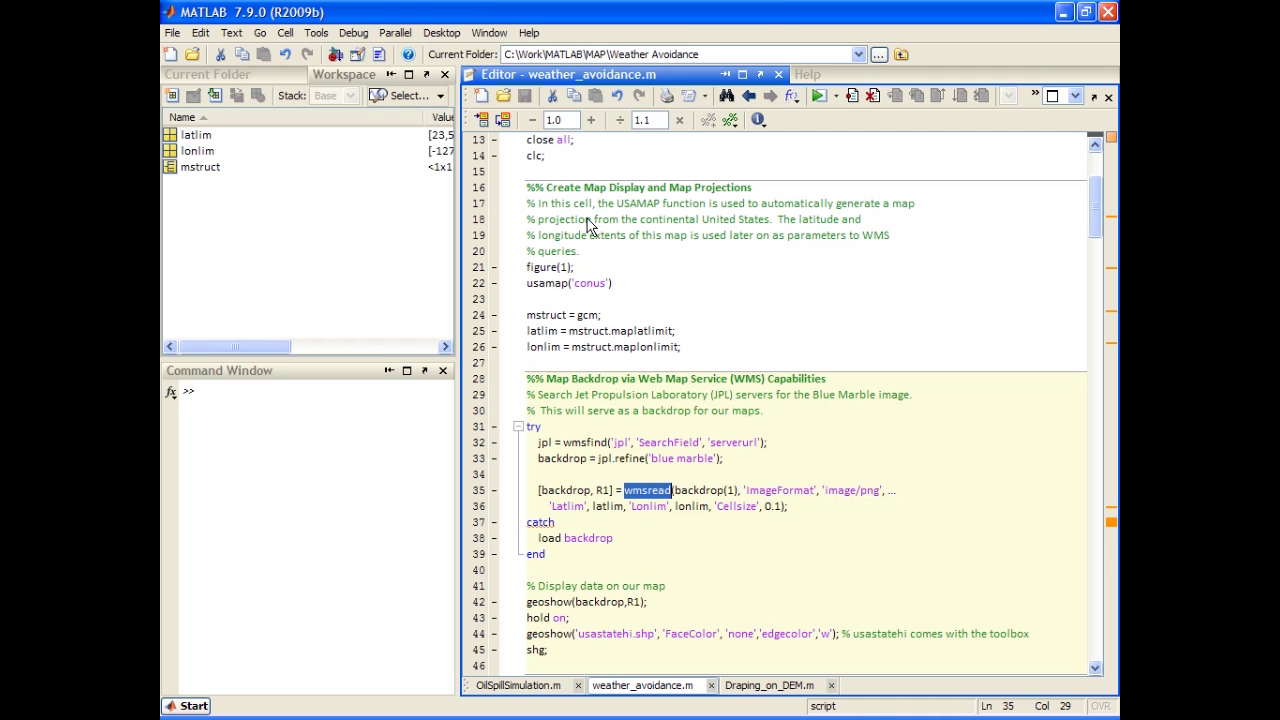
left_click(636, 478)
double_click(592, 446)
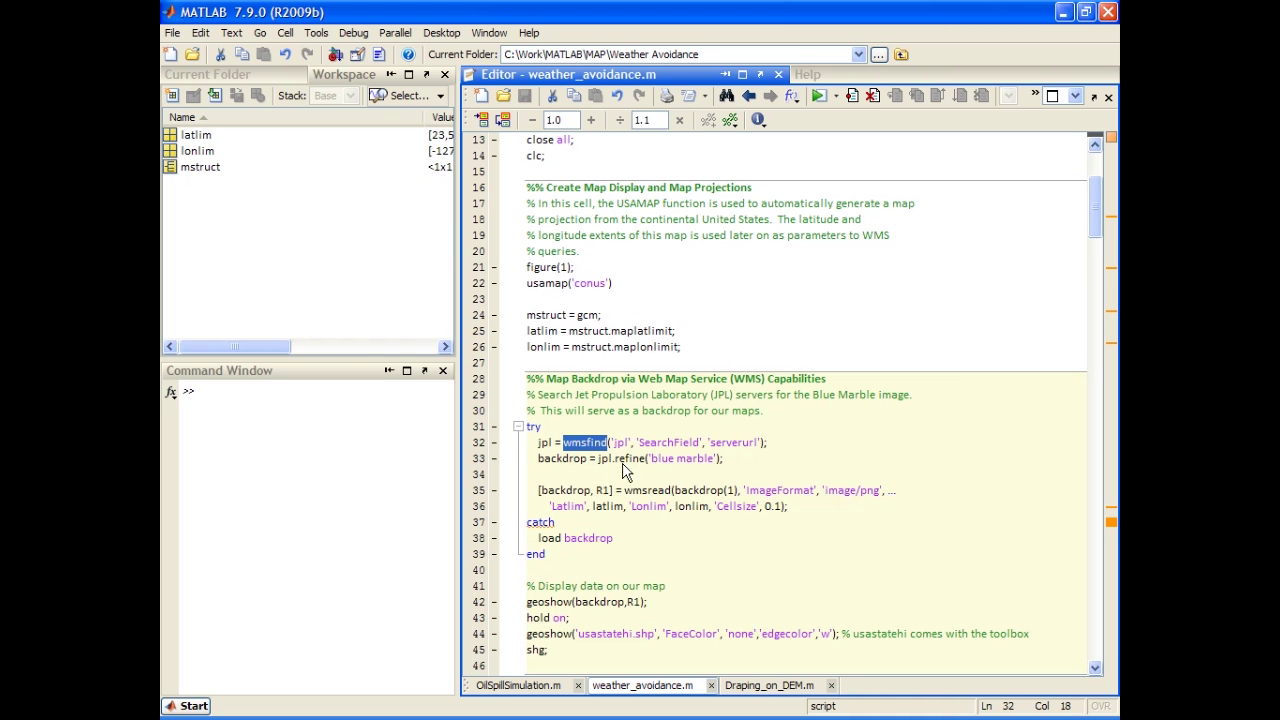
left_click(681, 462)
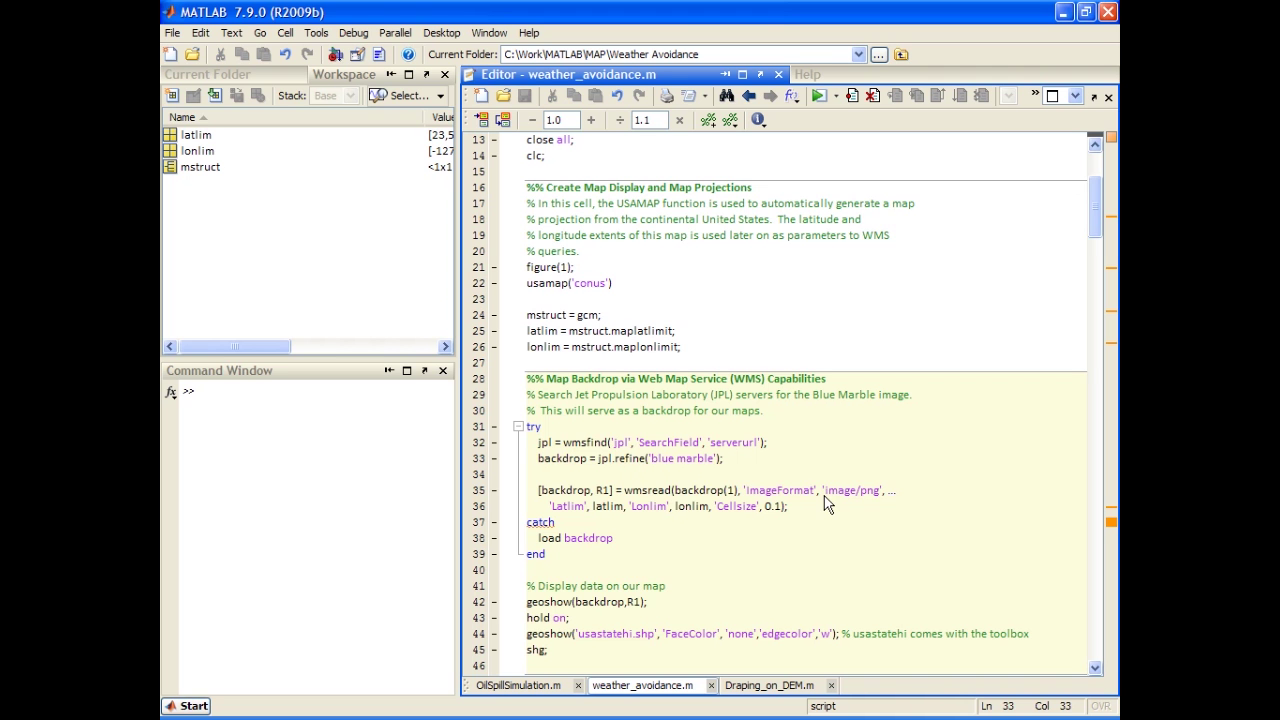
left_click(705, 507)
scroll(705, 510, "down", 2)
key("ctrl+Return")
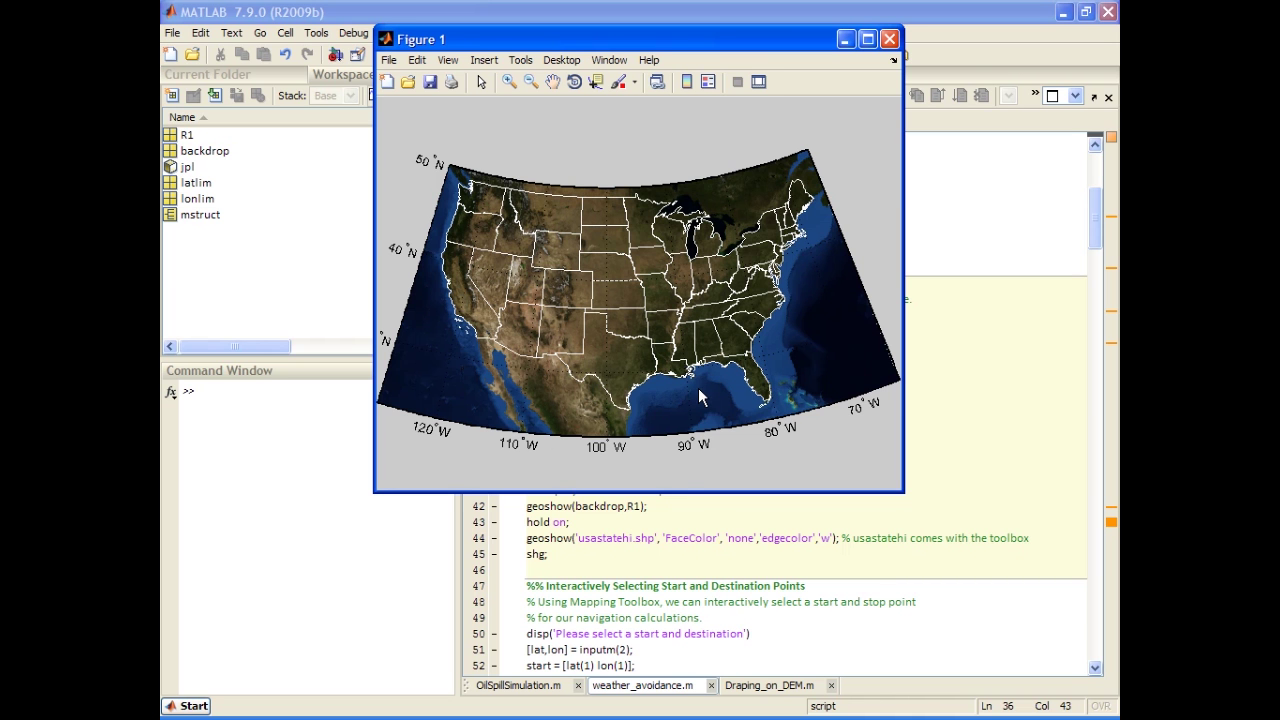
Step: Dock the Figure 1 map into the desktop and run the "Interactively Selecting Start and Destination Points" cell
left_click(645, 566)
scroll(645, 566, "down", 3)
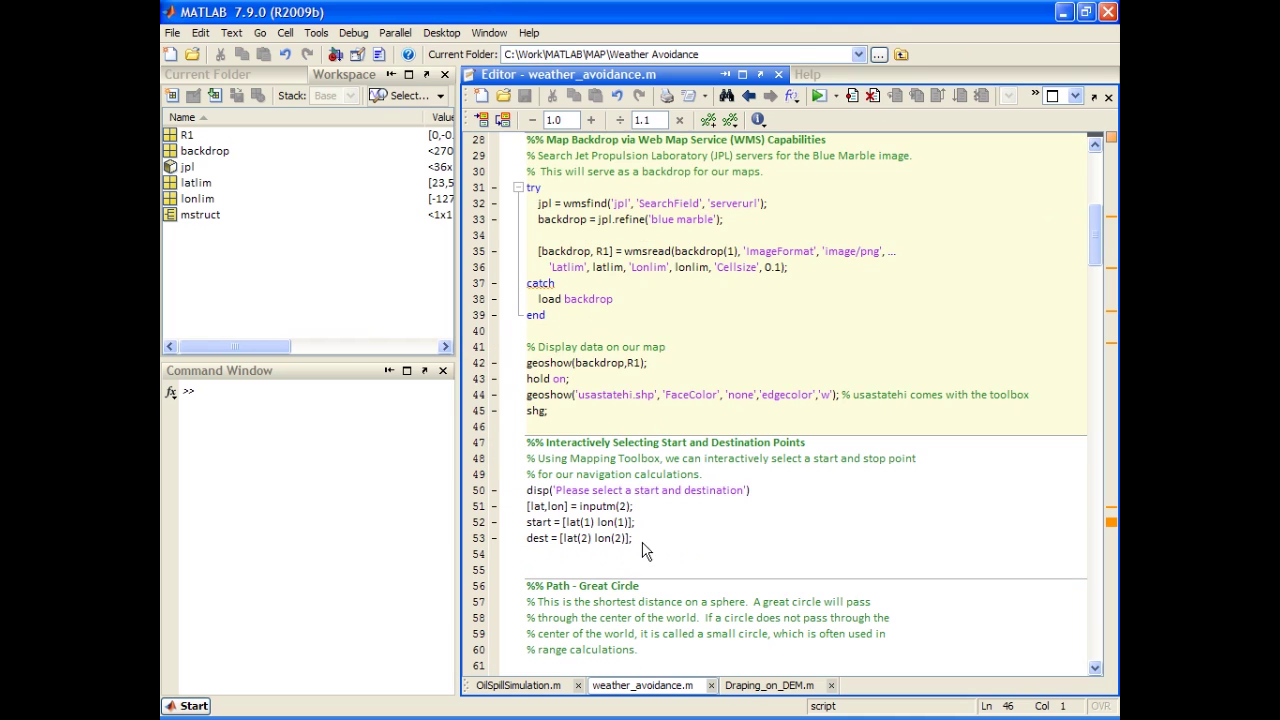
left_click(651, 490)
key("ctrl+Return")
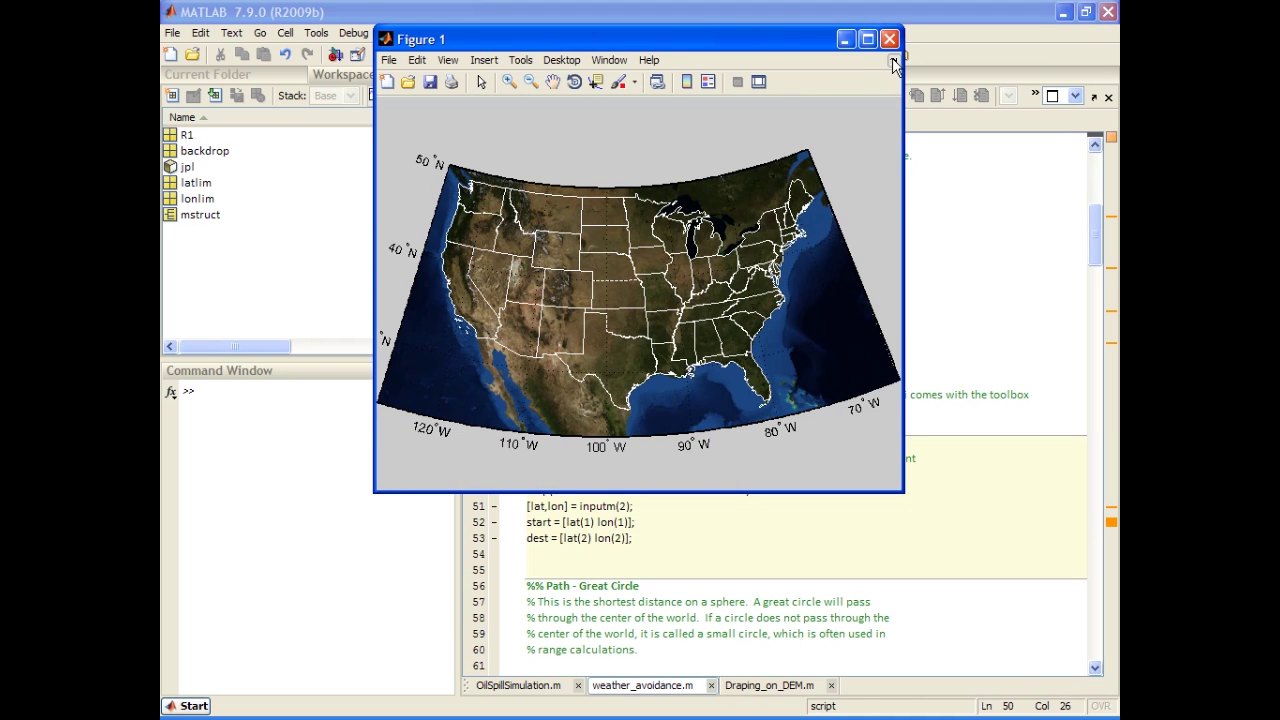
left_click(894, 63)
left_click(625, 527)
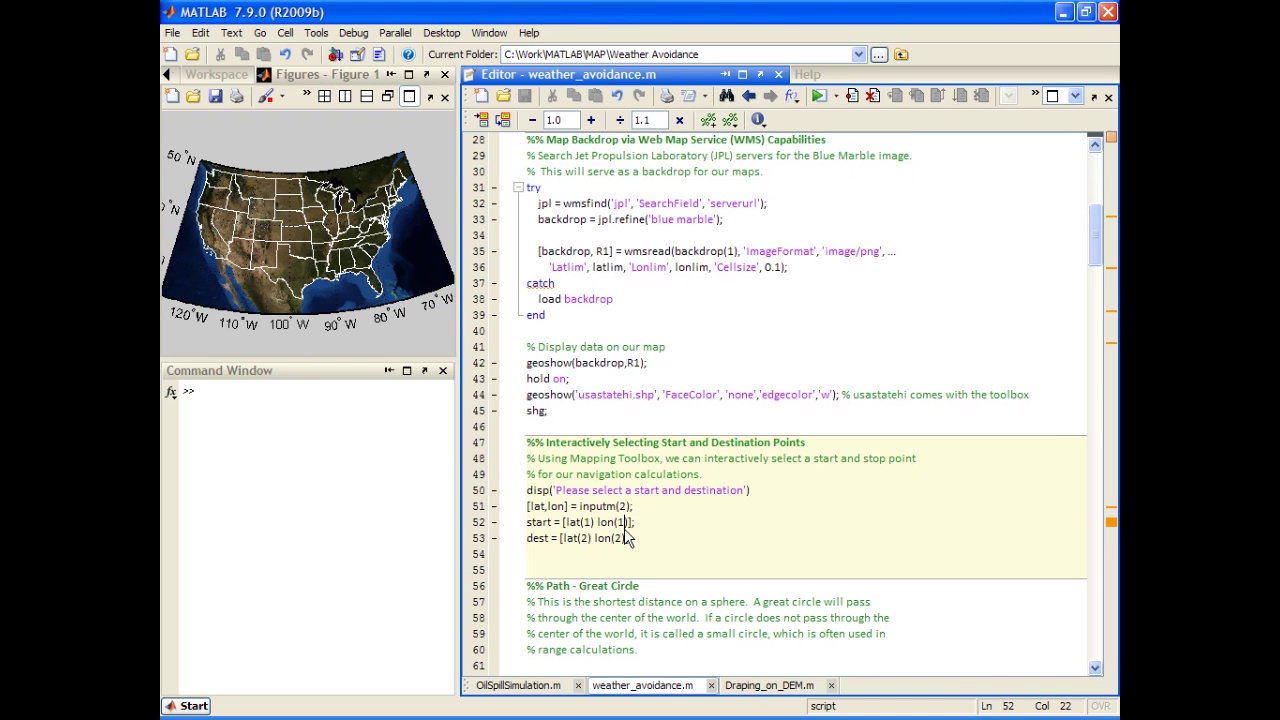
key("ctrl+Return")
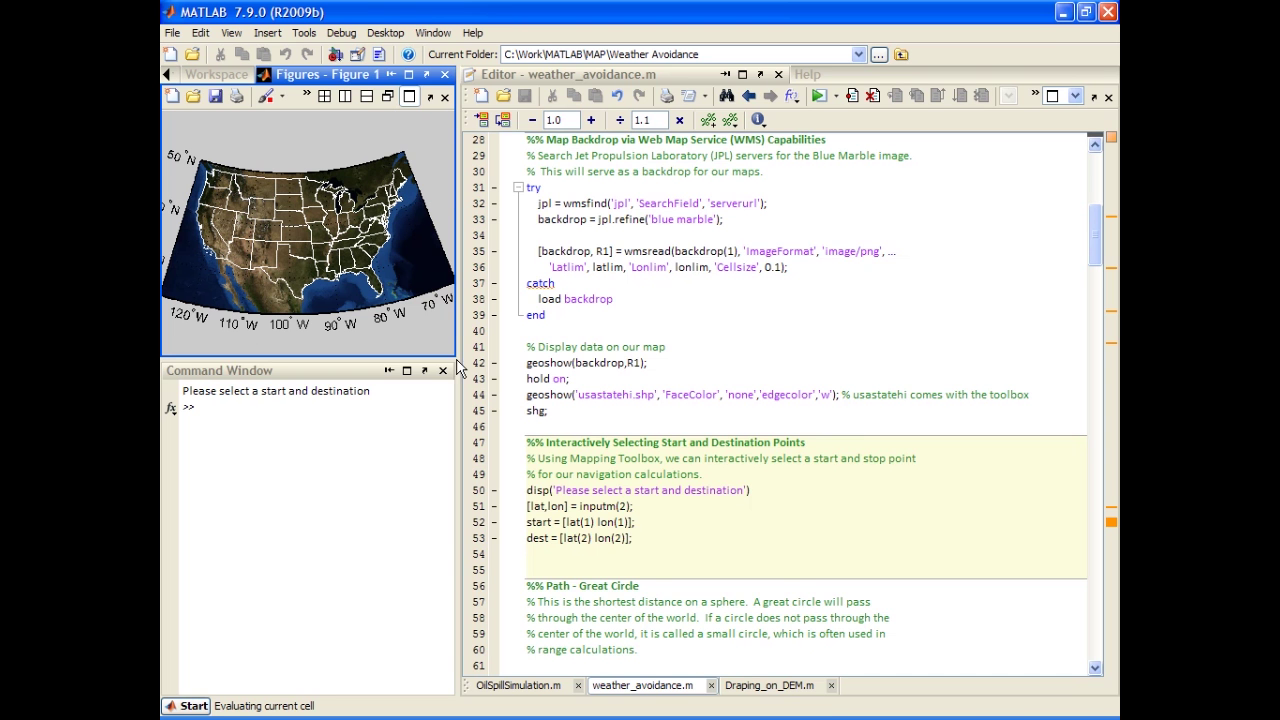
Step: Run the "Path - Great Circle" cell to draw the red great circle track between the chosen start and destination
left_click(632, 572)
scroll(632, 582, "down", 1)
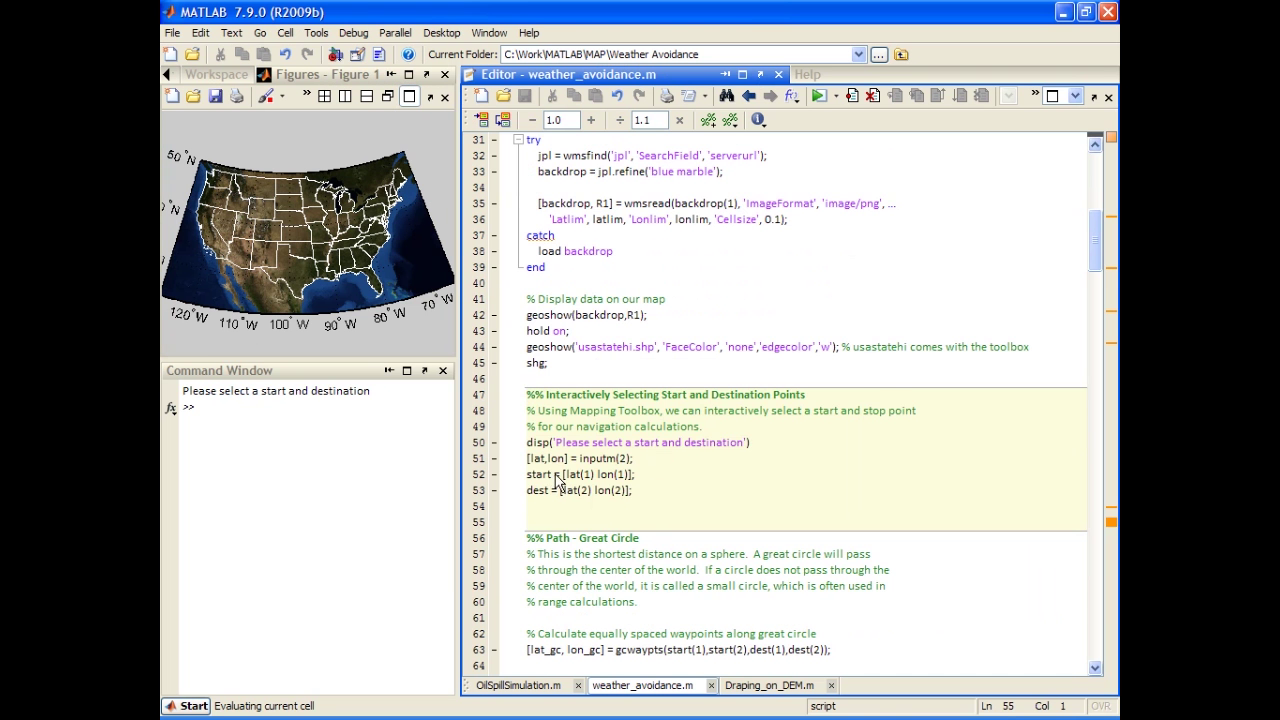
scroll(588, 497, "down", 2)
left_click(694, 491)
scroll(696, 493, "down", 2)
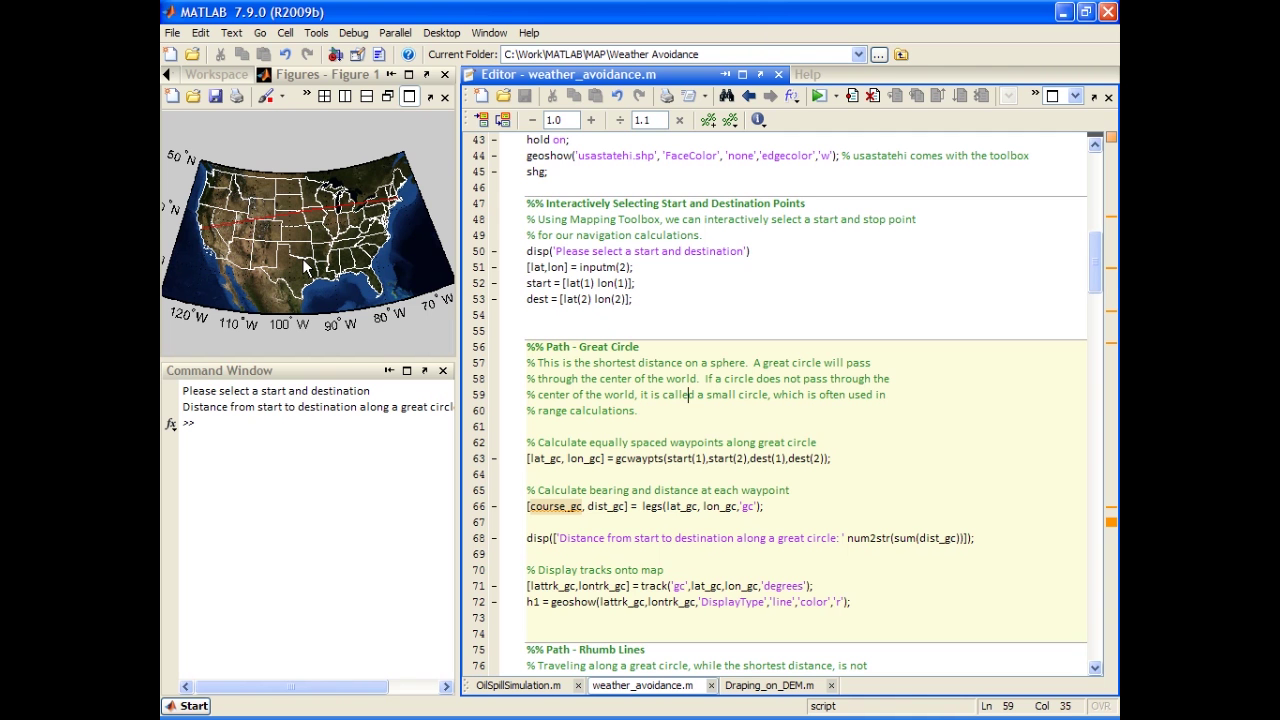
Step: Run the "Path - Rhumb Lines" cell to add the green rhumb line track to the map
left_click(552, 471)
scroll(585, 392, "down", 3)
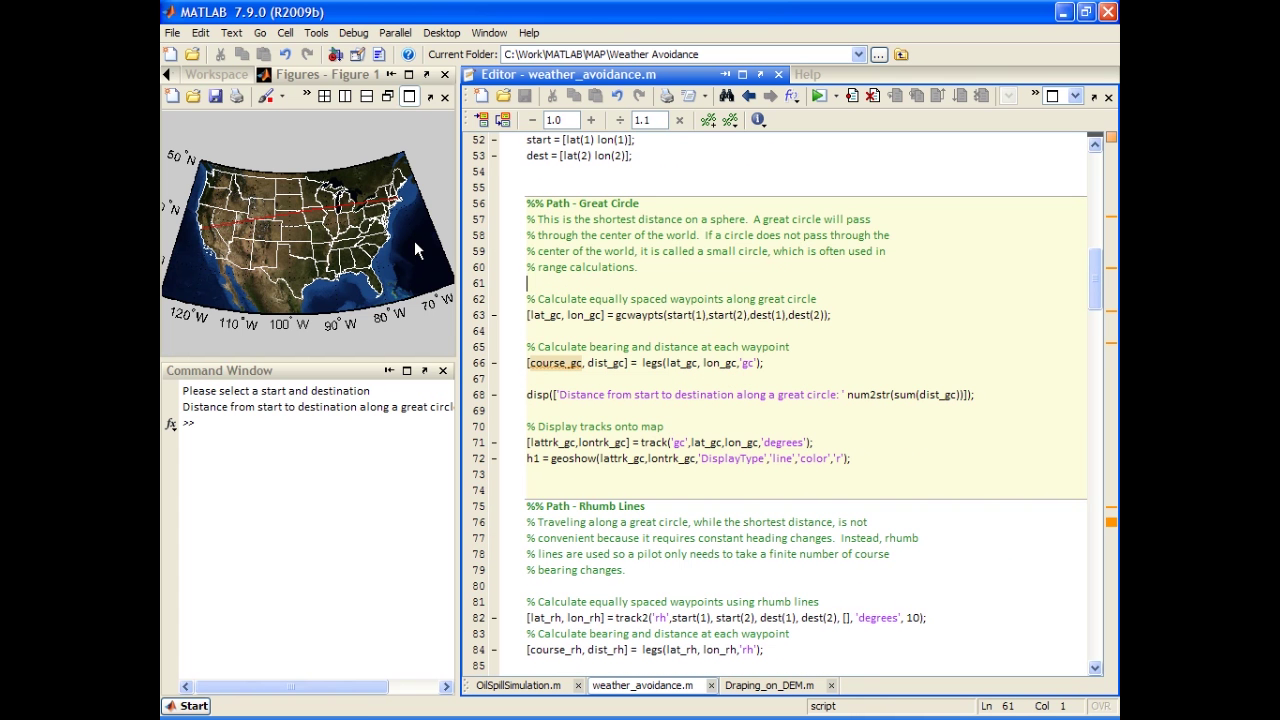
scroll(671, 480, "down", 2)
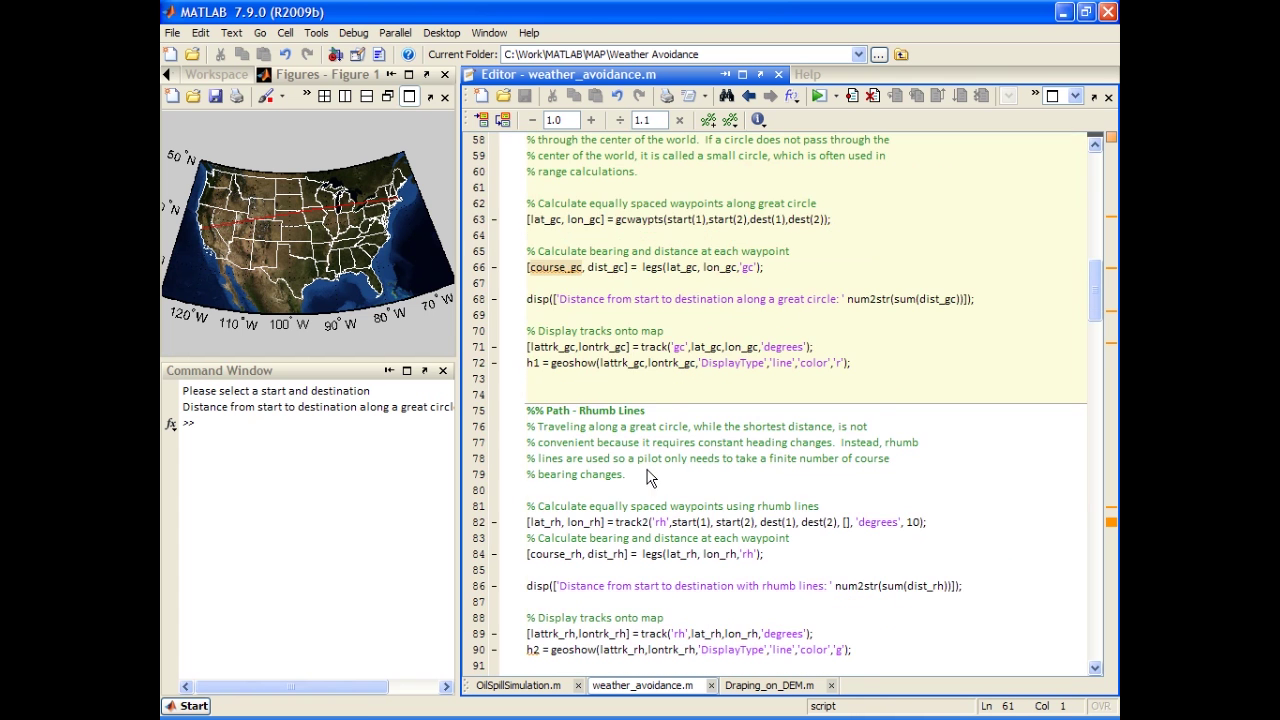
left_click(650, 474)
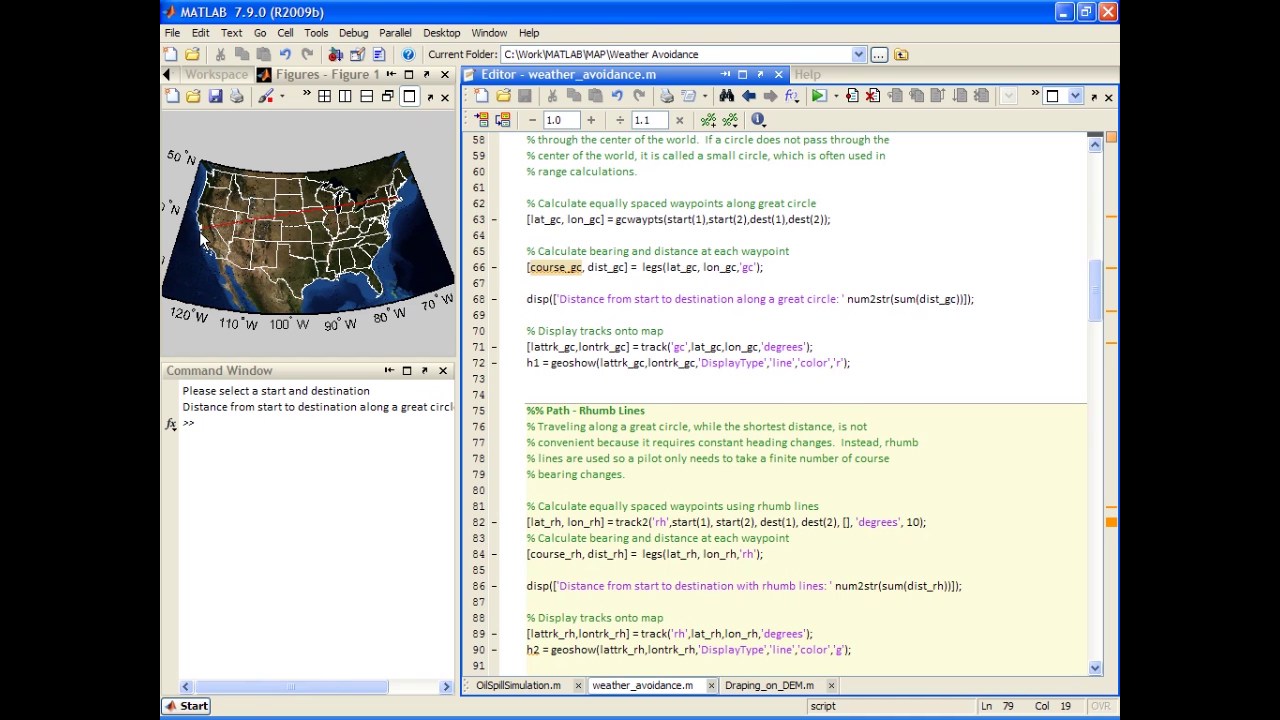
scroll(728, 537, "down", 1)
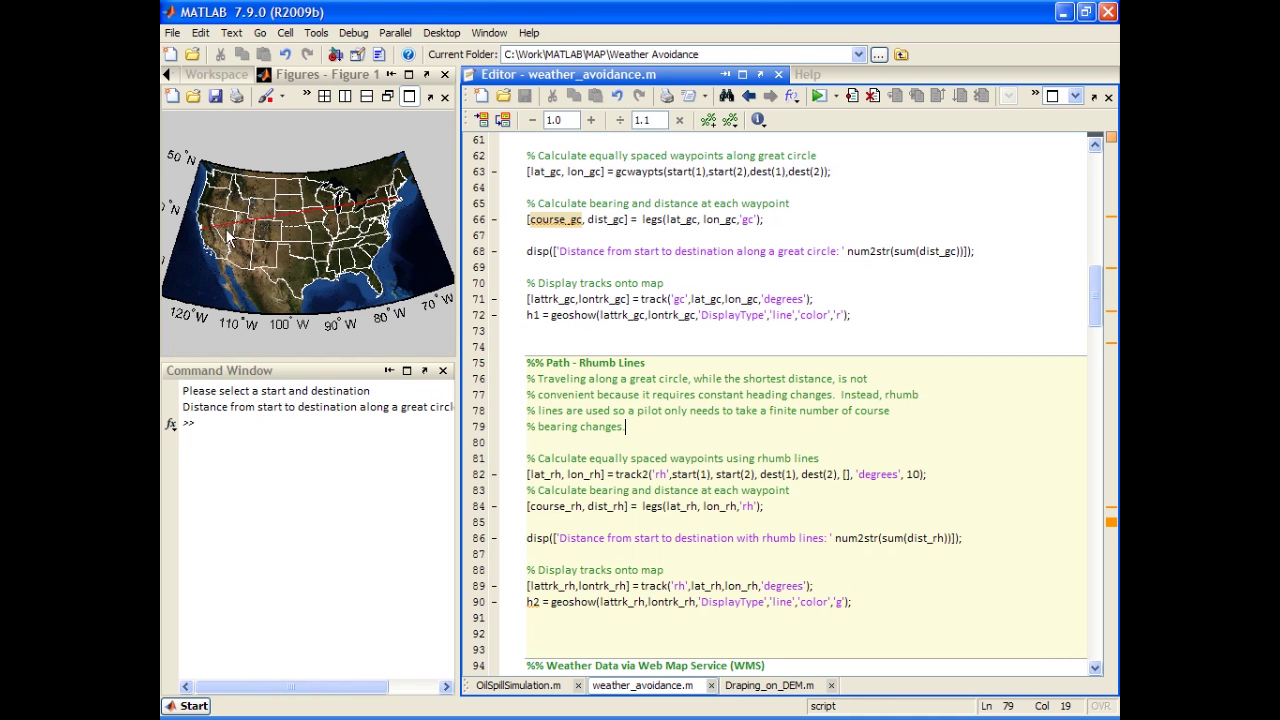
left_click(713, 491)
key("ctrl+Return")
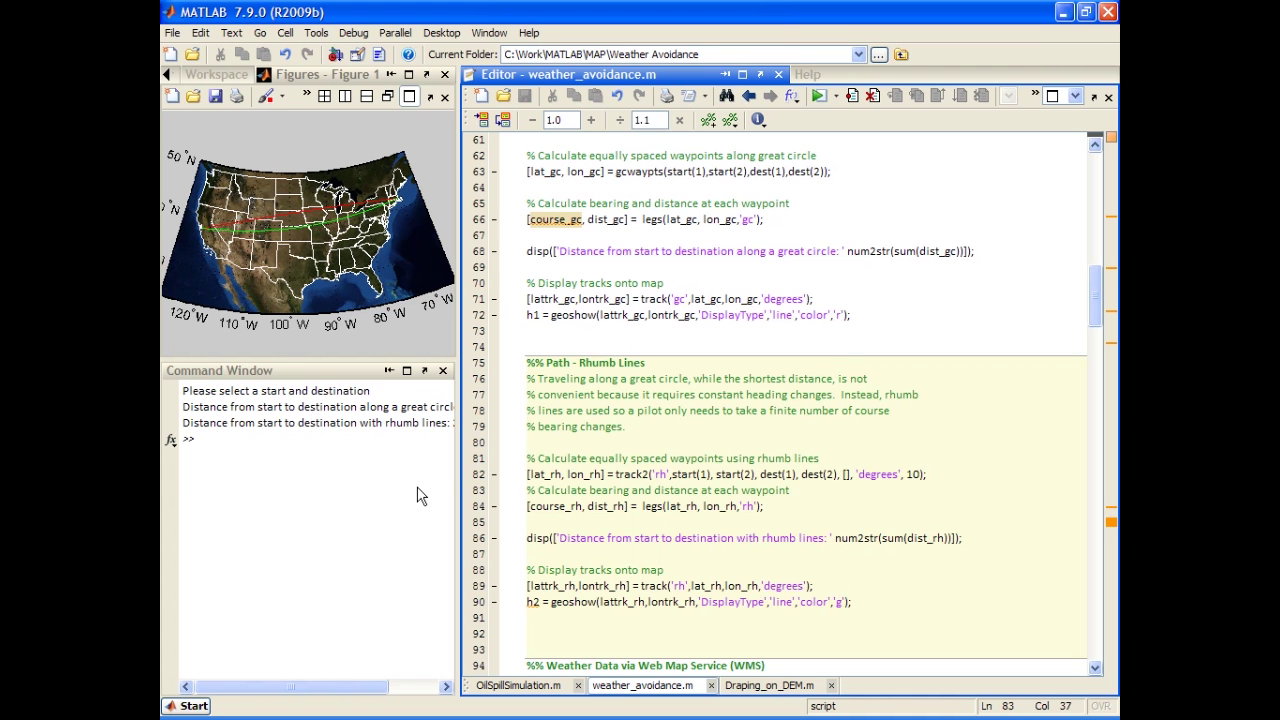
Step: Enlarge the Command Window to compare the great circle and rhumb line distances, and restore the desktop layout
left_click(620, 426)
scroll(620, 430, "down", 2)
scroll(640, 500, "down", 1)
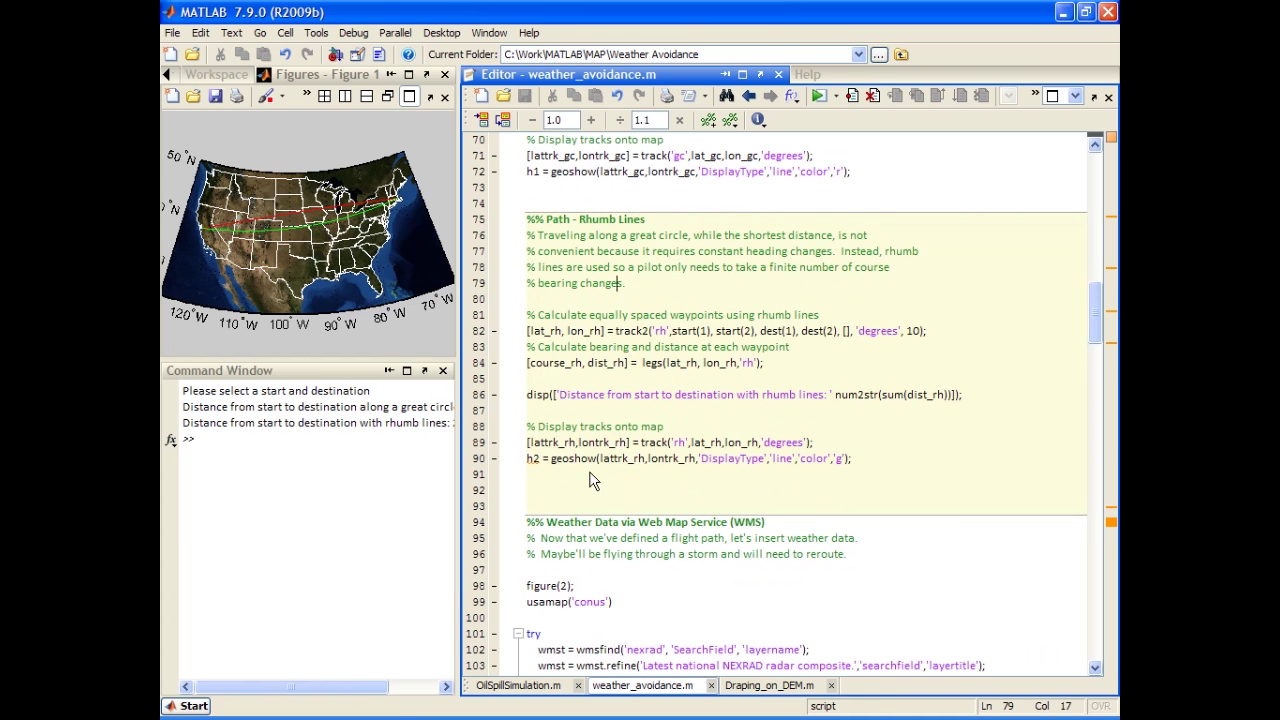
double_click(346, 371)
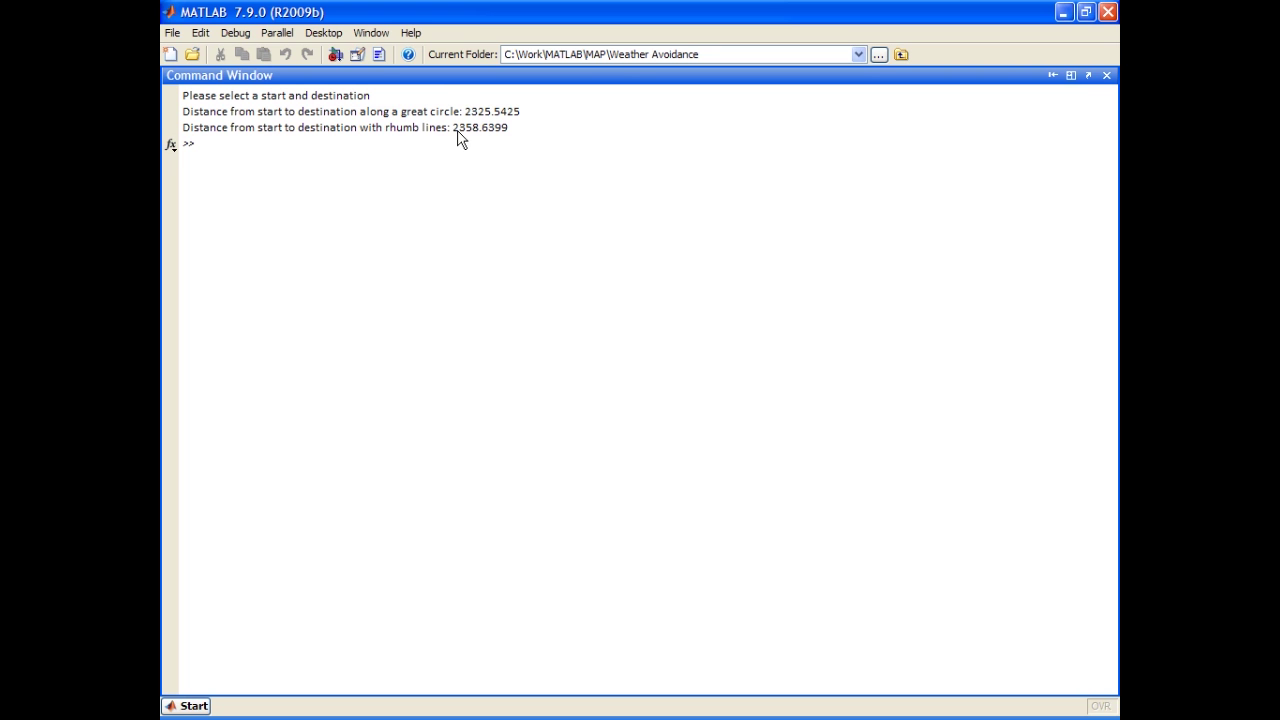
double_click(445, 78)
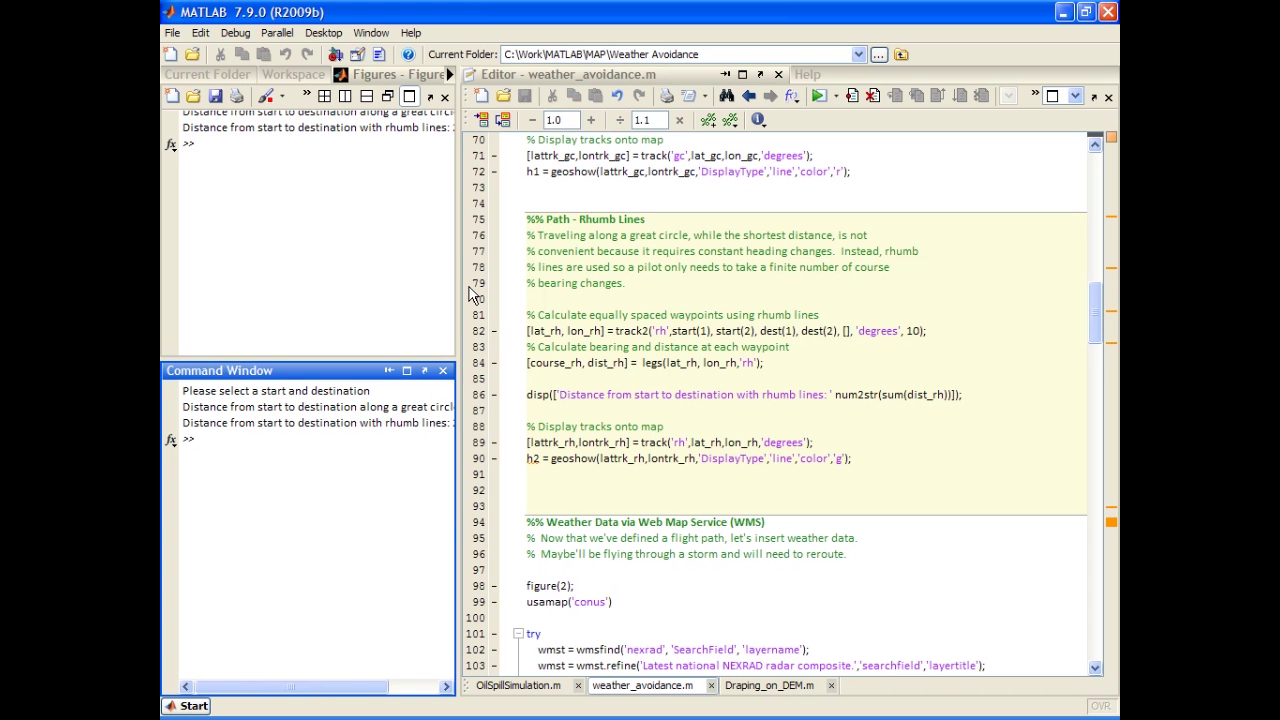
Step: Run the "Weather Data via Web Map Service (WMS)" cell to map the latest NEXRAD radar composite in Figure 2
left_click(698, 412)
scroll(696, 413, "down", 5)
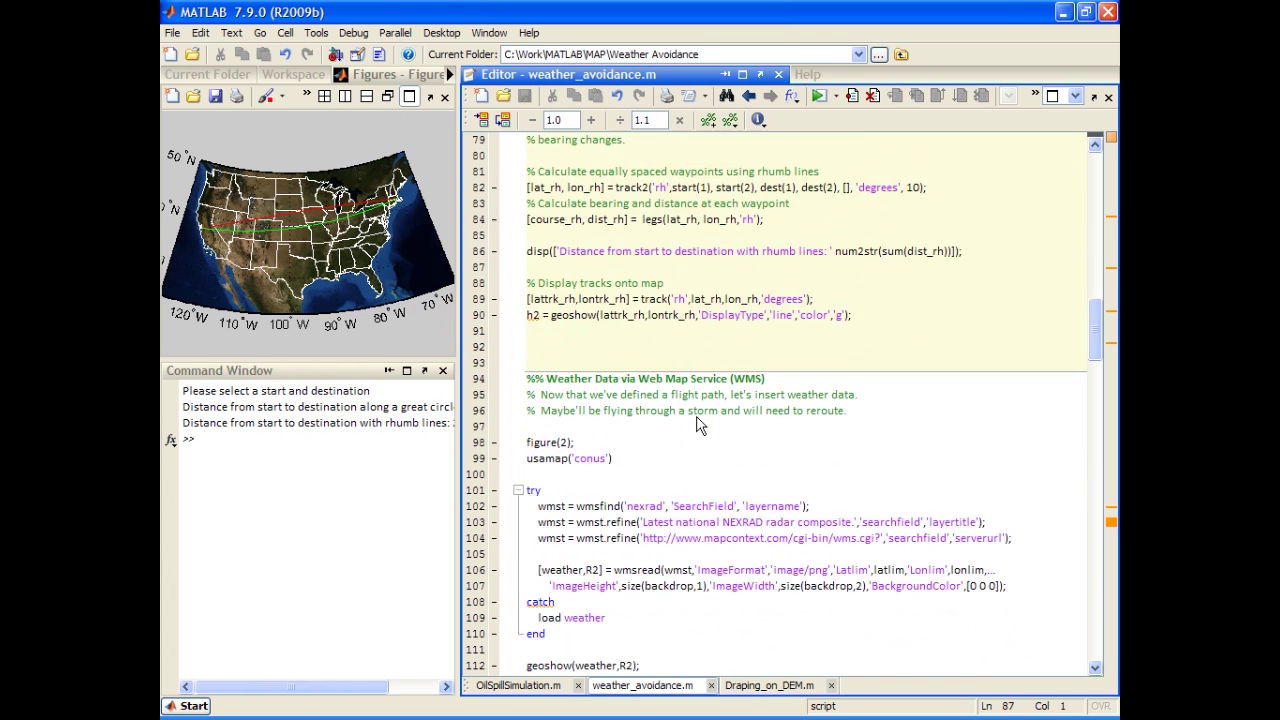
left_click(698, 417)
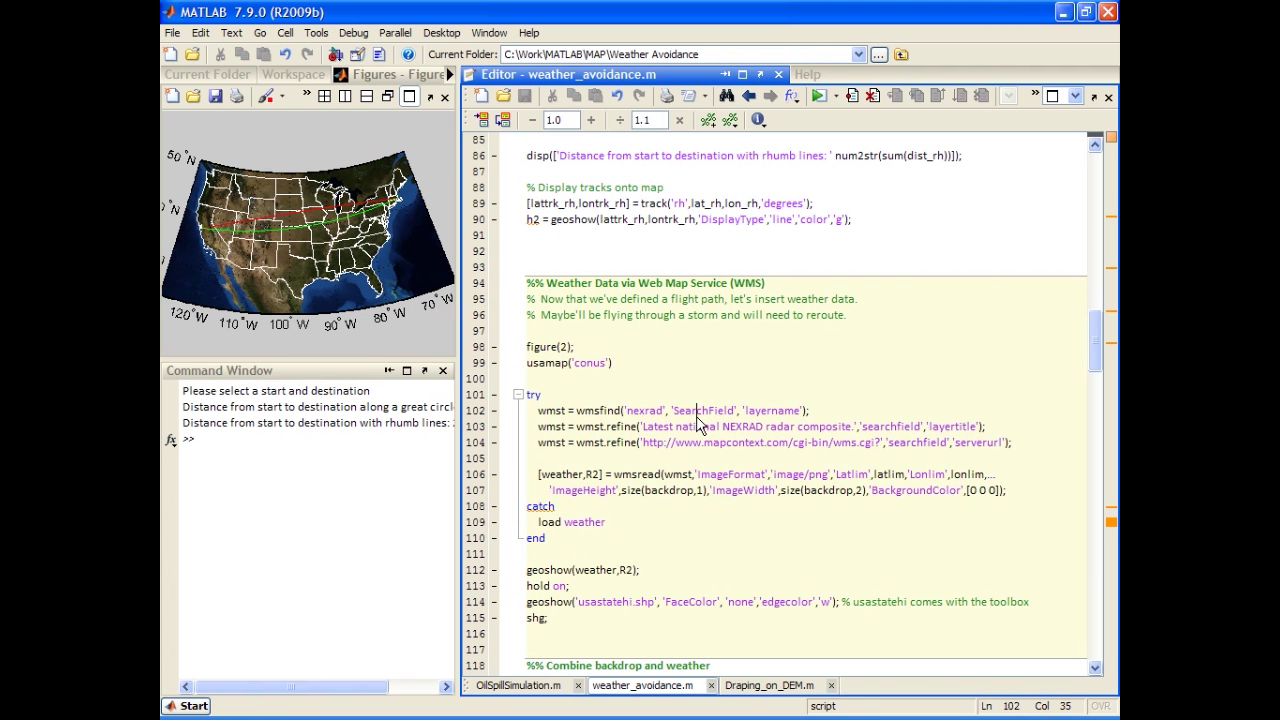
key("ctrl+Return")
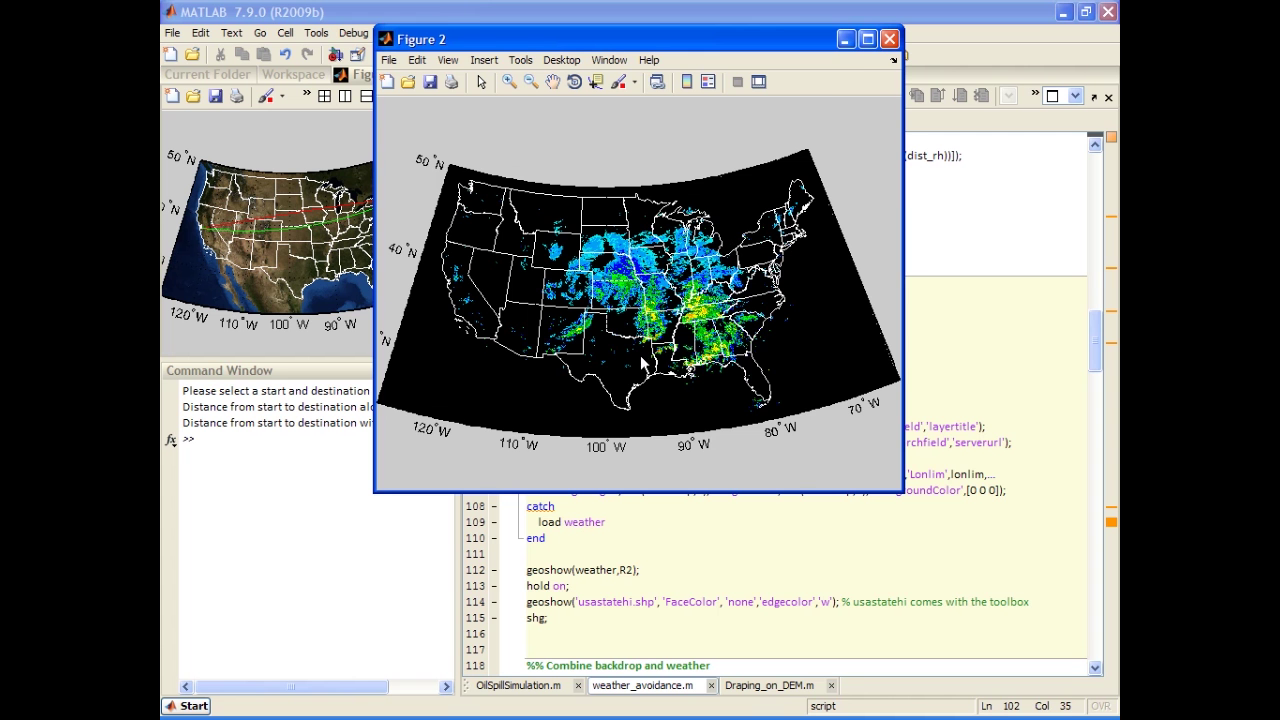
Step: Run the "Combine backdrop and weather" cell to show the radar data over the satellite backdrop in Figure 3
left_click(760, 548)
scroll(700, 565, "down", 4)
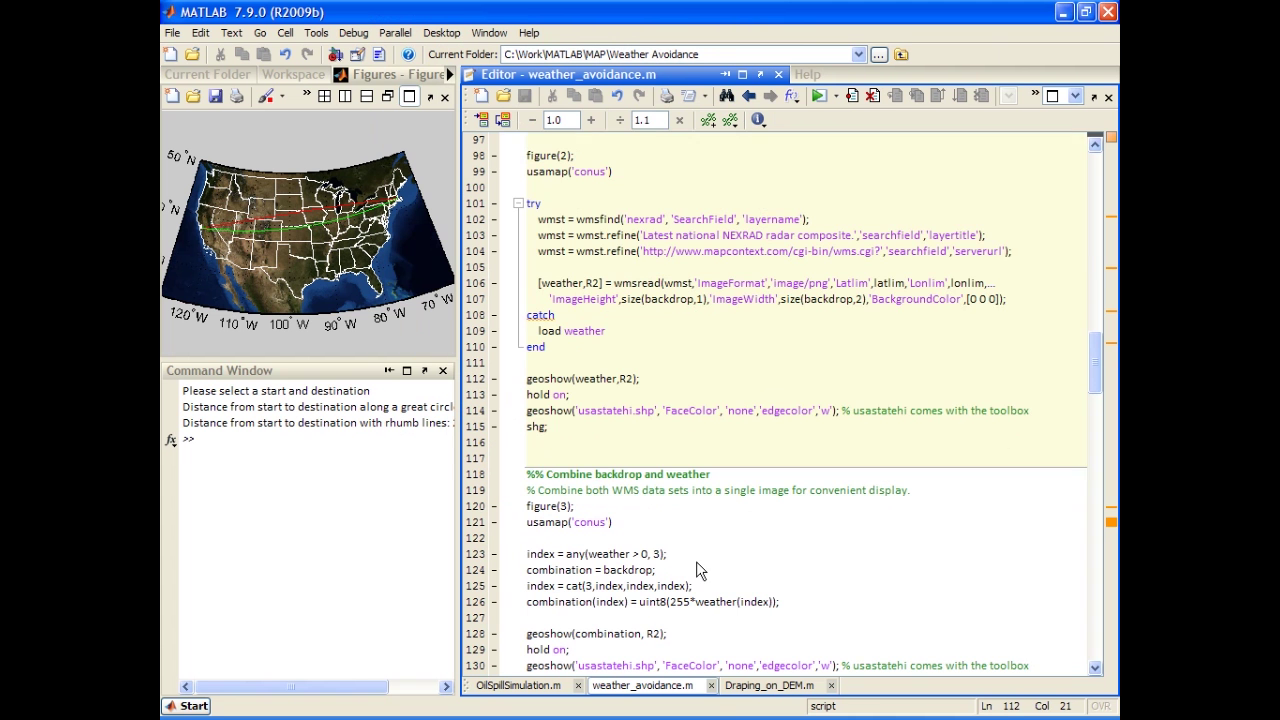
left_click(696, 561)
left_click(676, 582)
scroll(676, 580, "down", 2)
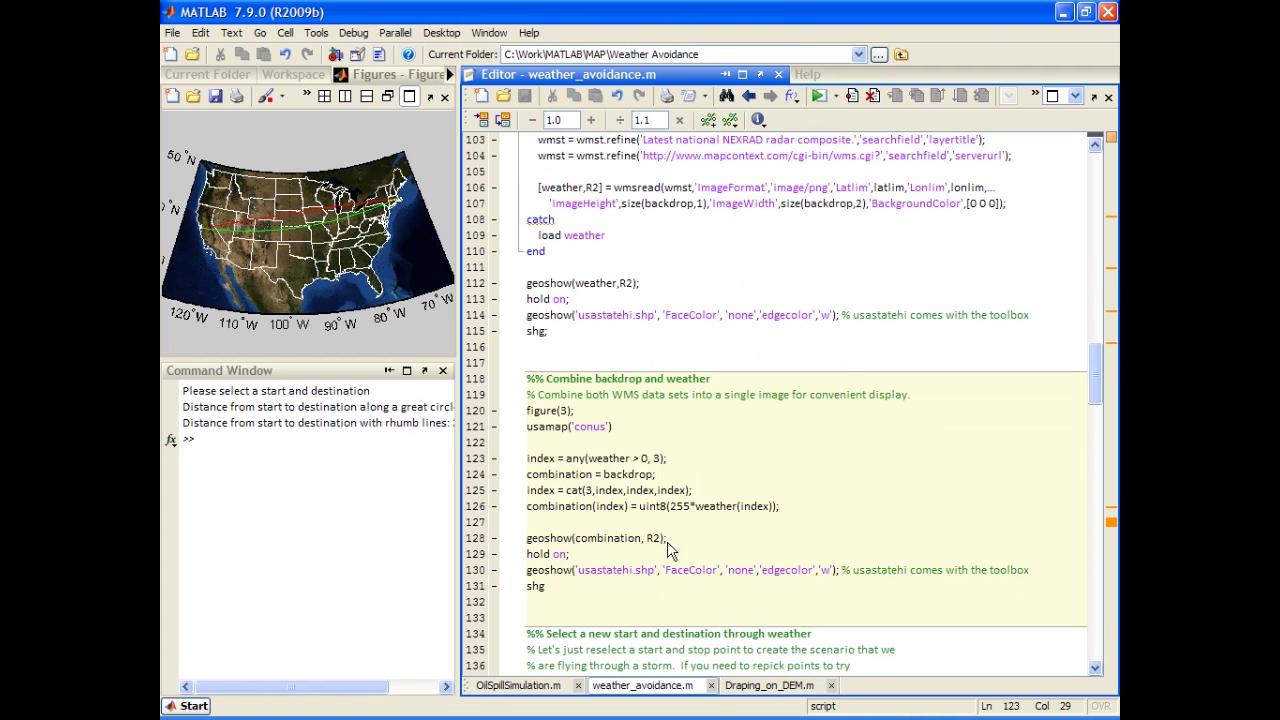
key("ctrl+Return")
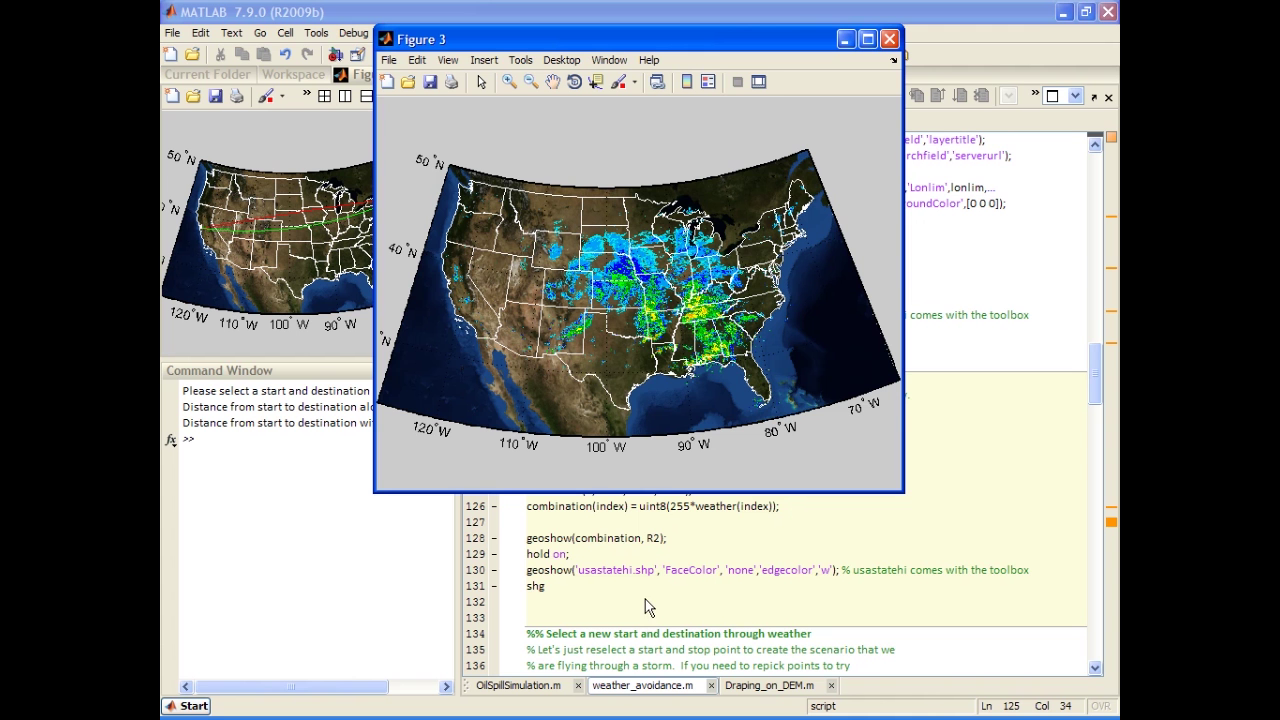
Step: Run the "Select a new start and destination through weather" cell, picking a start on the northern California coast and a destination near New York
left_click(792, 588)
scroll(720, 590, "down", 6)
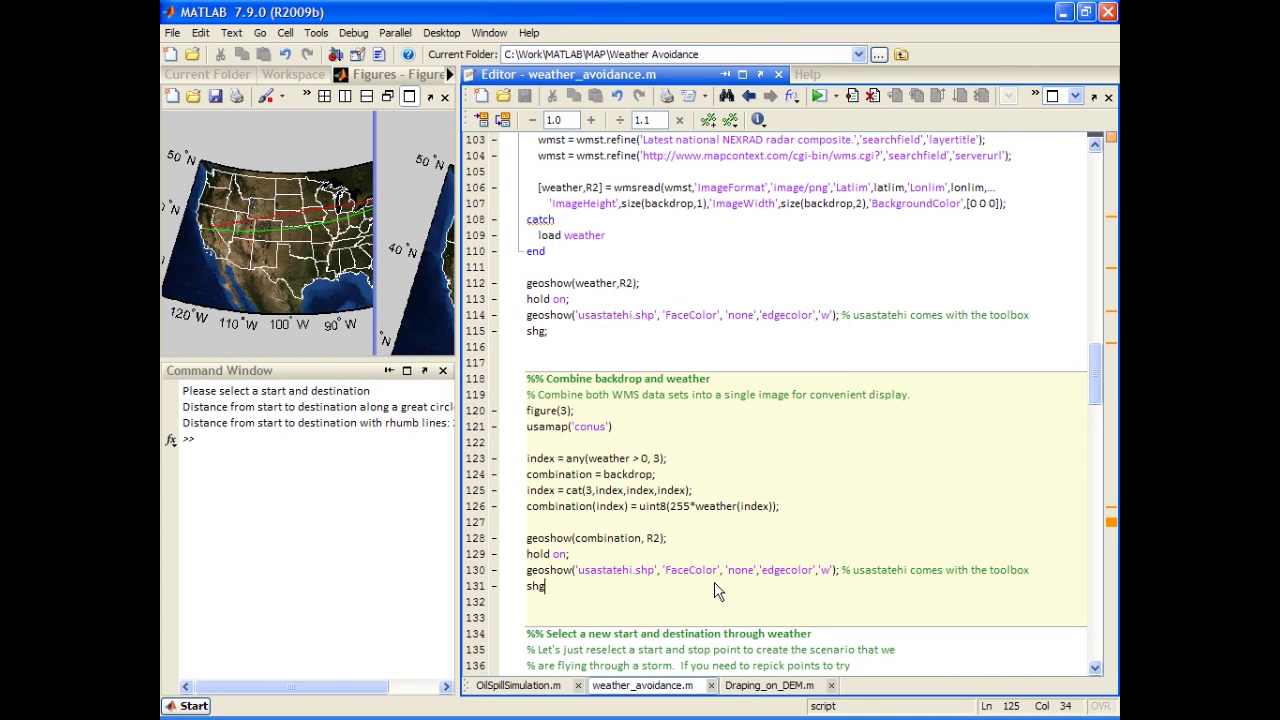
left_click(724, 474)
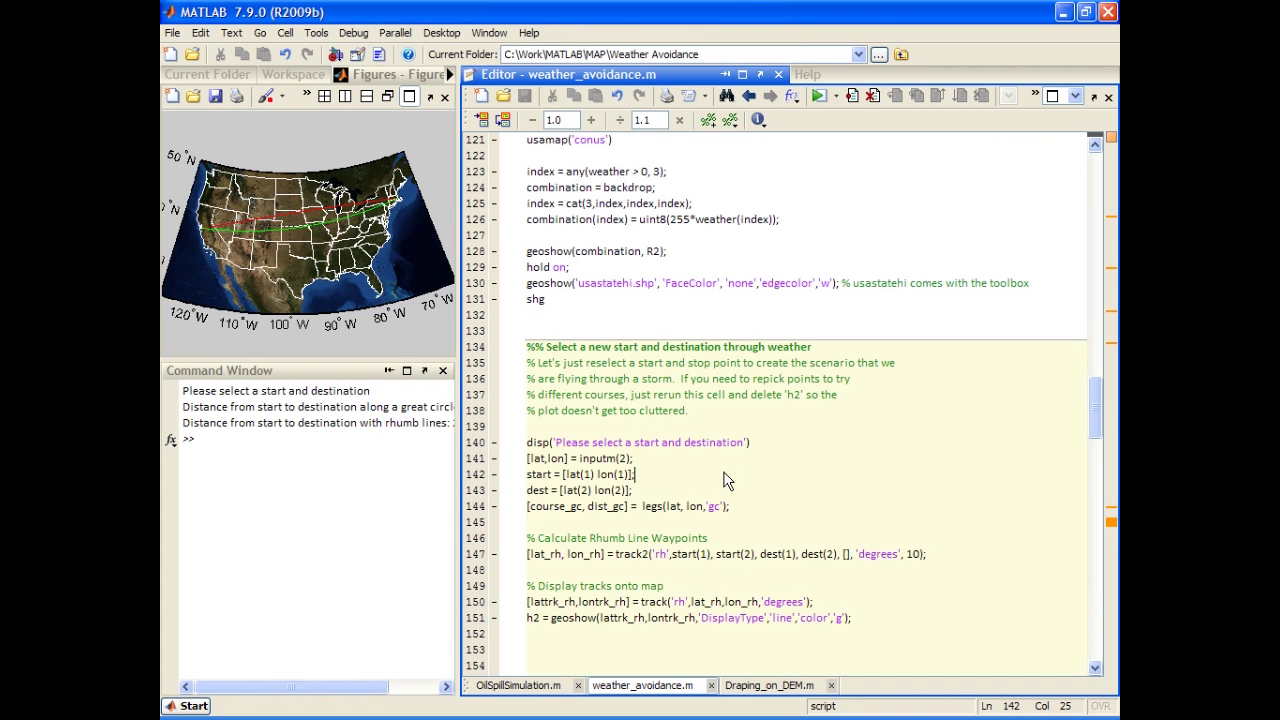
key("ctrl+Return")
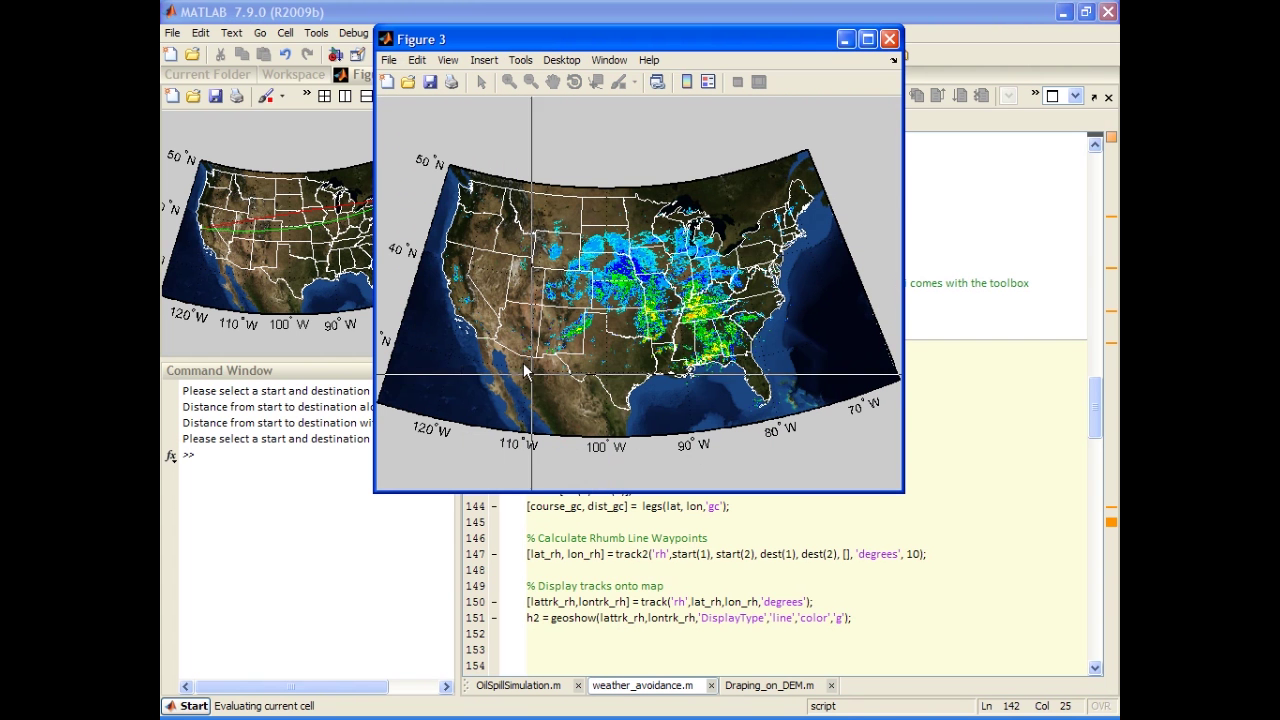
left_click(452, 290)
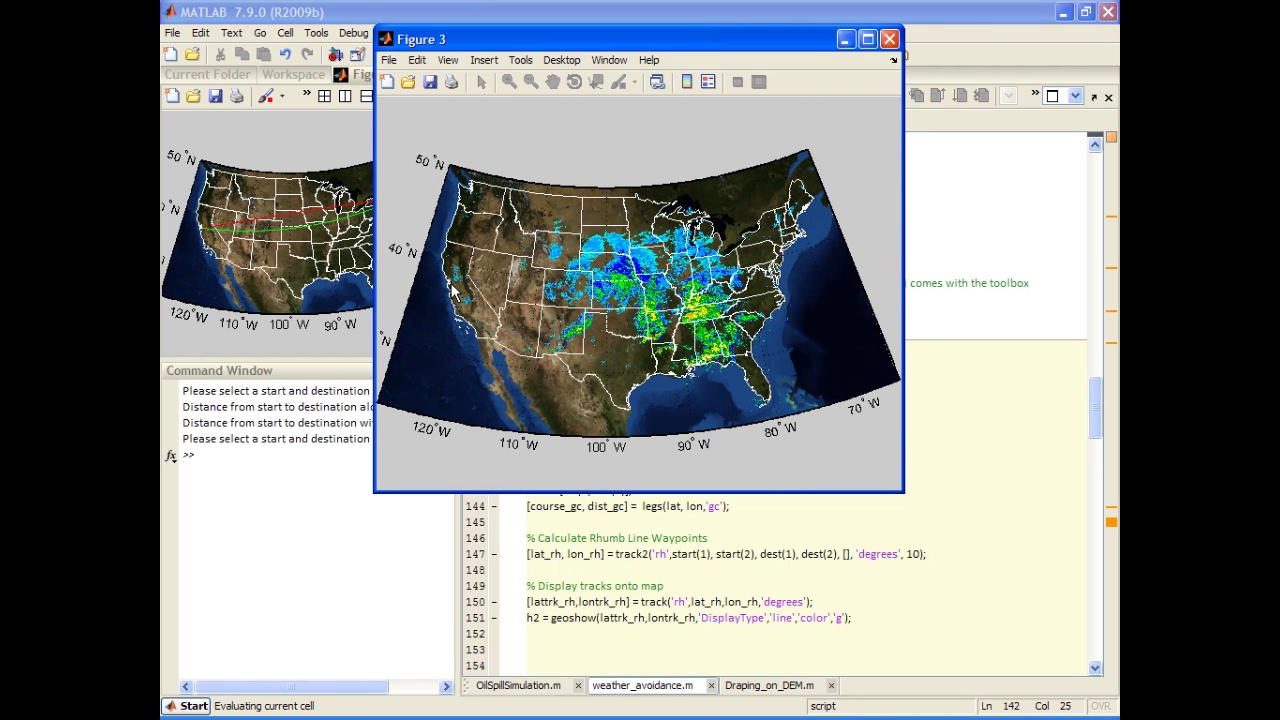
left_click(796, 240)
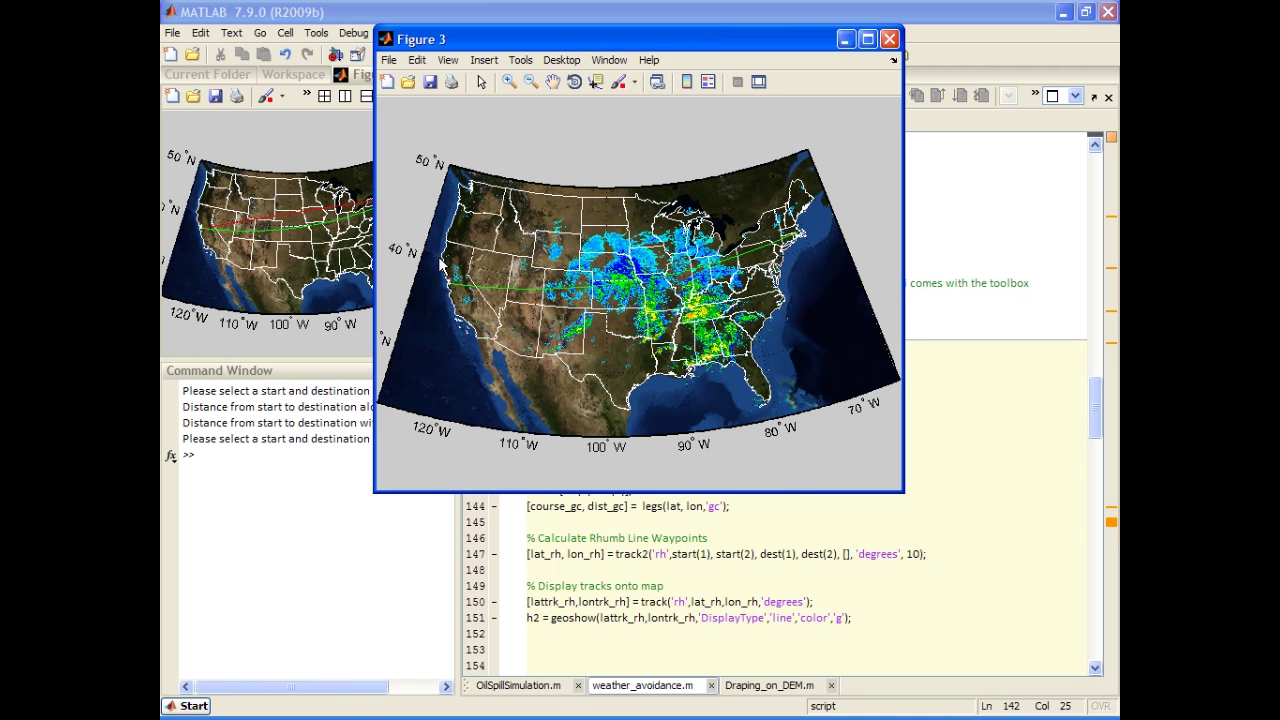
Step: Run the "Image Processing for the Weather Data" cell to show the thresholded rain image in Figure 4
left_click(784, 606)
scroll(730, 565, "down", 4)
left_click(711, 555)
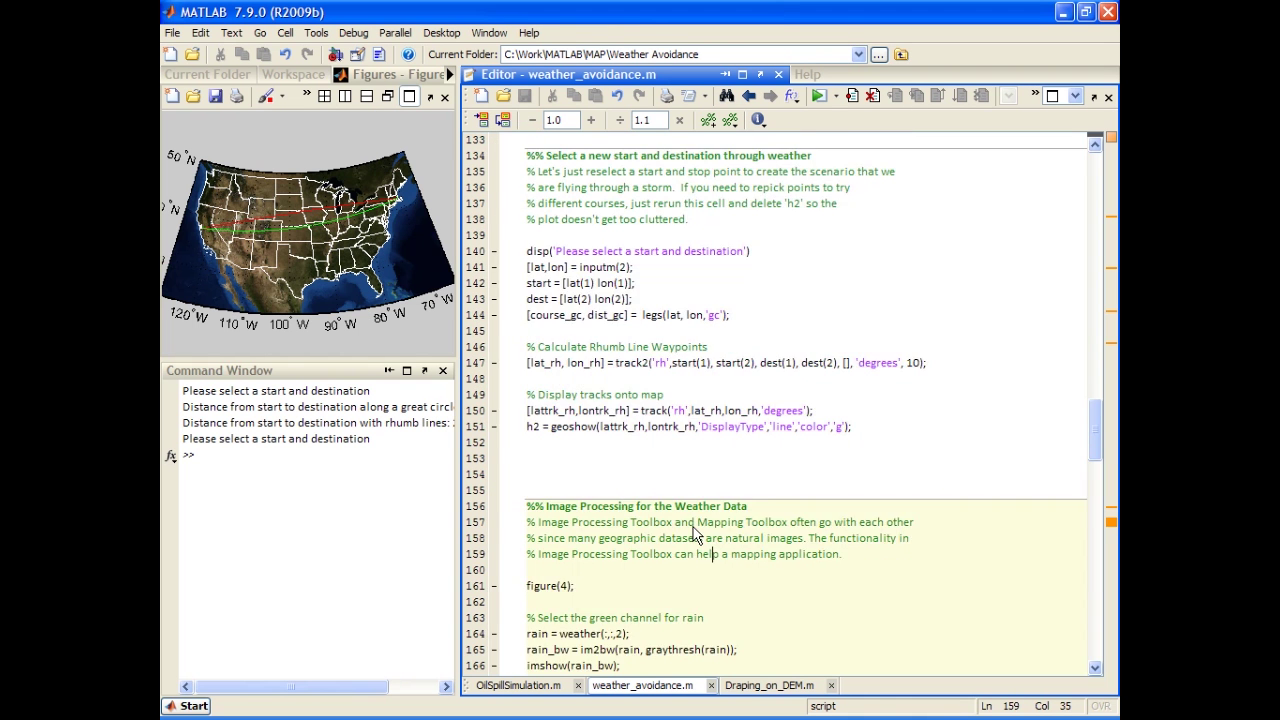
scroll(705, 550, "down", 2)
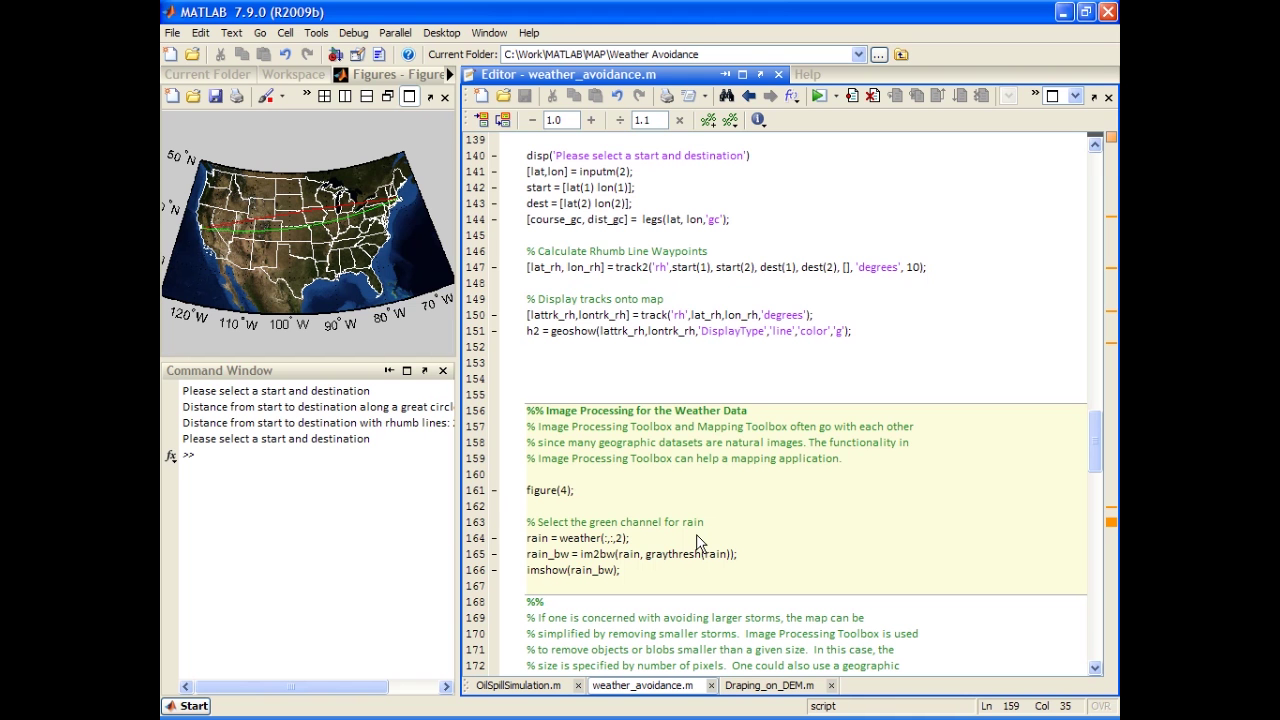
key("ctrl+Return")
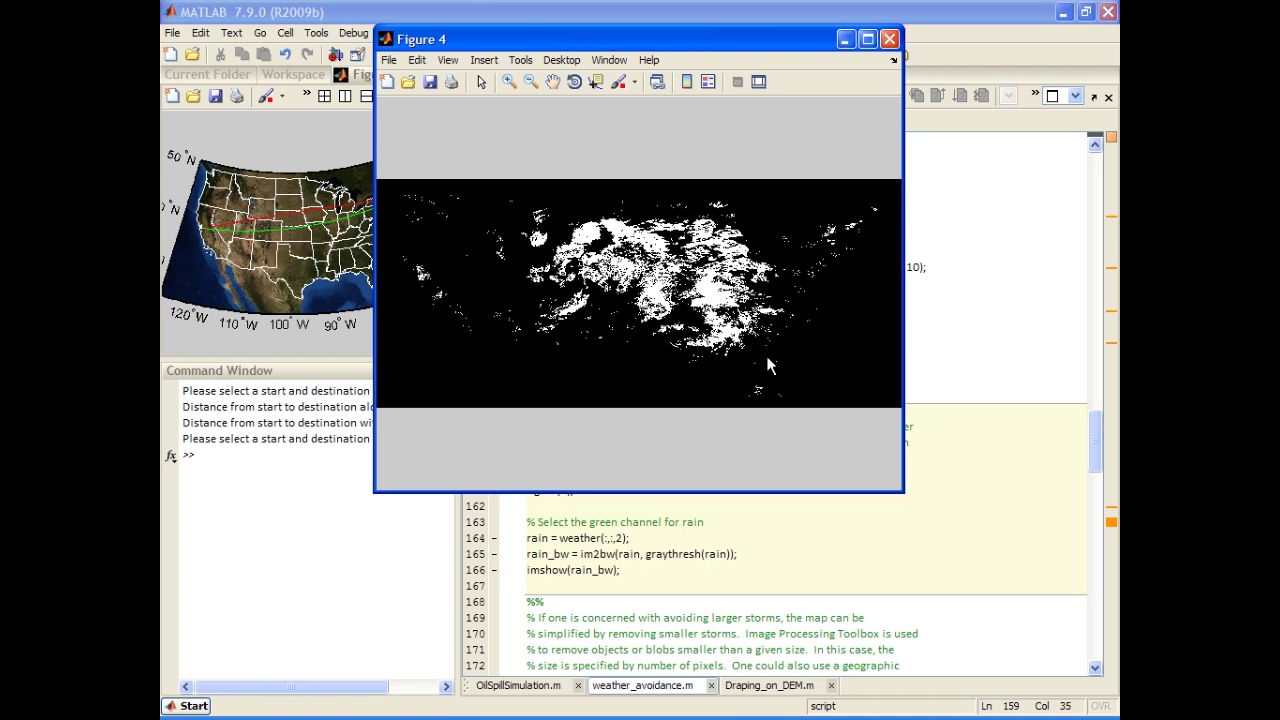
Step: Run the storm simplification cell that removes blobs under 25 pixels and dilates the rest with a disk of radius 1
left_click(750, 550)
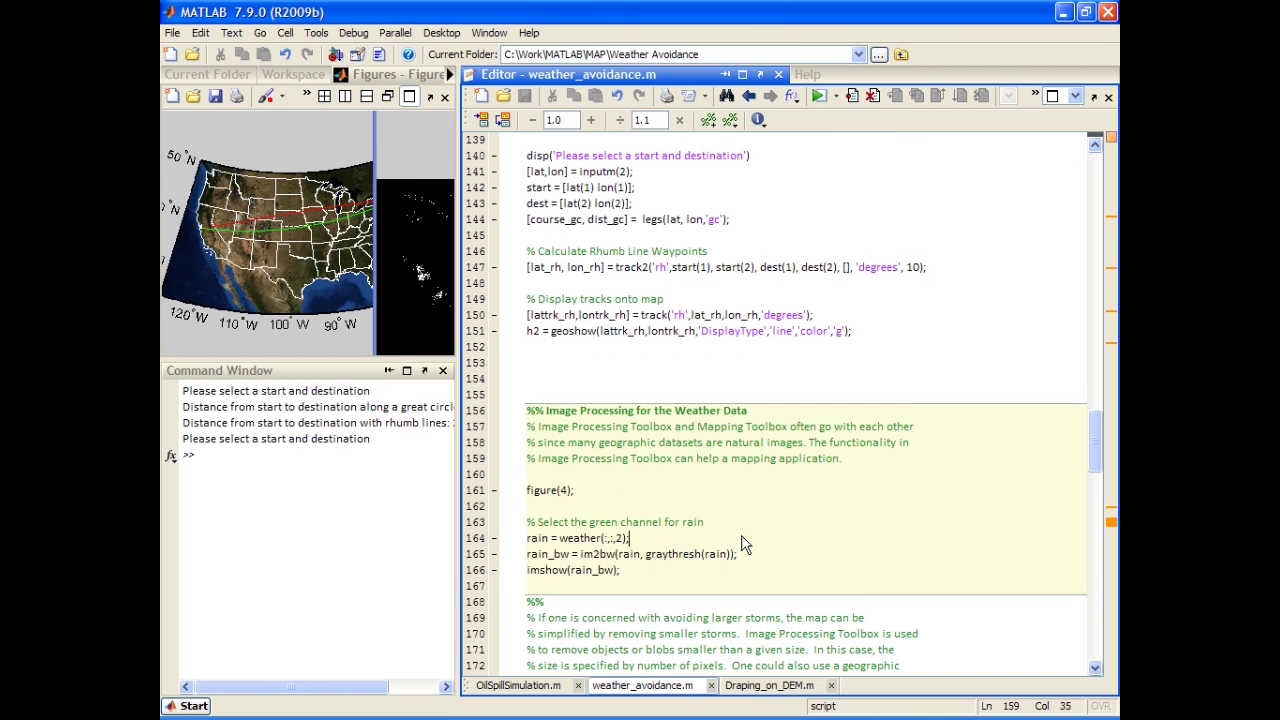
scroll(730, 525, "down", 5)
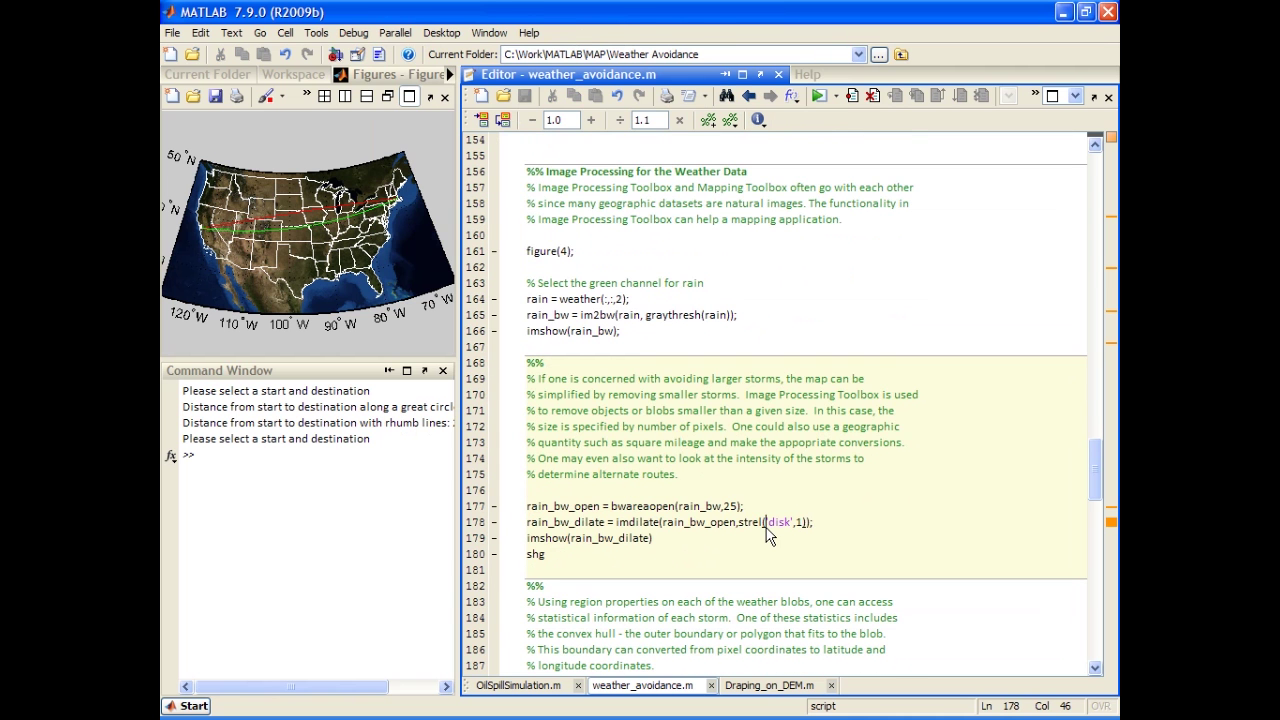
key("ctrl+Return")
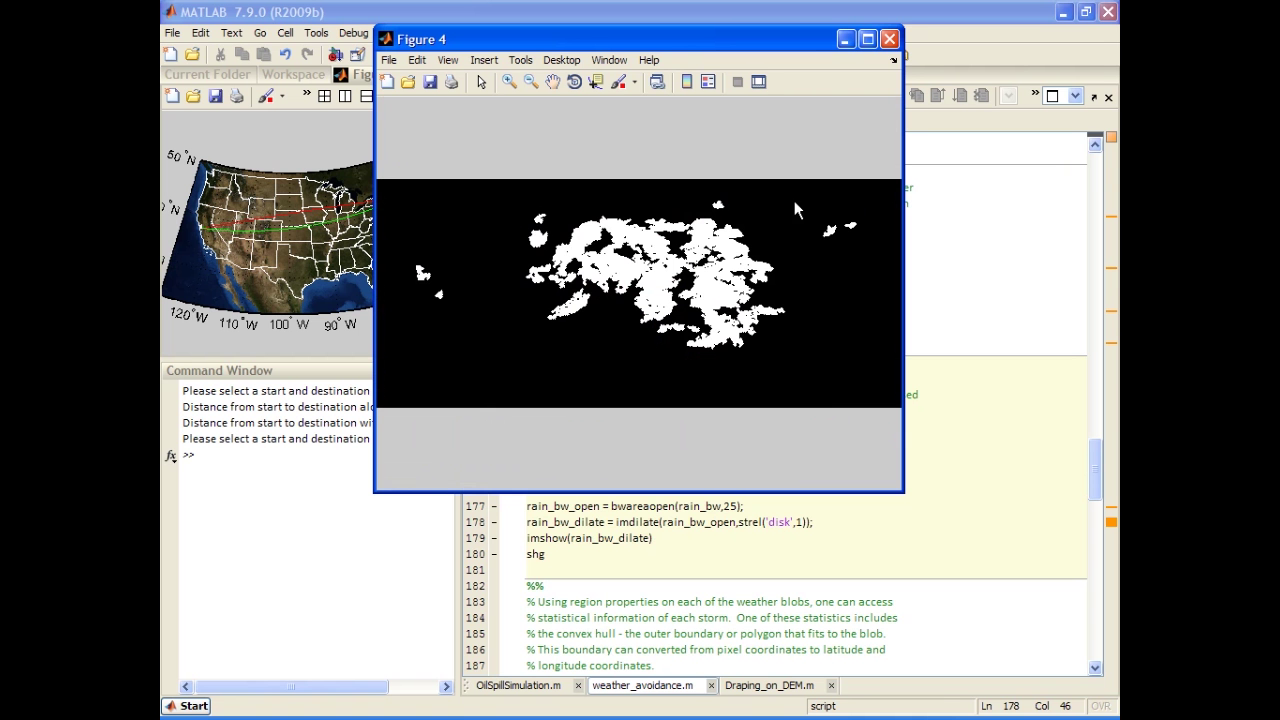
Step: Run the region properties cell to calculate storm areas and draw the 20 nautical mile no-fly zones in Figure 3
left_click(698, 541)
scroll(698, 541, "down", 9)
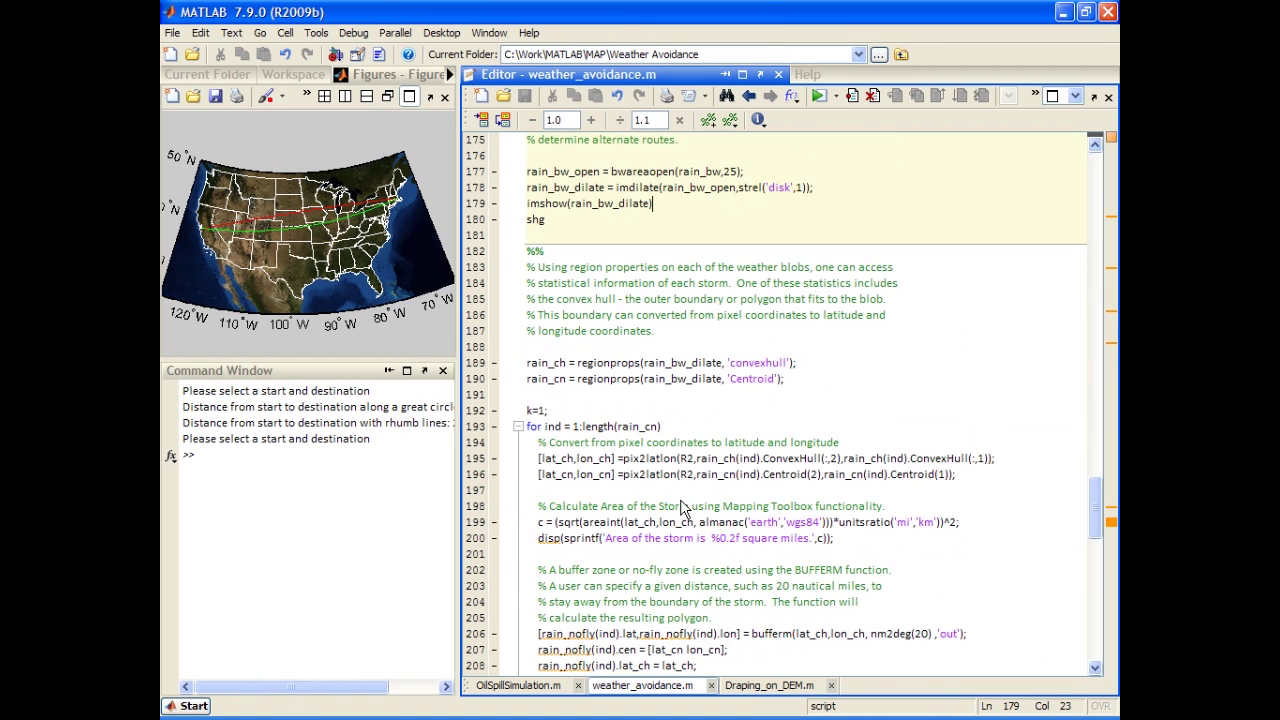
key("ctrl+Return")
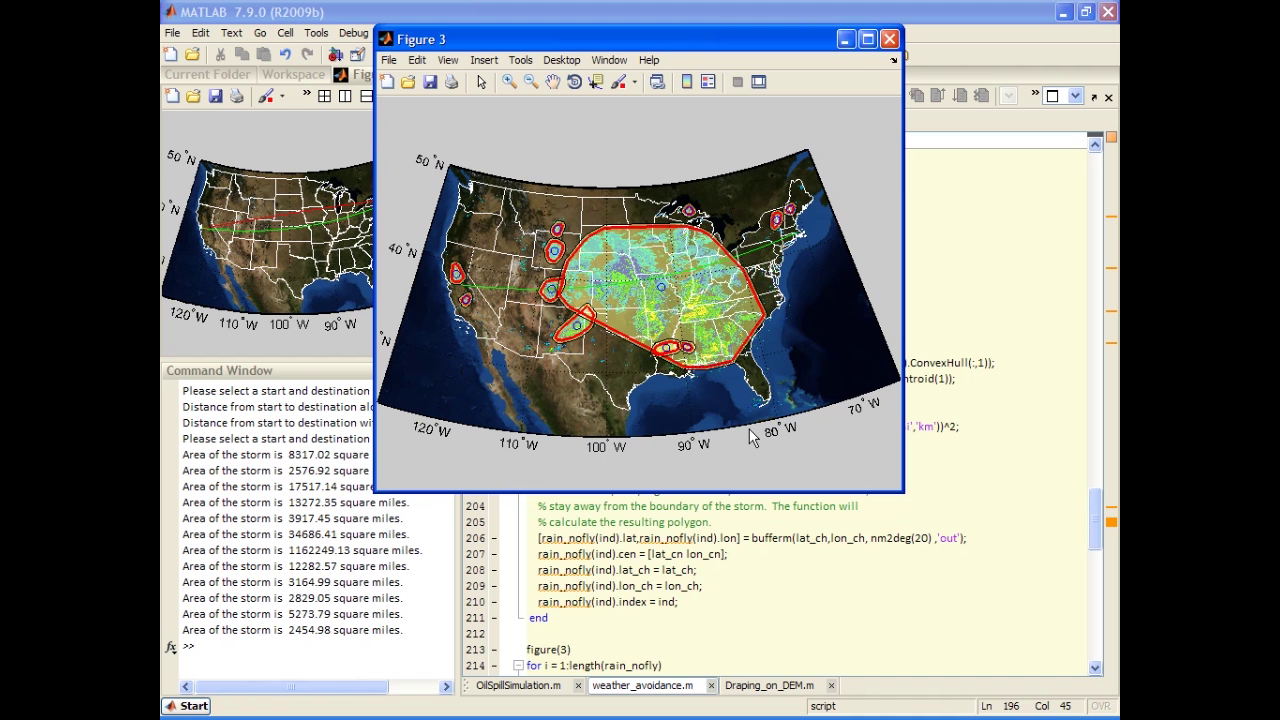
Step: Review the regionprops calls for the convex hull and centroid, and compare them with the storm outlines in Figure 3
left_click(757, 572)
scroll(640, 410, "up", 1)
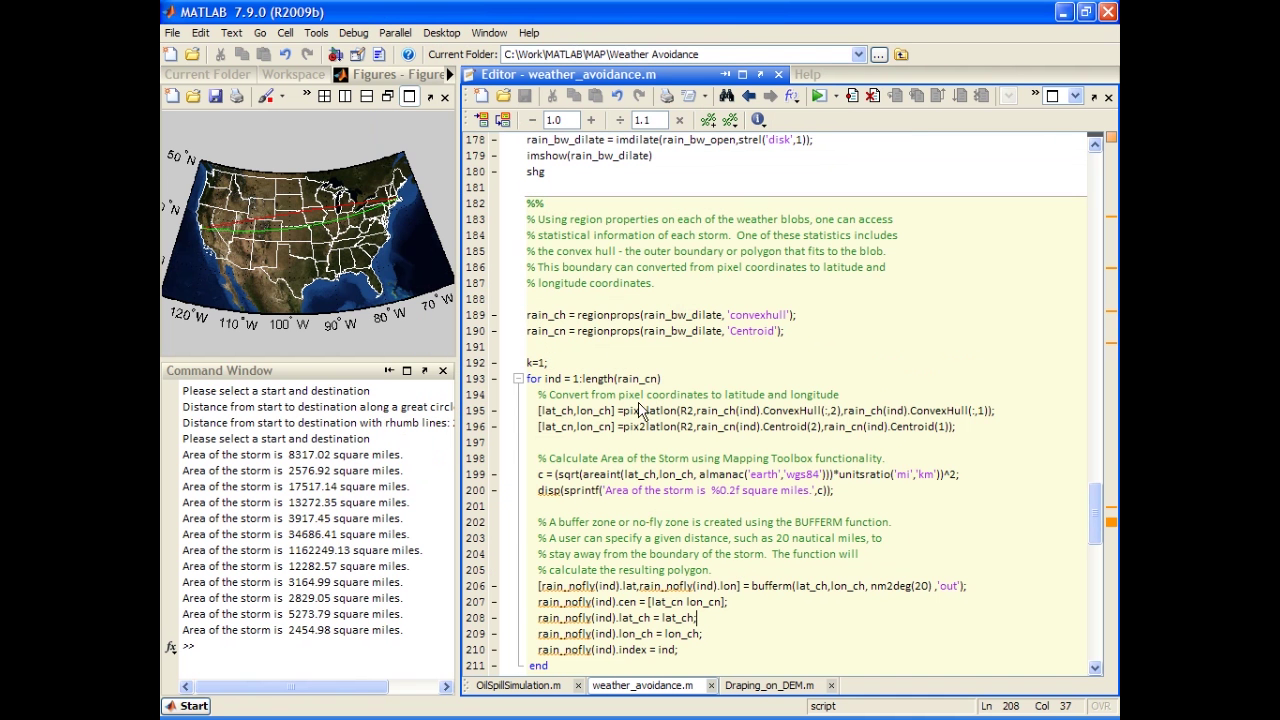
double_click(604, 316)
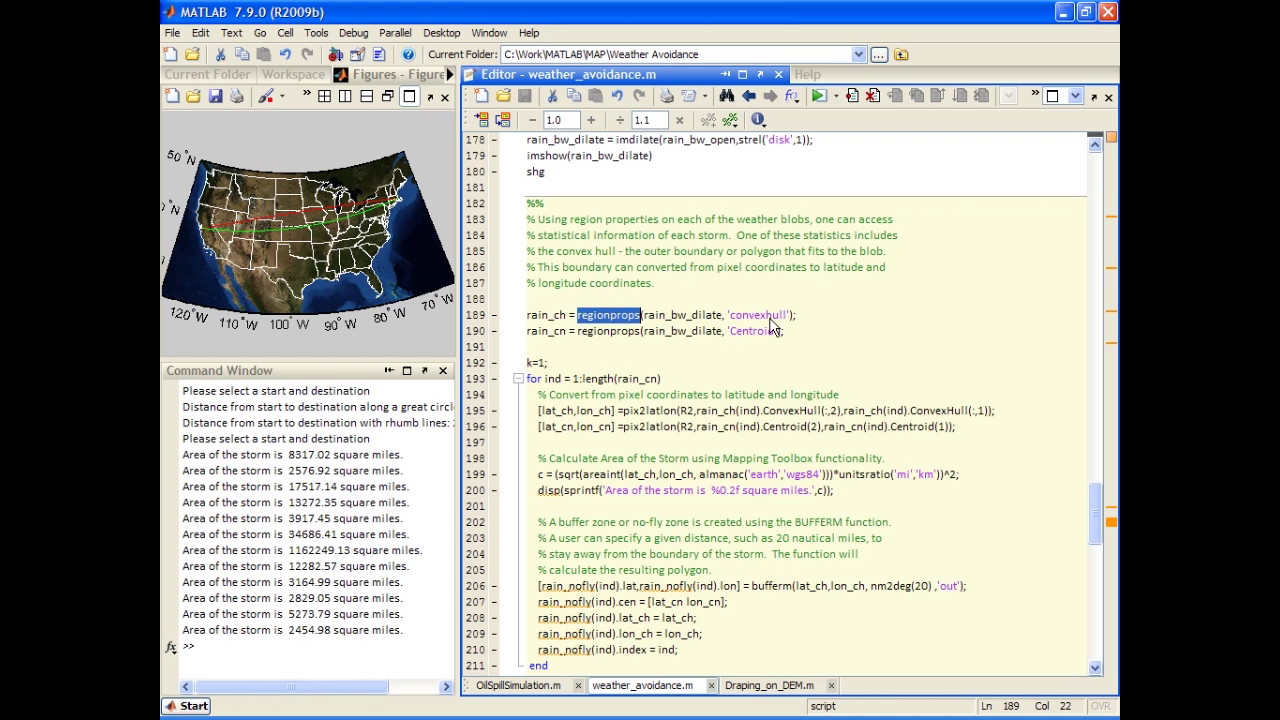
double_click(758, 315)
double_click(751, 331)
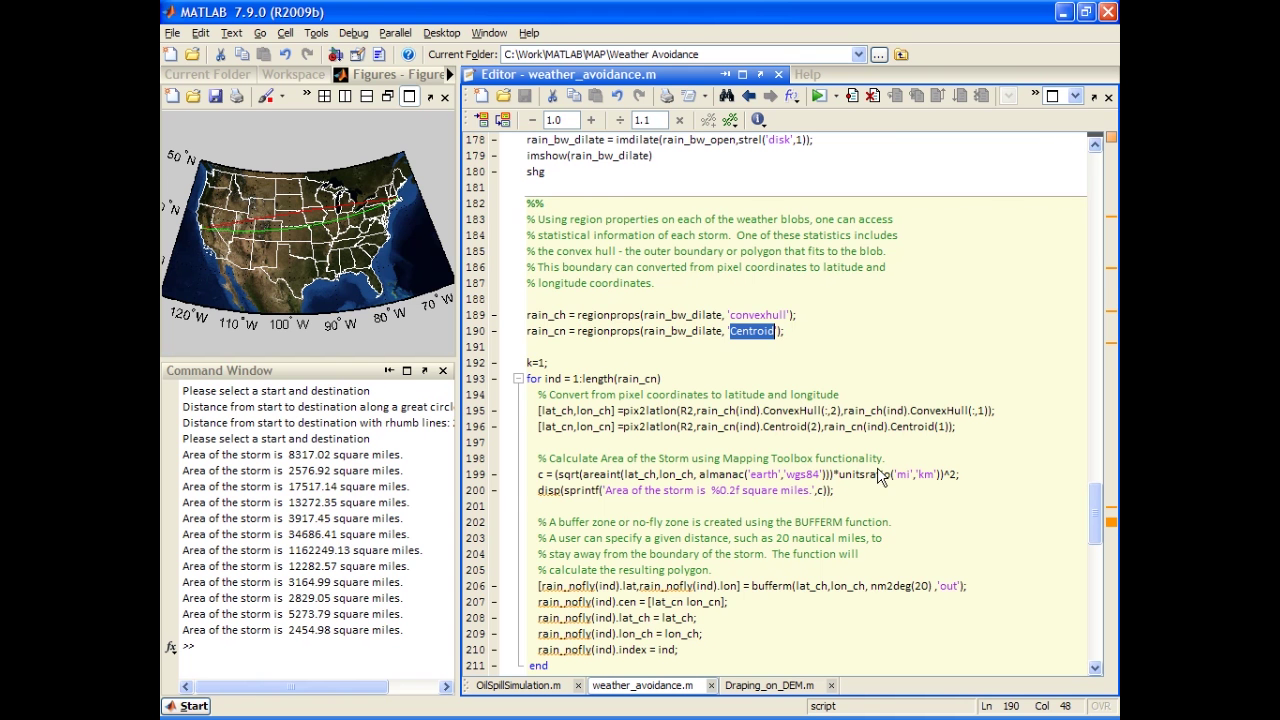
key("alt+Tab")
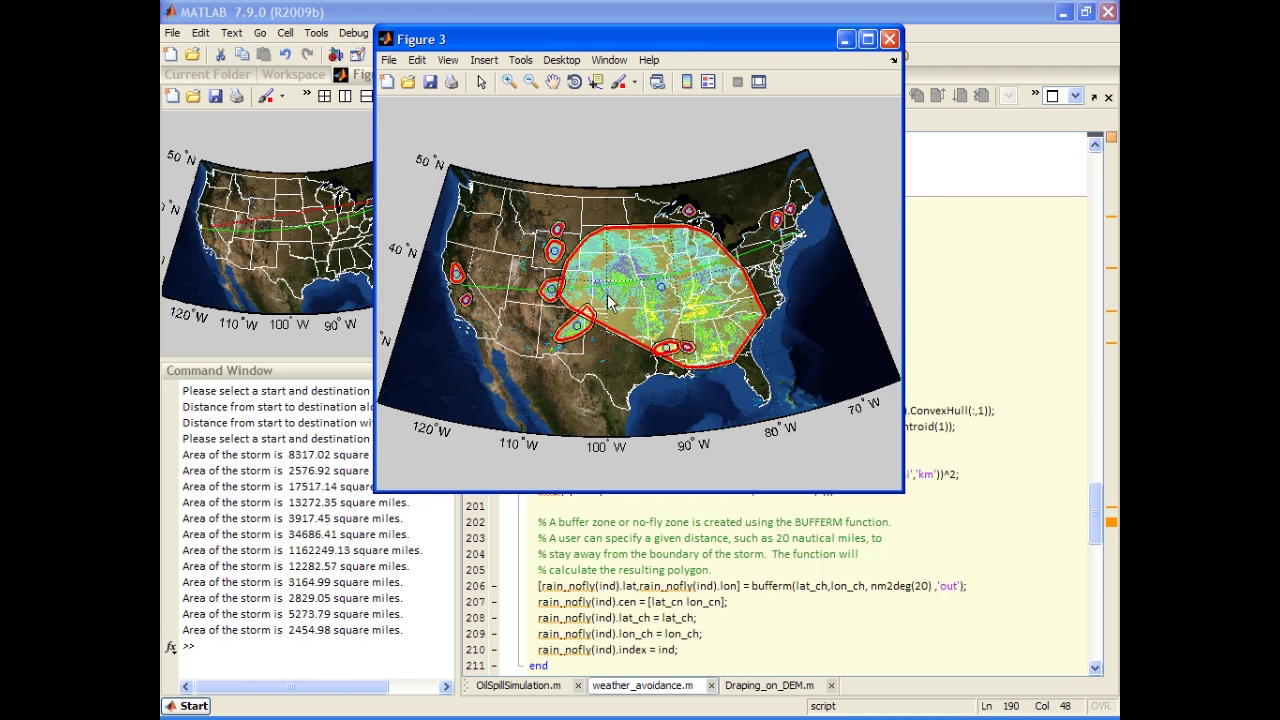
Step: Run the "Building combinations of flight paths" cell to plot the createFlightPath alternatives on the Figure 3 map
left_click(668, 576)
scroll(660, 570, "down", 12)
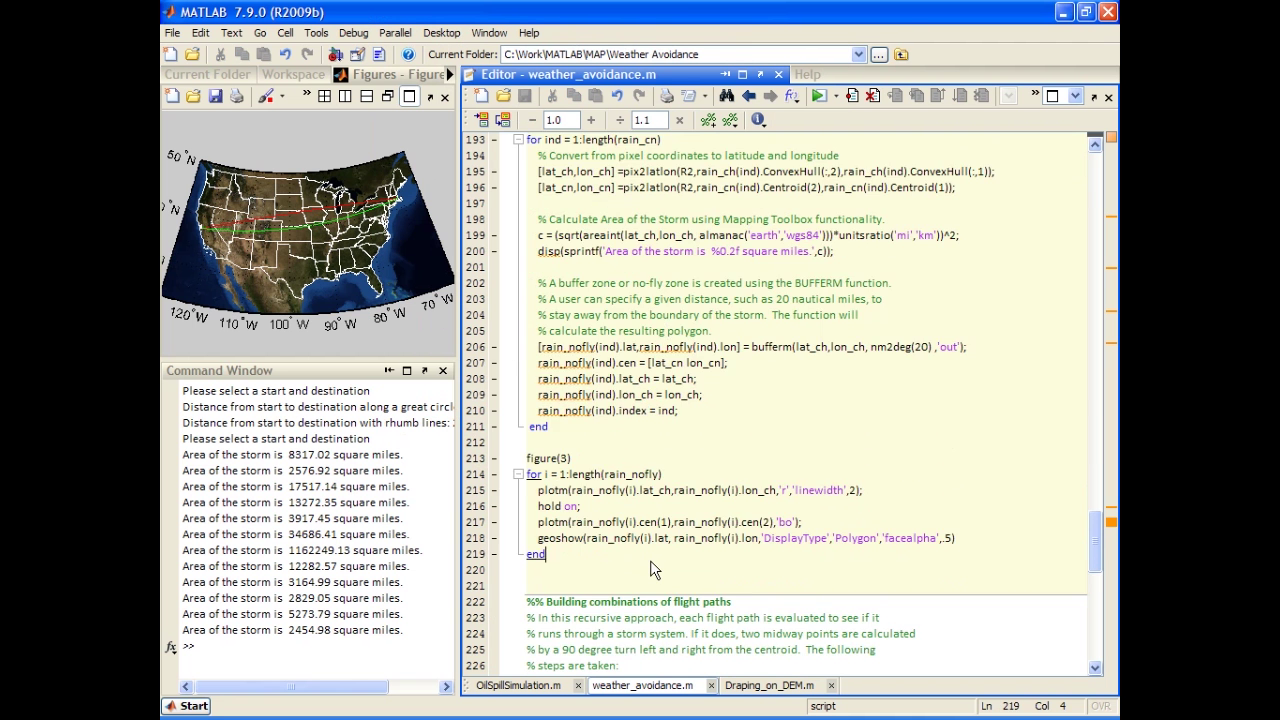
left_click(662, 545)
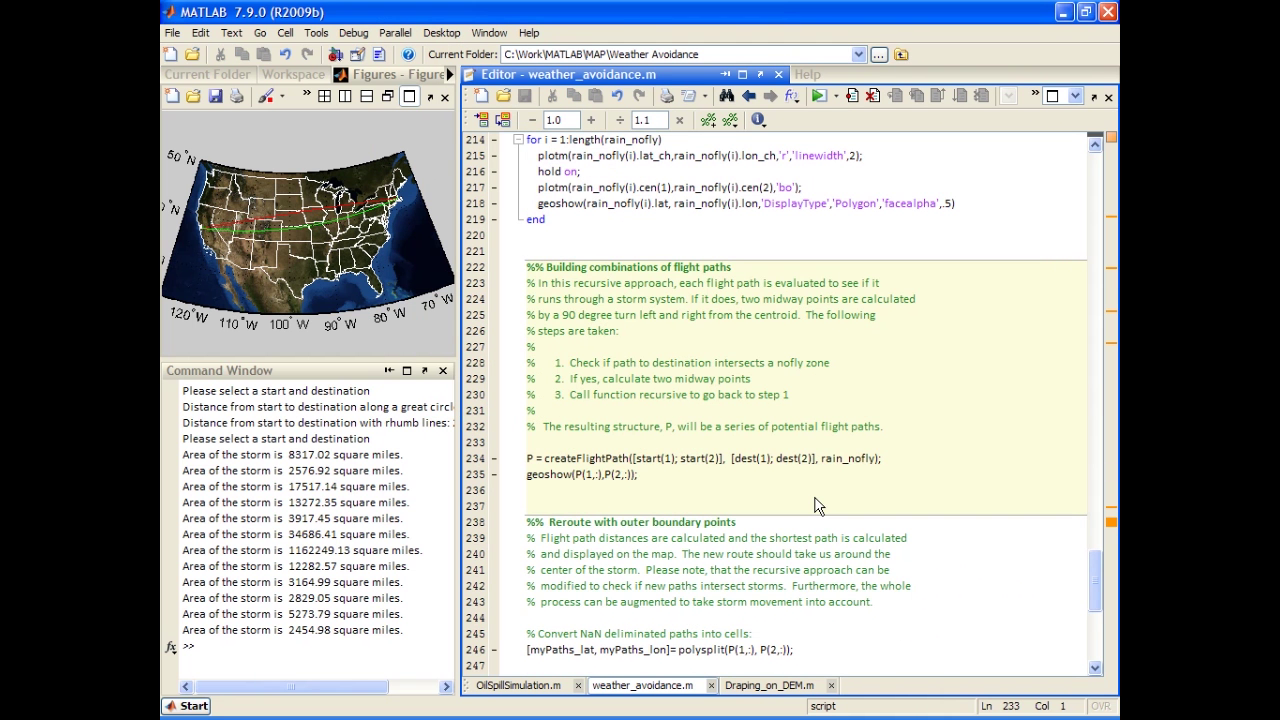
key("ctrl+Return")
double_click(590, 458)
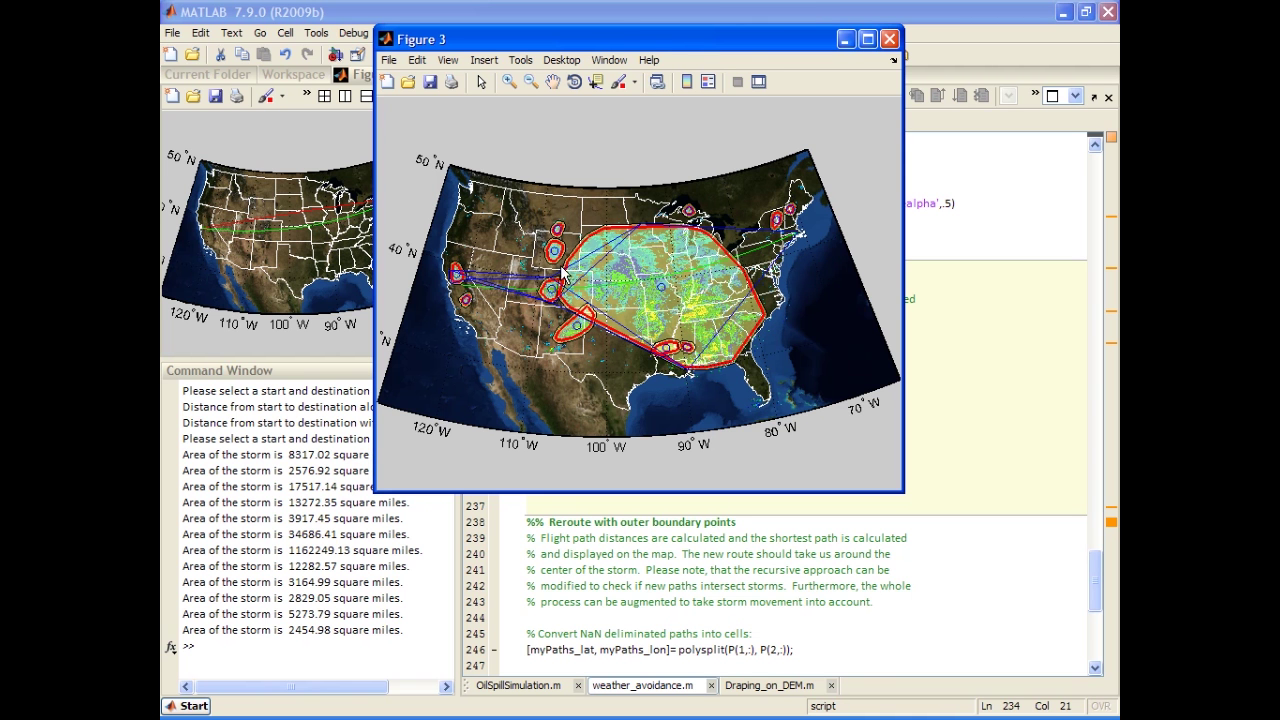
Step: Run the "Reroute with outer boundary points" cell to find the shortest alternative course and map it in Figure 5
left_click(748, 564)
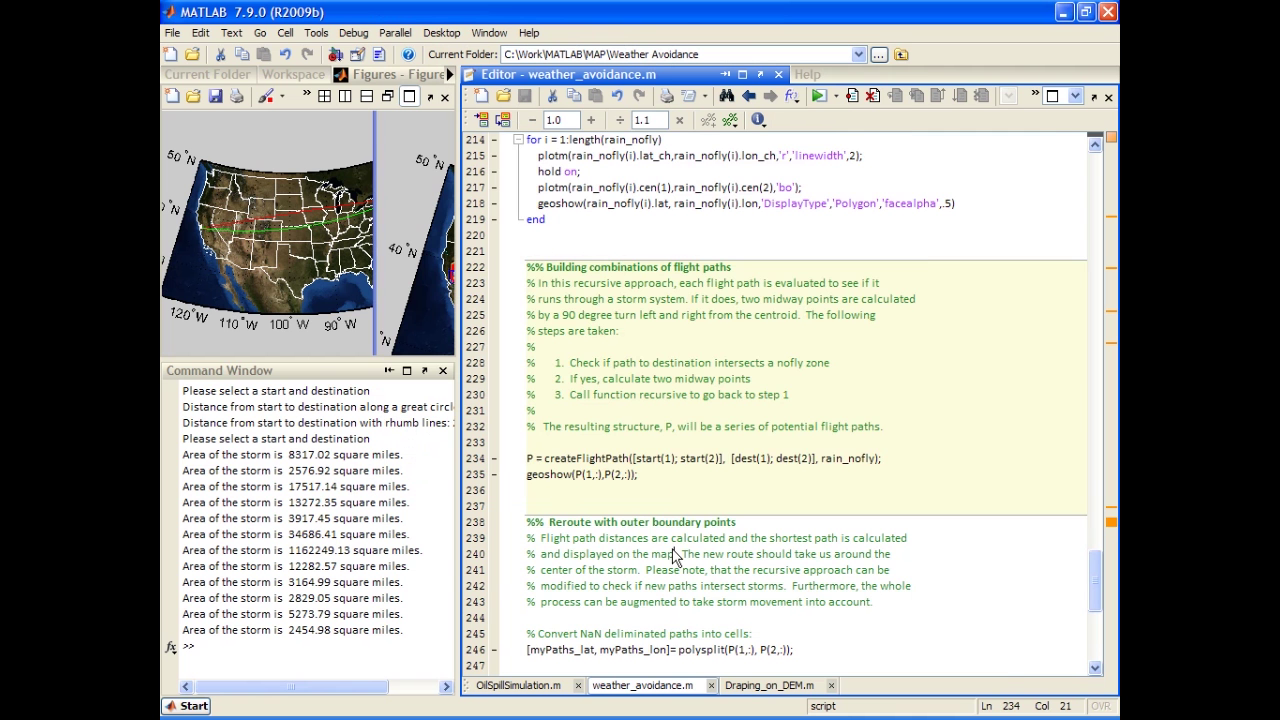
scroll(660, 430, "down", 7)
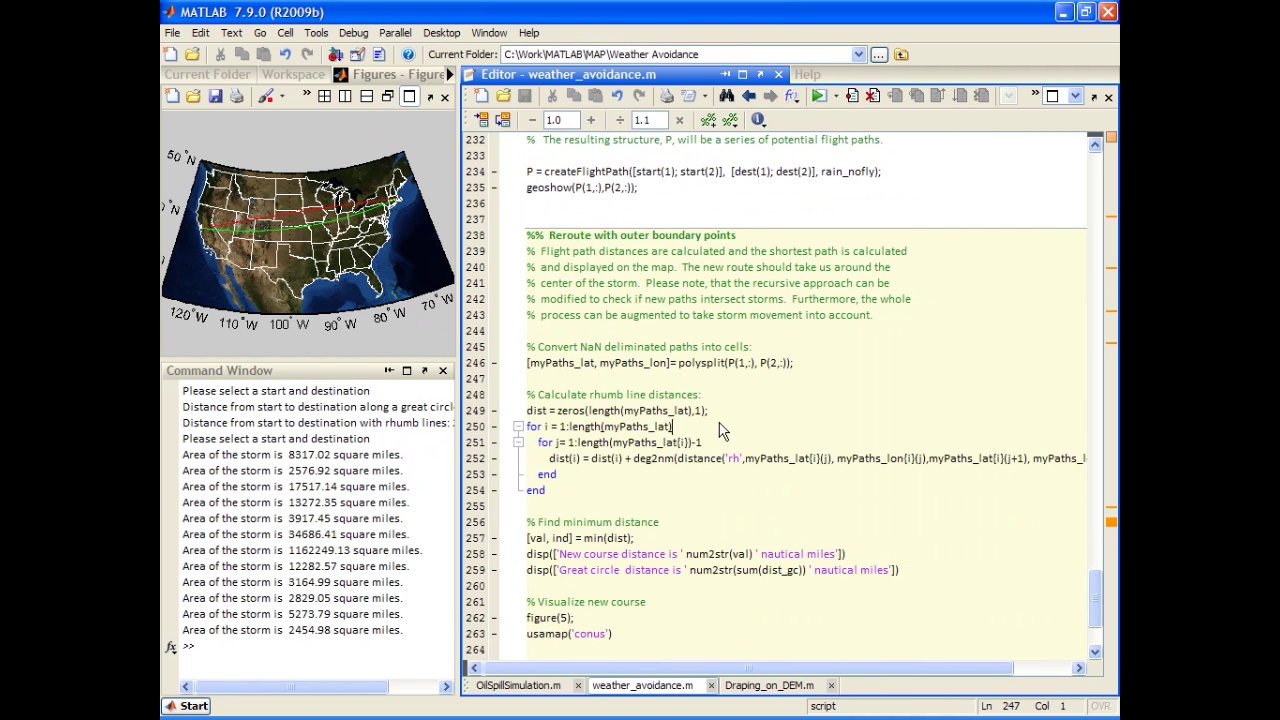
left_click(724, 428)
scroll(725, 428, "down", 1)
key("ctrl+Return")
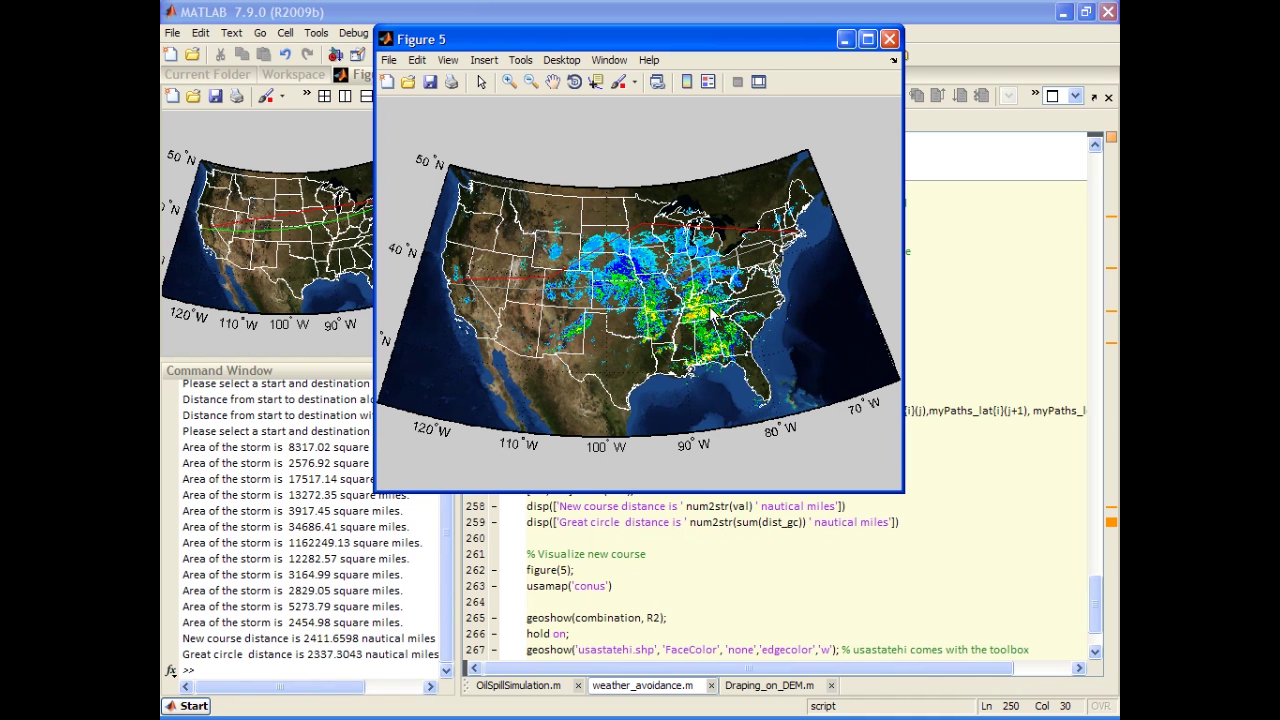
Step: Enlarge the Command Window to compare the new course distance with the great circle distance, and restore the desktop layout
left_click(362, 626)
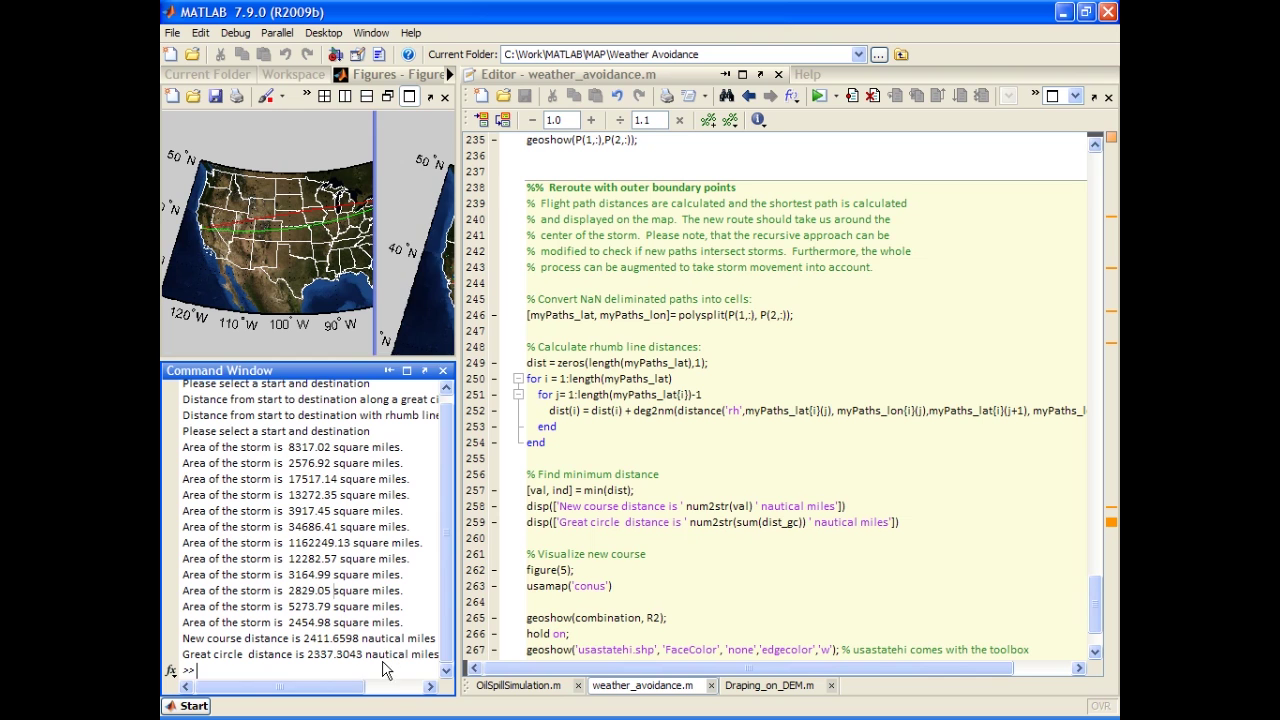
double_click(350, 370)
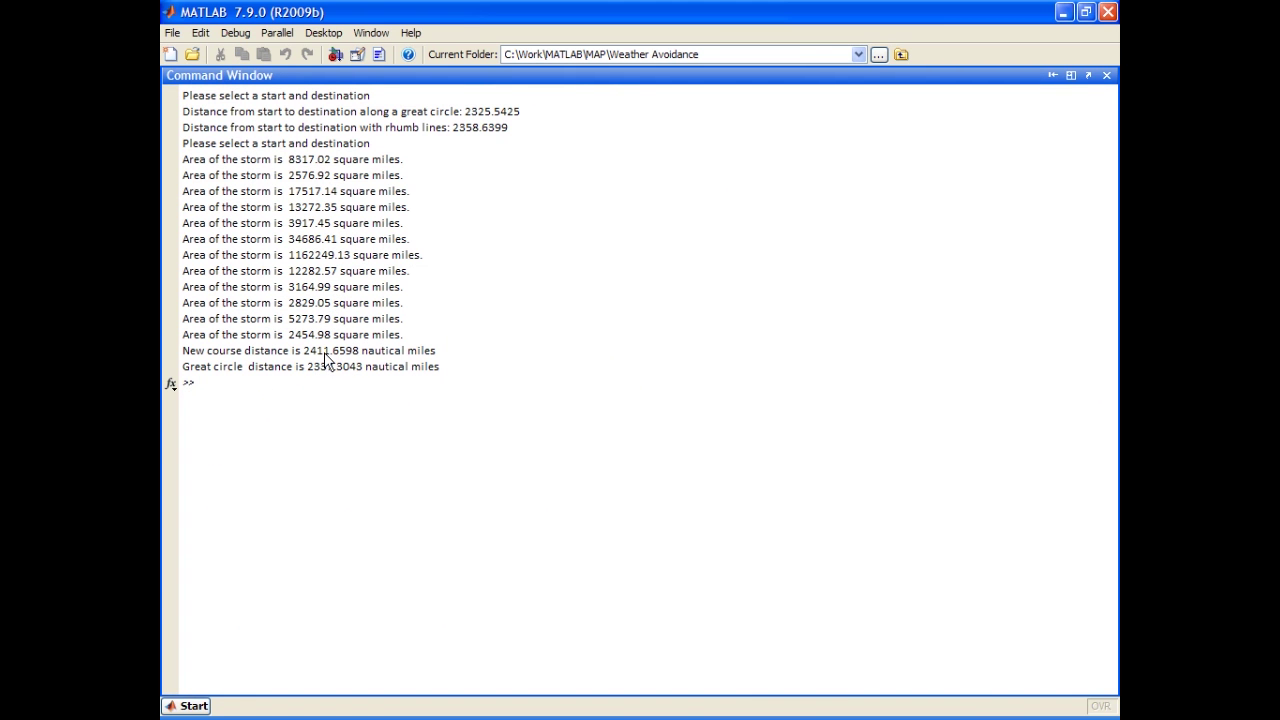
double_click(432, 78)
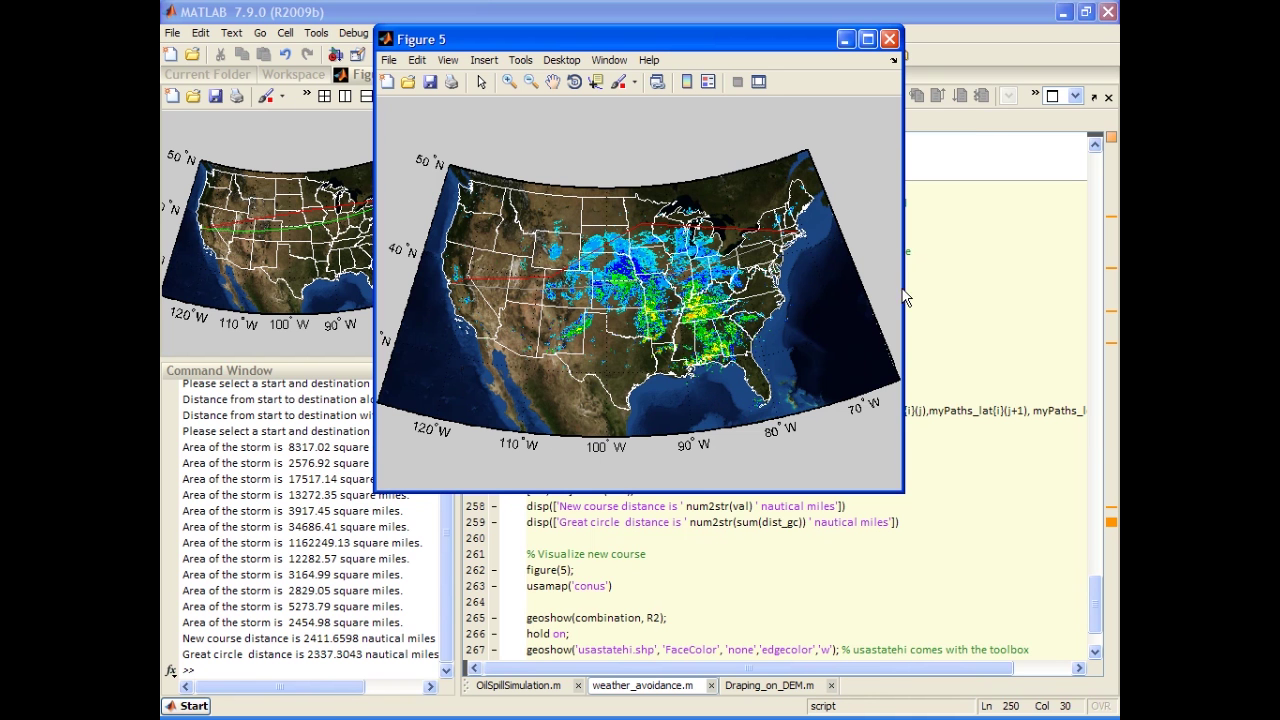
Step: Close Figure 5 and all remaining figures, and clear the workspace variables from the command line
left_click(889, 40)
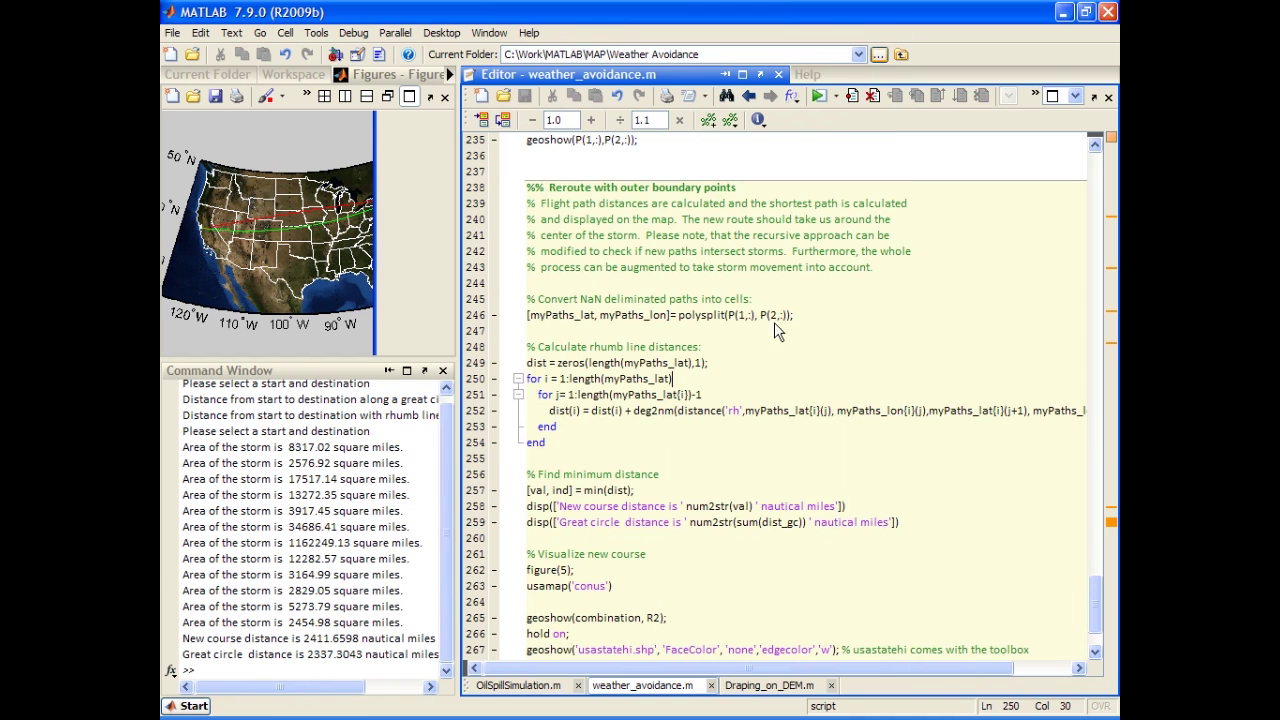
left_click(312, 596)
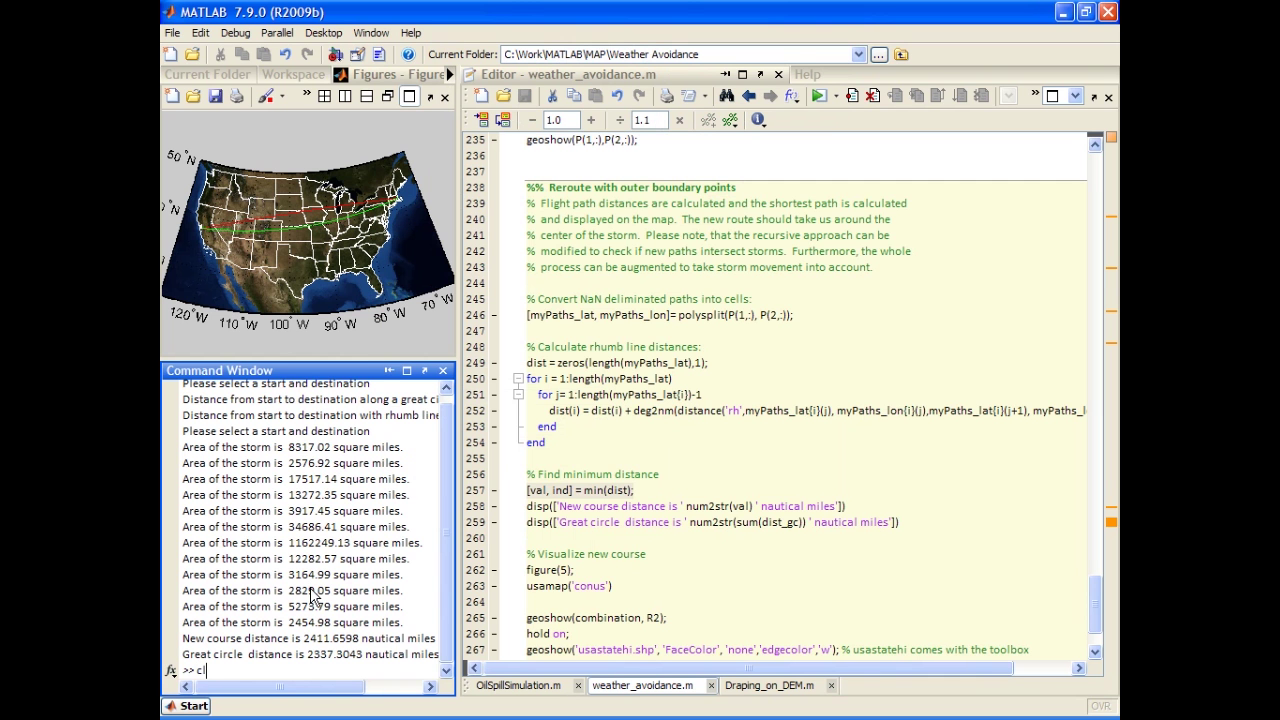
type("clear")
key("Return")
type("close ")
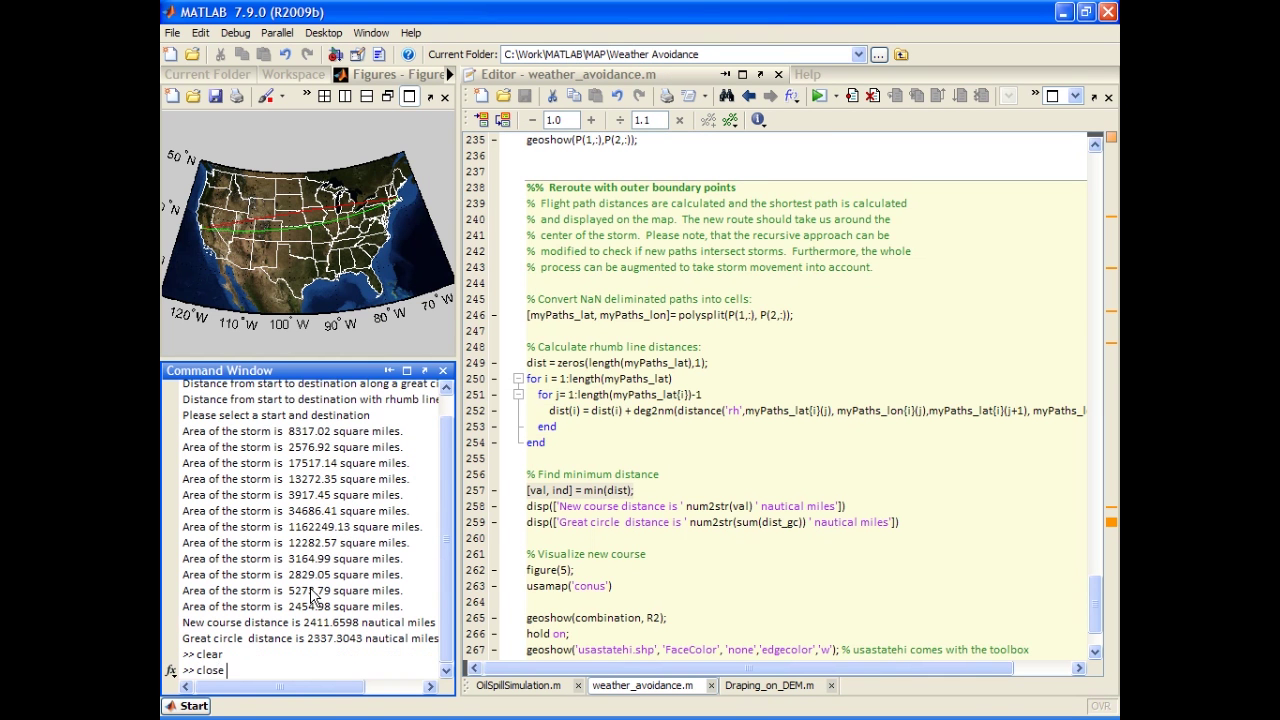
type("all")
key("Return")
Step: Switch to the PowerPoint slide show and advance from the weather avoidance slide to "Demo: Terrain Analysis"
left_click(623, 493)
key("alt+Tab")
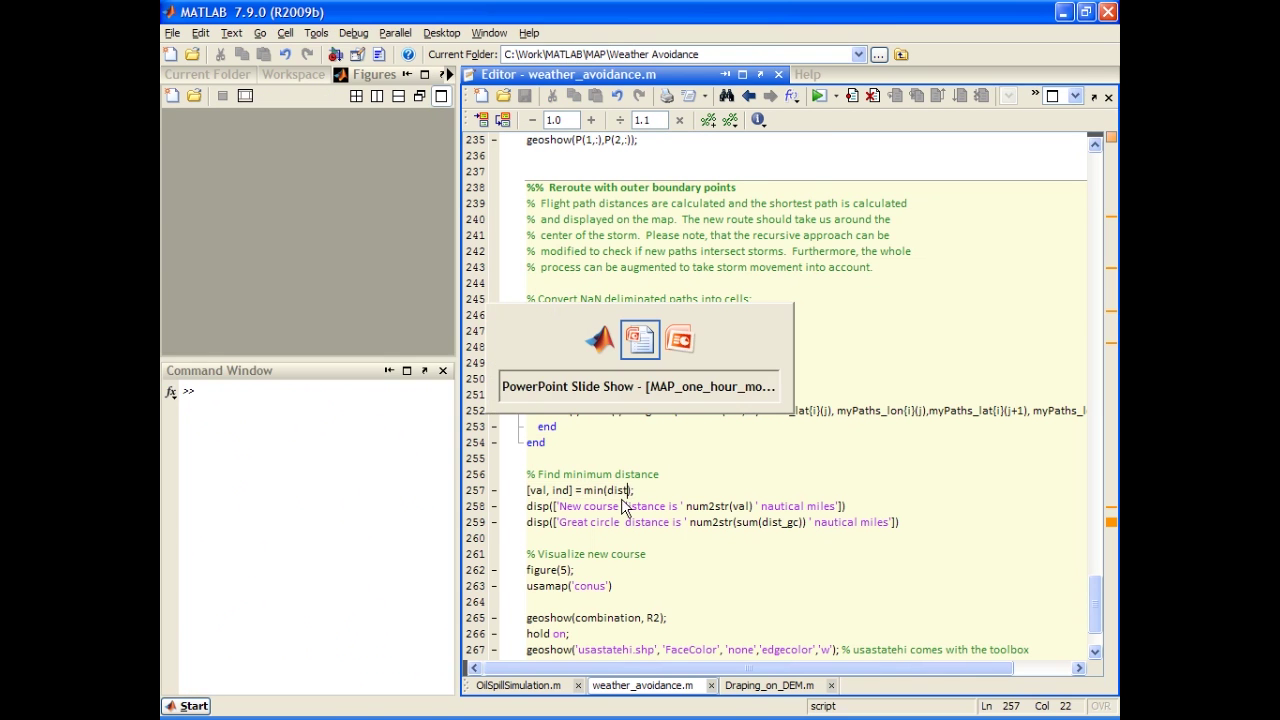
key("alt+Tab")
key("alt+Tab")
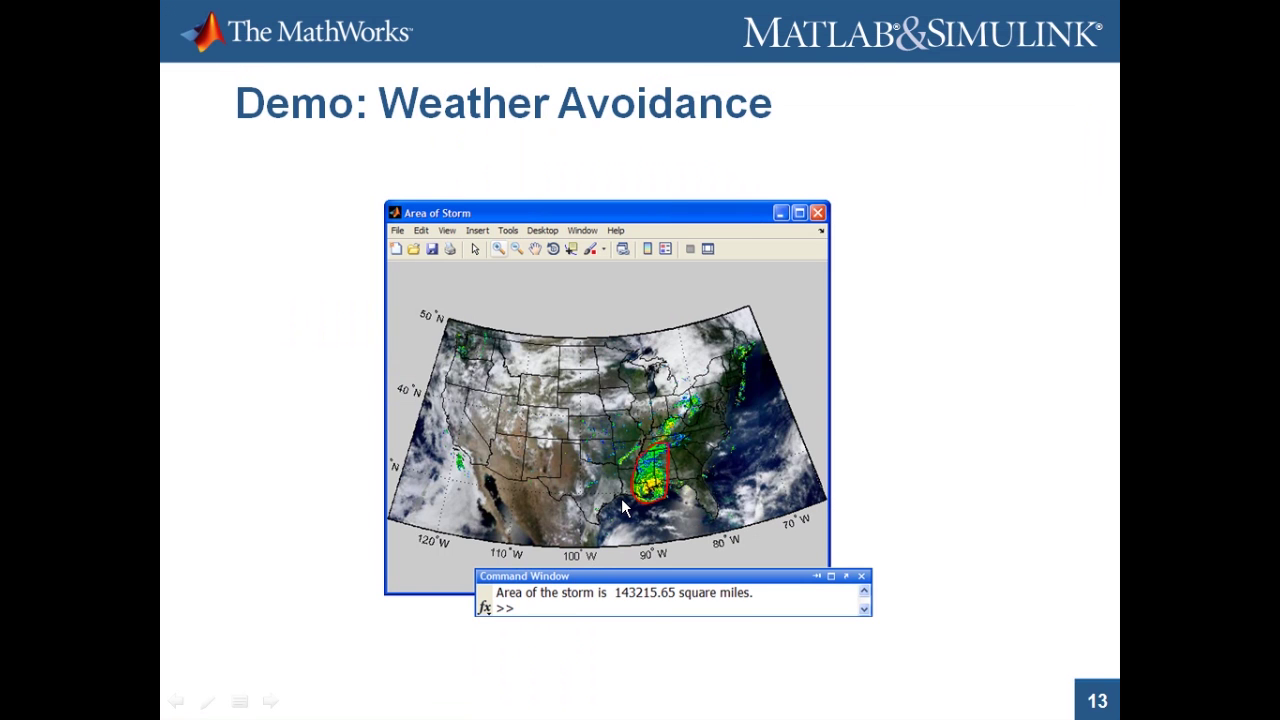
key("Right")
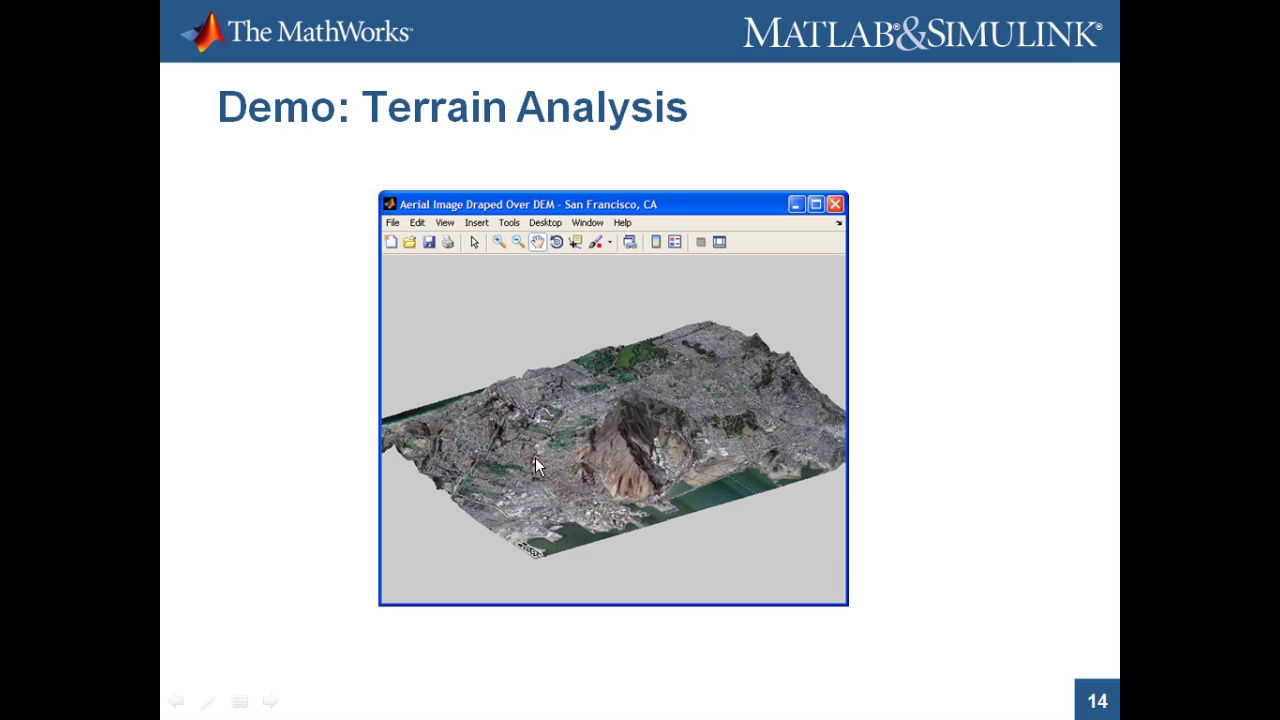
Step: Switch to MATLAB and run the "Import DEM data from a file" cell of Draping_on_DEM.m
key("alt+Tab")
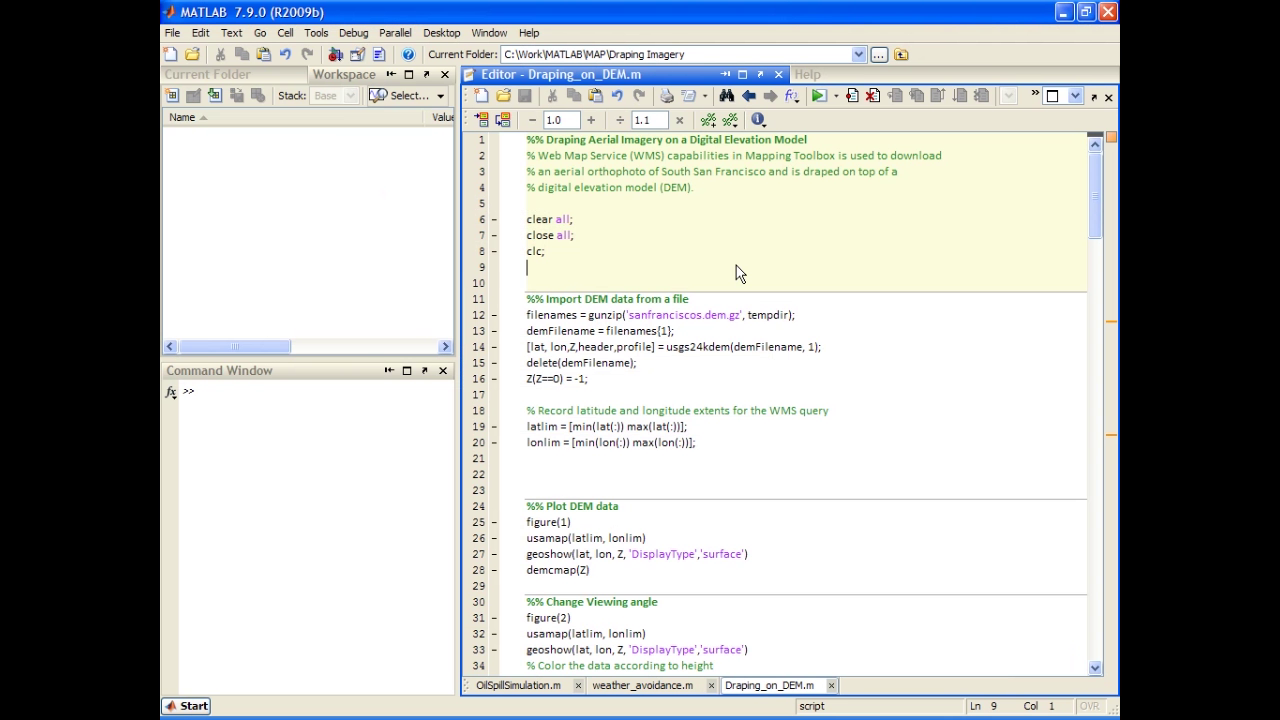
left_click(672, 364)
key("ctrl+Return")
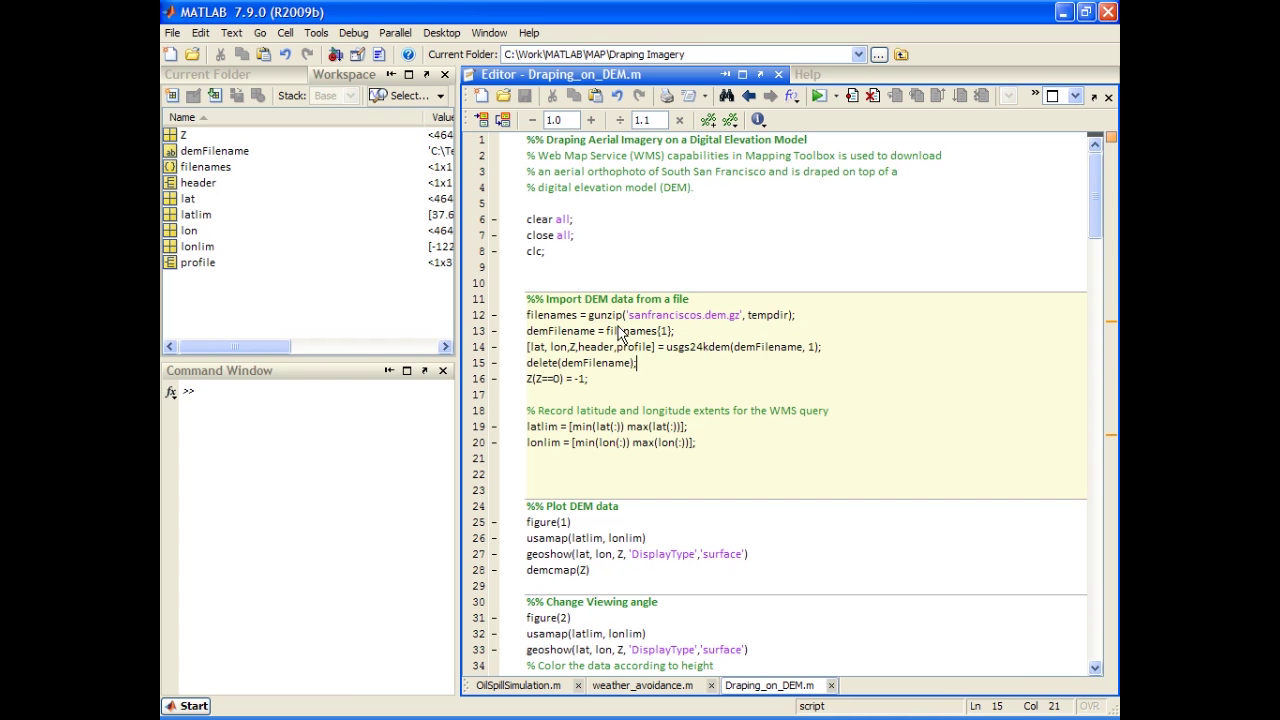
Step: Run the "Plot DEM data" cell to map the elevation surface in Figure 1, and review its demcmap coloring
scroll(645, 445, "down", 2)
left_click(681, 457)
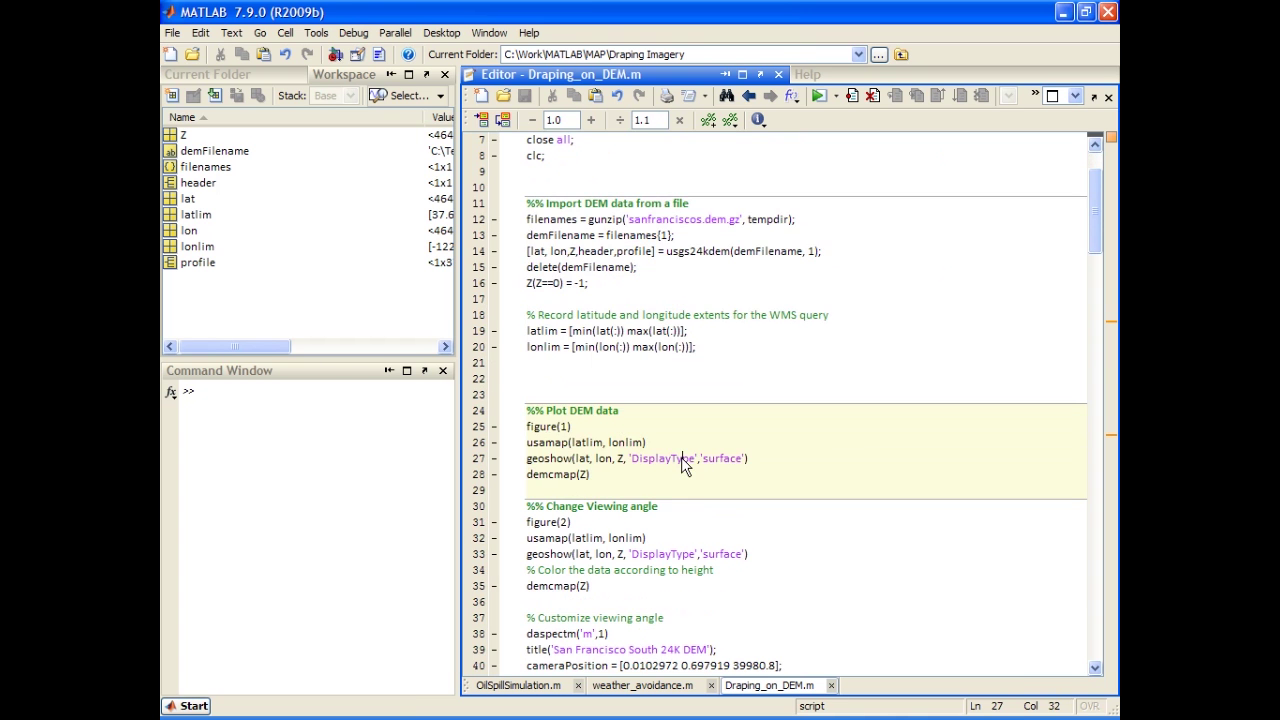
key("ctrl+Return")
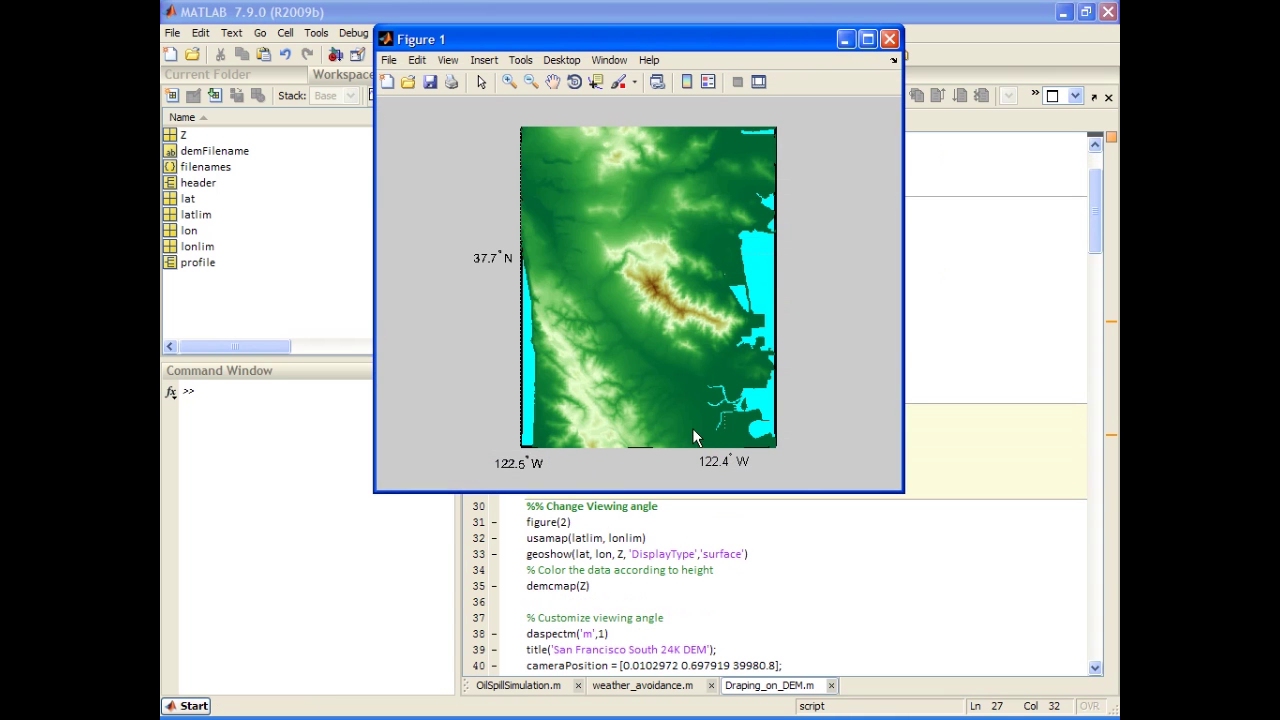
left_click(955, 464)
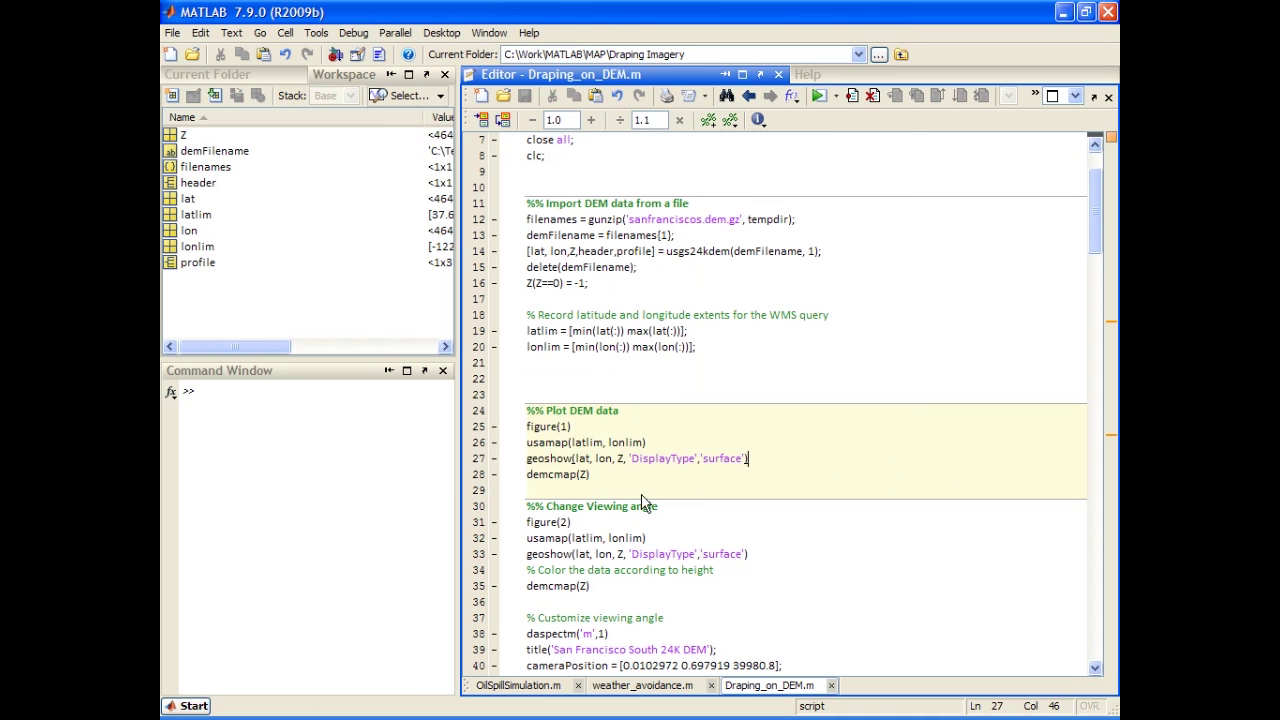
double_click(548, 473)
key("F9")
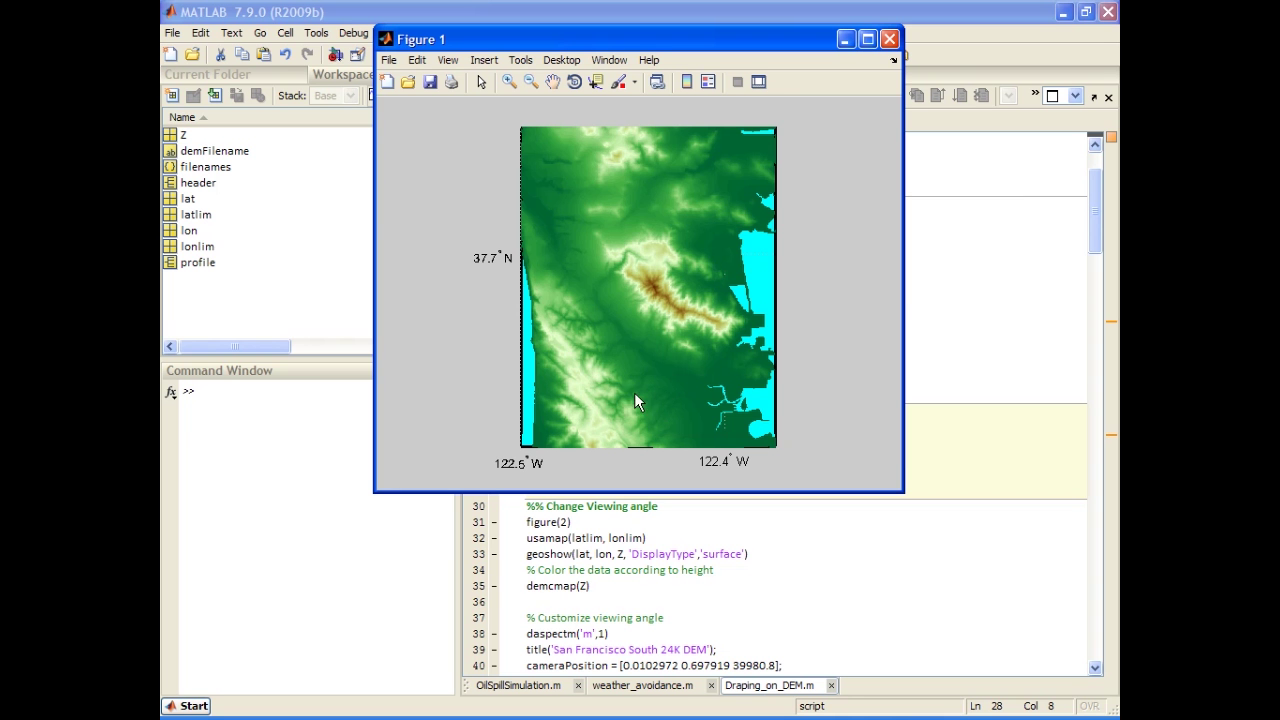
left_click(889, 39)
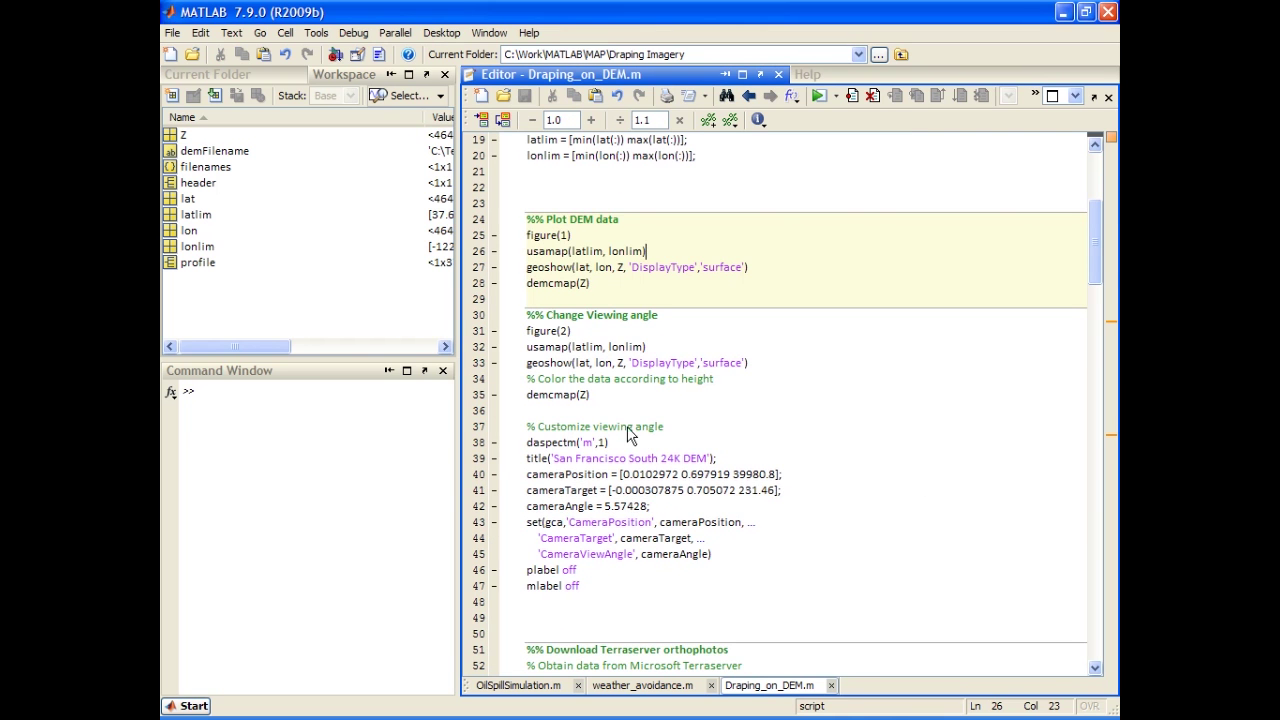
Step: Run the "Change Viewing angle" cell to show the San Francisco South 24K DEM in perspective in Figure 2
left_click(668, 402)
key("ctrl+Return")
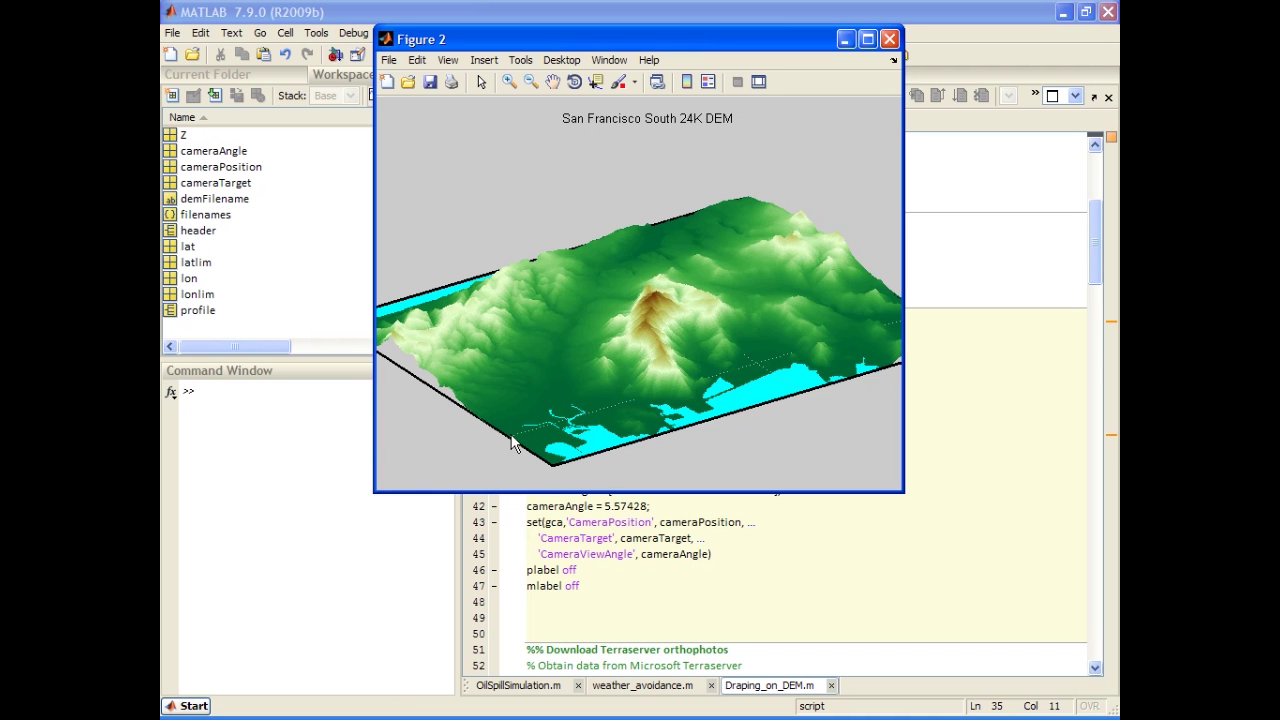
left_click(600, 595)
Step: Run the "Download Terraserver orthophotos" cell to retrieve the web map images and show the aerial orthophoto in Figure 3
scroll(600, 595, "down", 6)
left_click(644, 474)
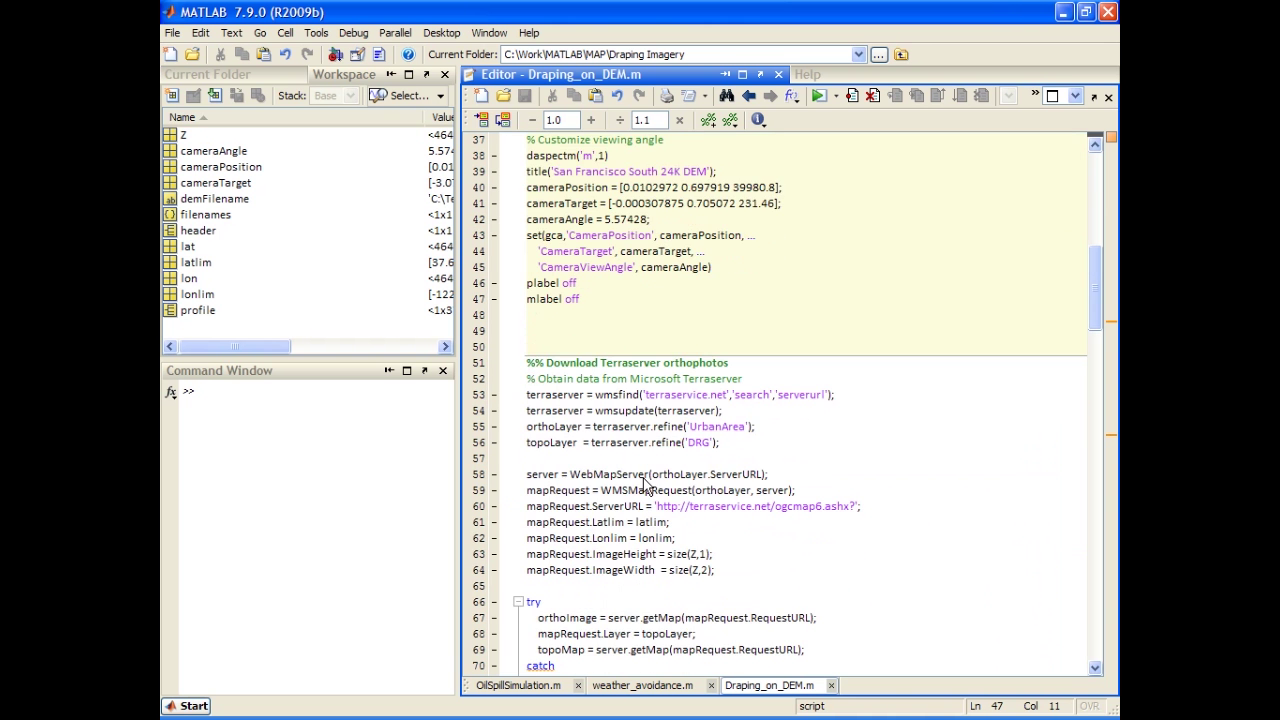
scroll(644, 474, "down", 3)
key("ctrl+Return")
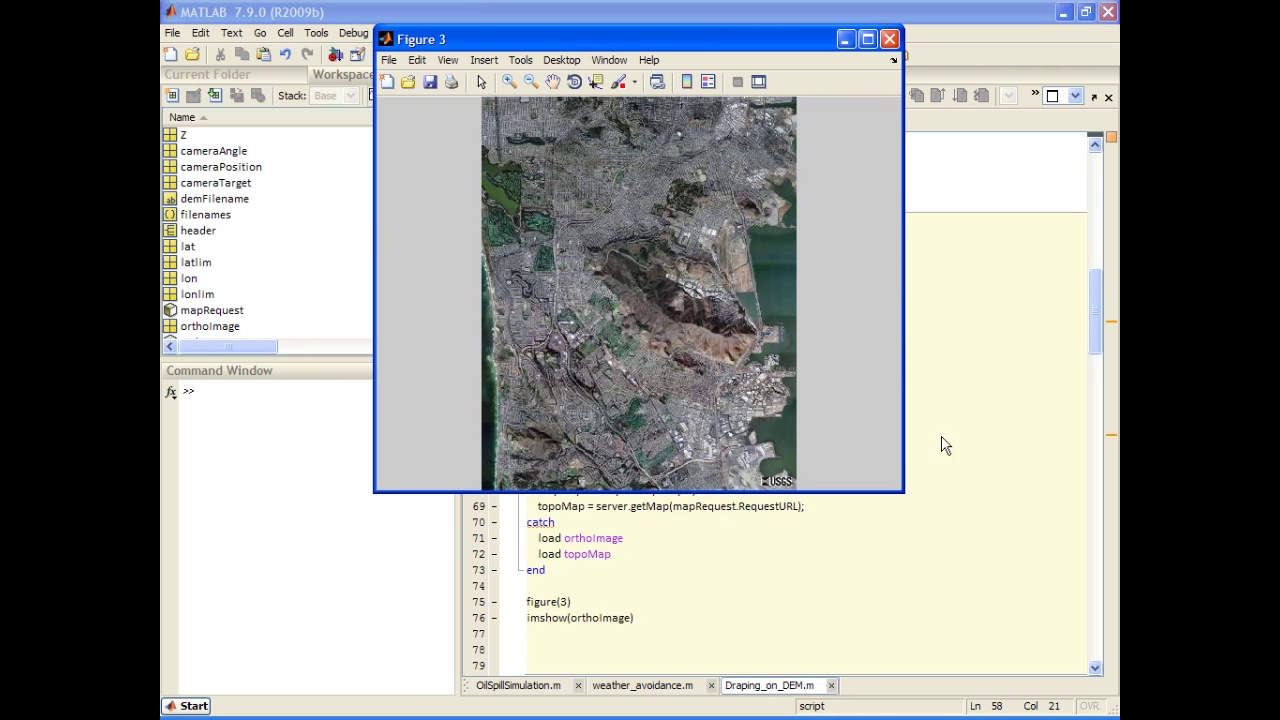
left_click(1060, 506)
Step: Run the "Drape orthophoto" cell to overlay the aerial image on the elevation surface in Figure 4
scroll(914, 514, "down", 4)
scroll(855, 528, "down", 3)
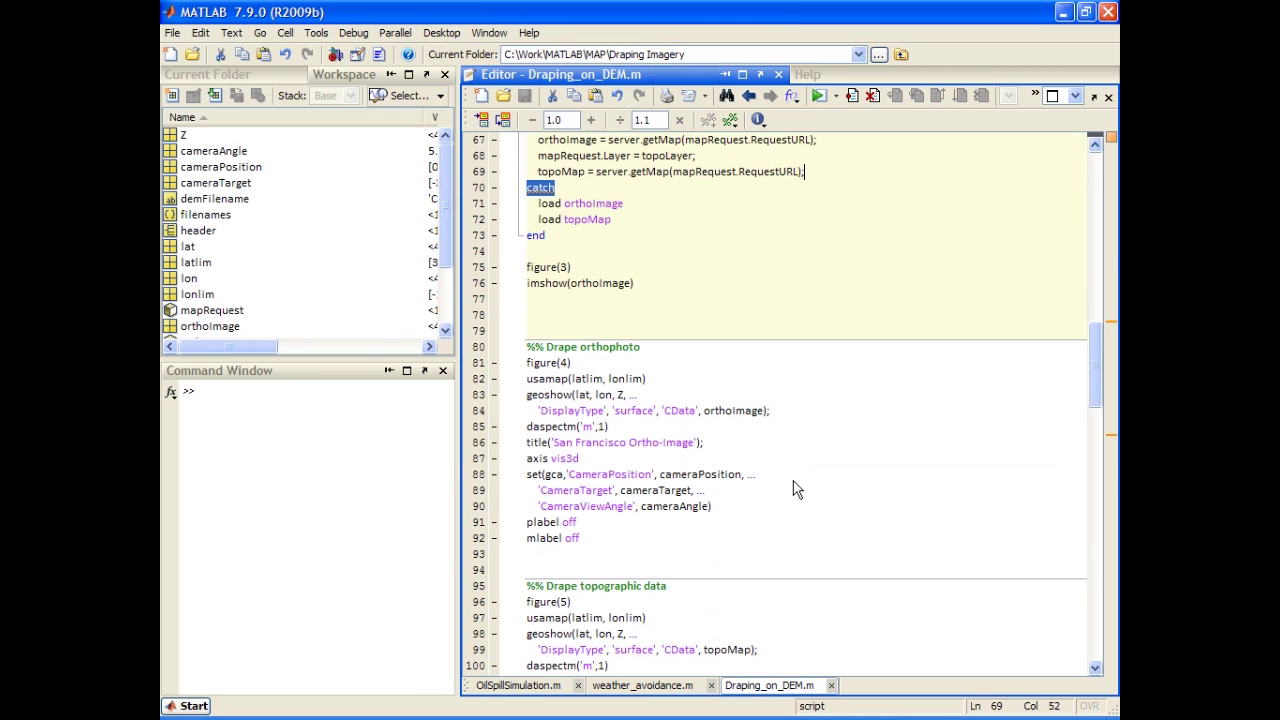
left_click(795, 522)
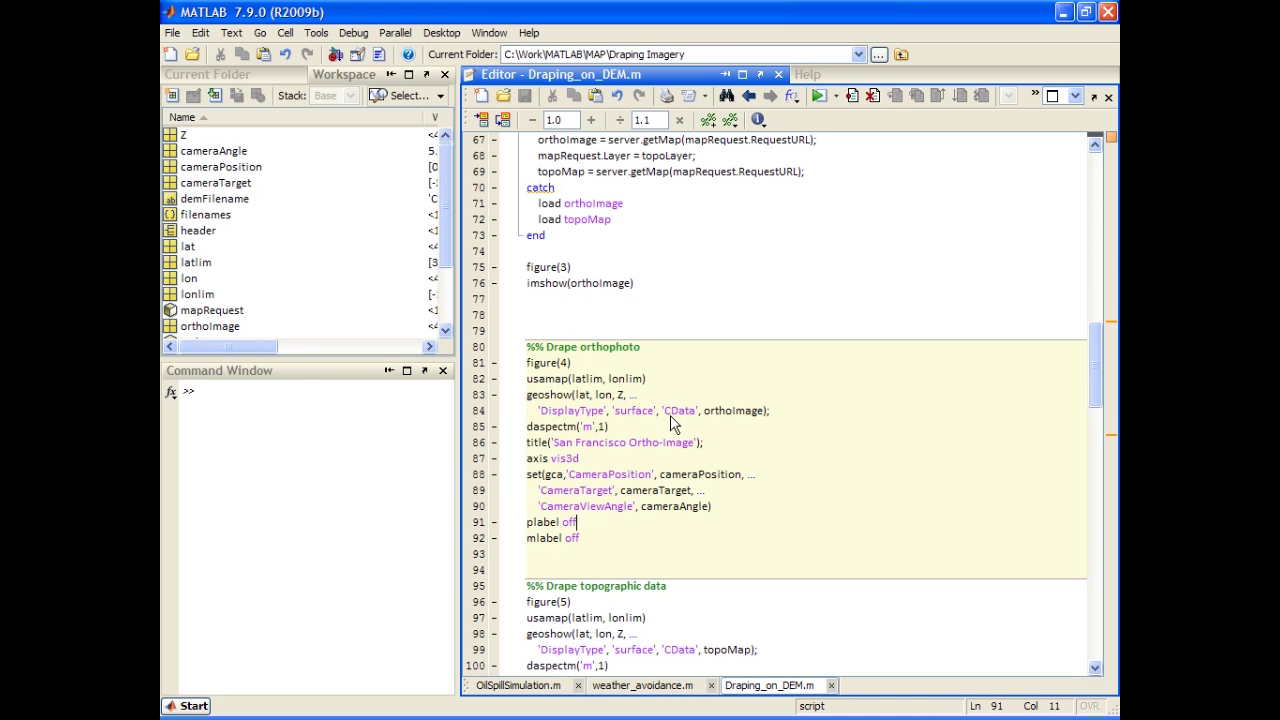
left_click(766, 413)
key("ctrl+Return")
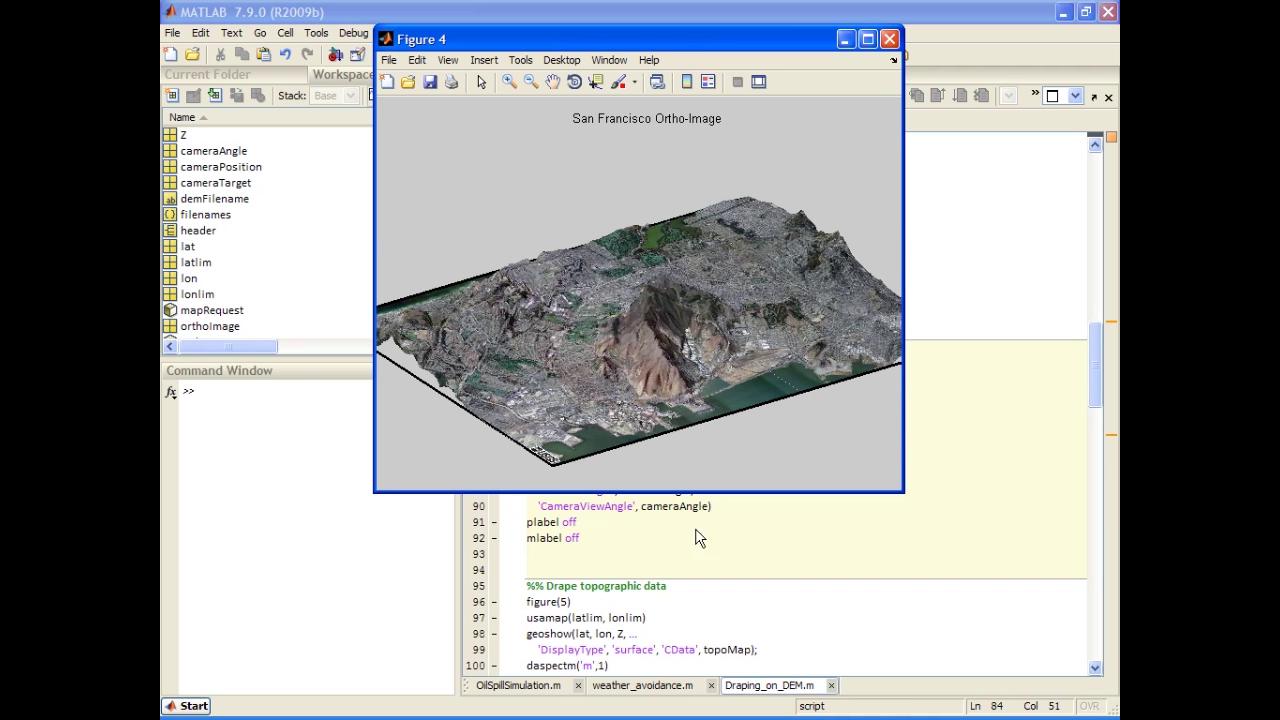
Step: Run the "Drape topographic data" cell to overlay the topographic map on the elevation surface in Figure 5
left_click(663, 571)
scroll(663, 572, "down", 4)
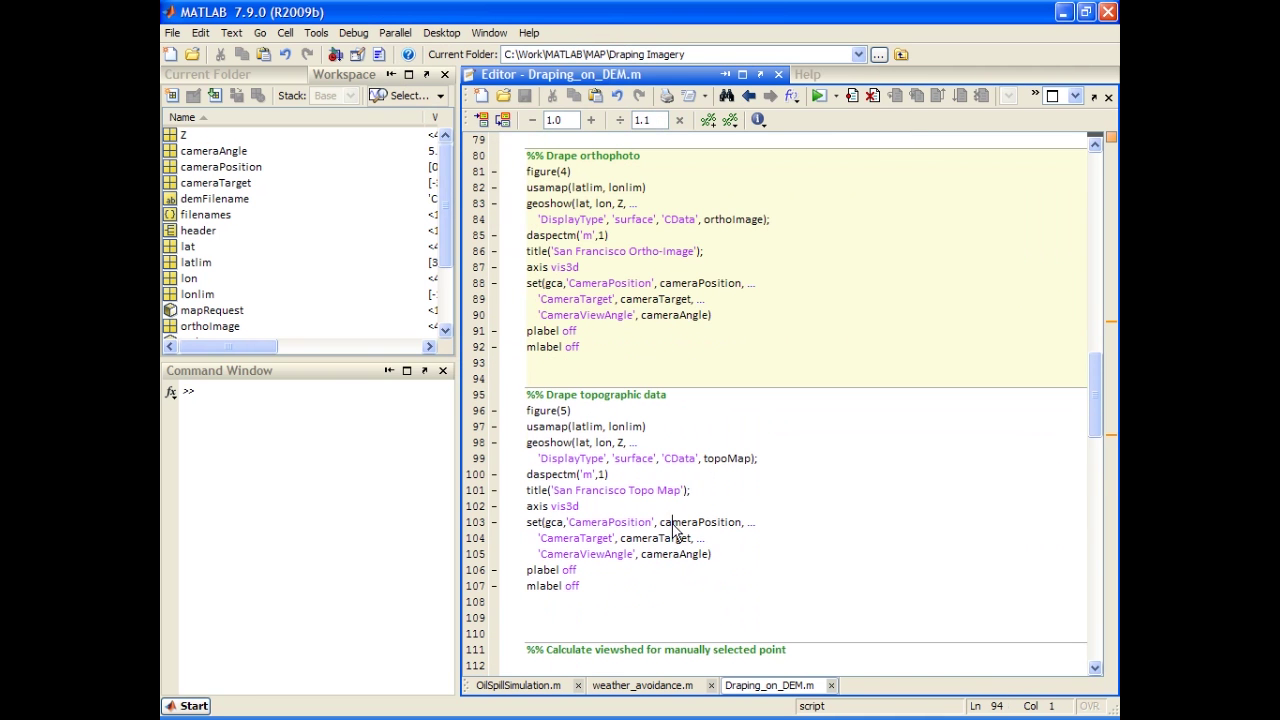
left_click(673, 522)
key("ctrl+Return")
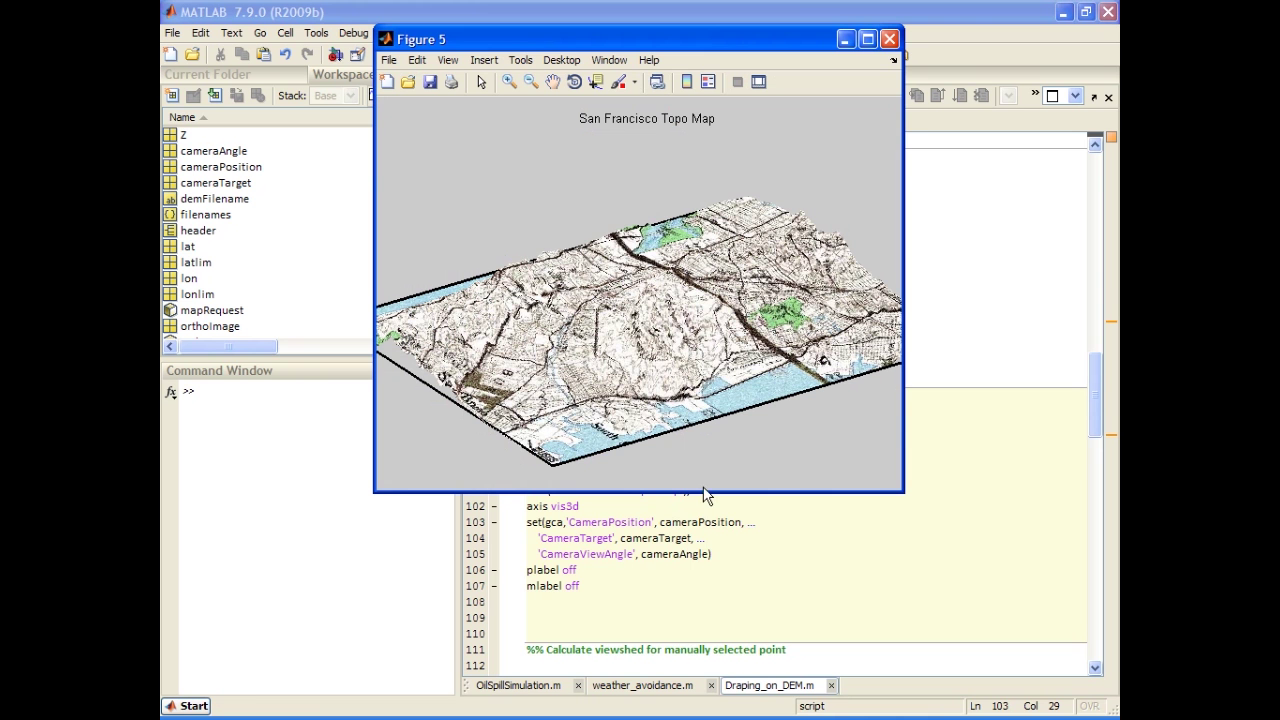
Step: Execute only lines 117 to 120 of the manual viewshed cell and pick an observer point on the slope northeast of the central ridge in Figure 1
left_click(682, 561)
scroll(682, 561, "down", 4)
left_click(672, 477)
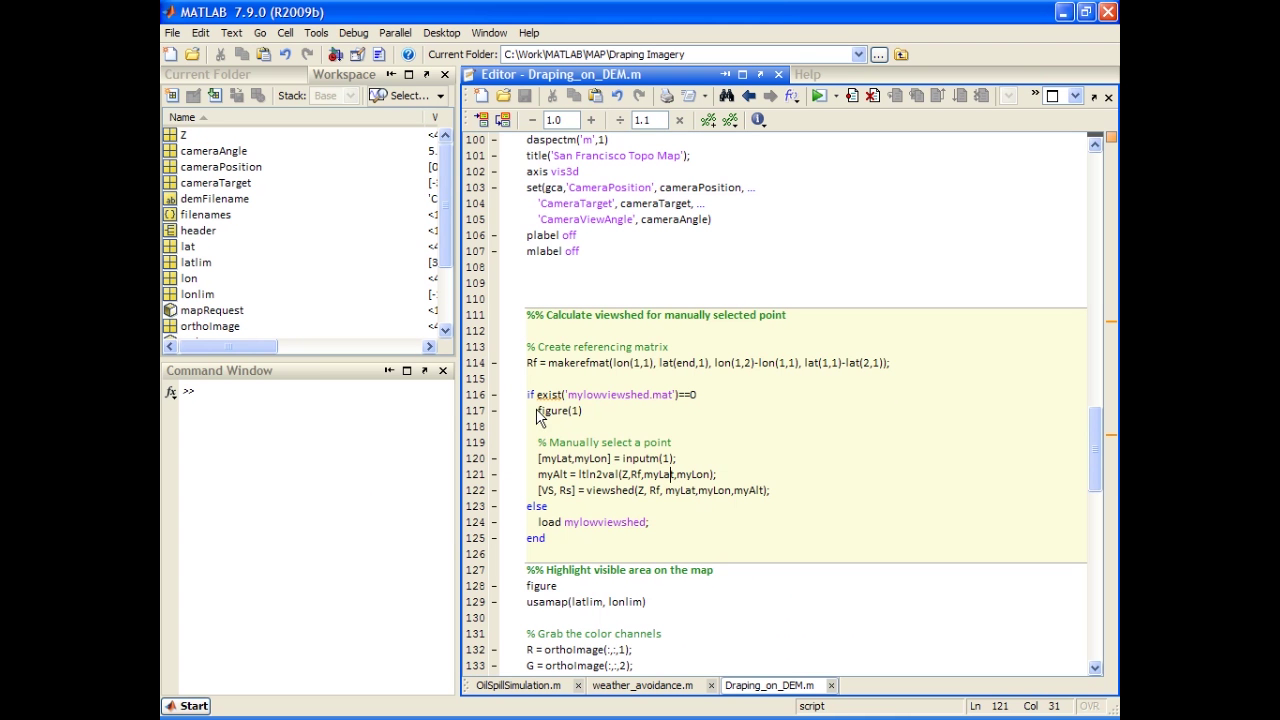
left_click_drag(537, 411, 697, 462)
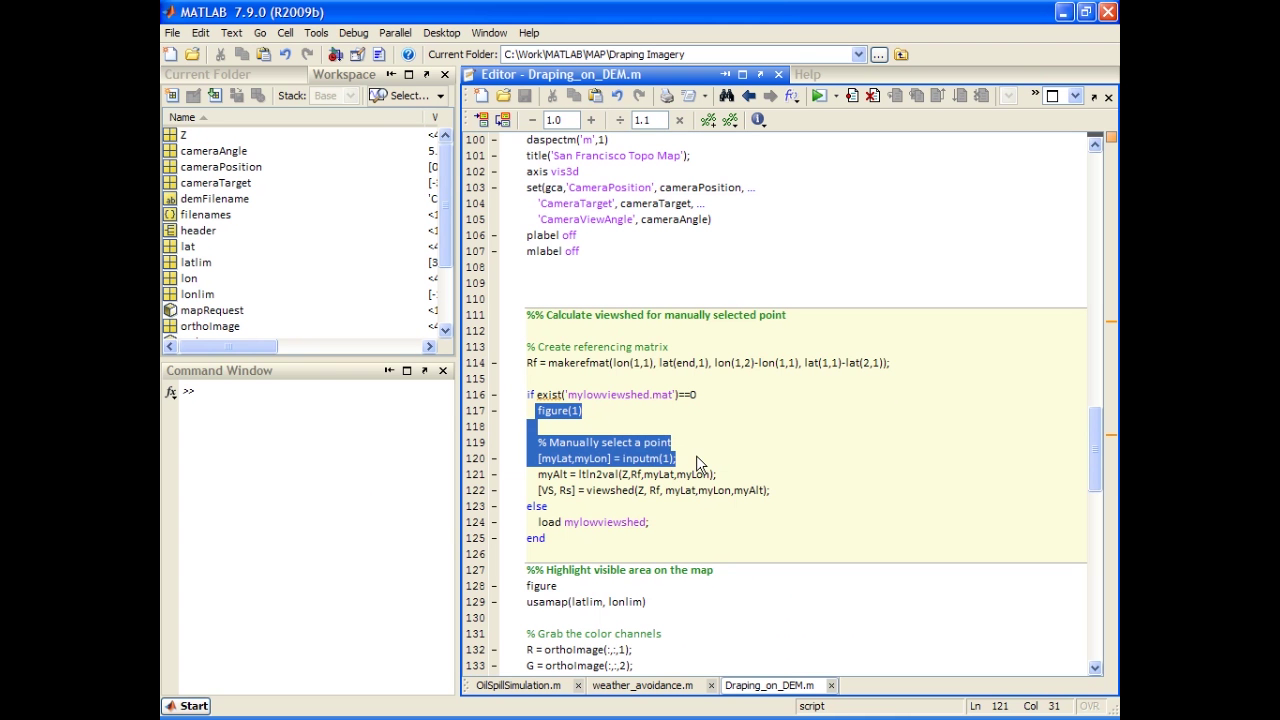
key("F9")
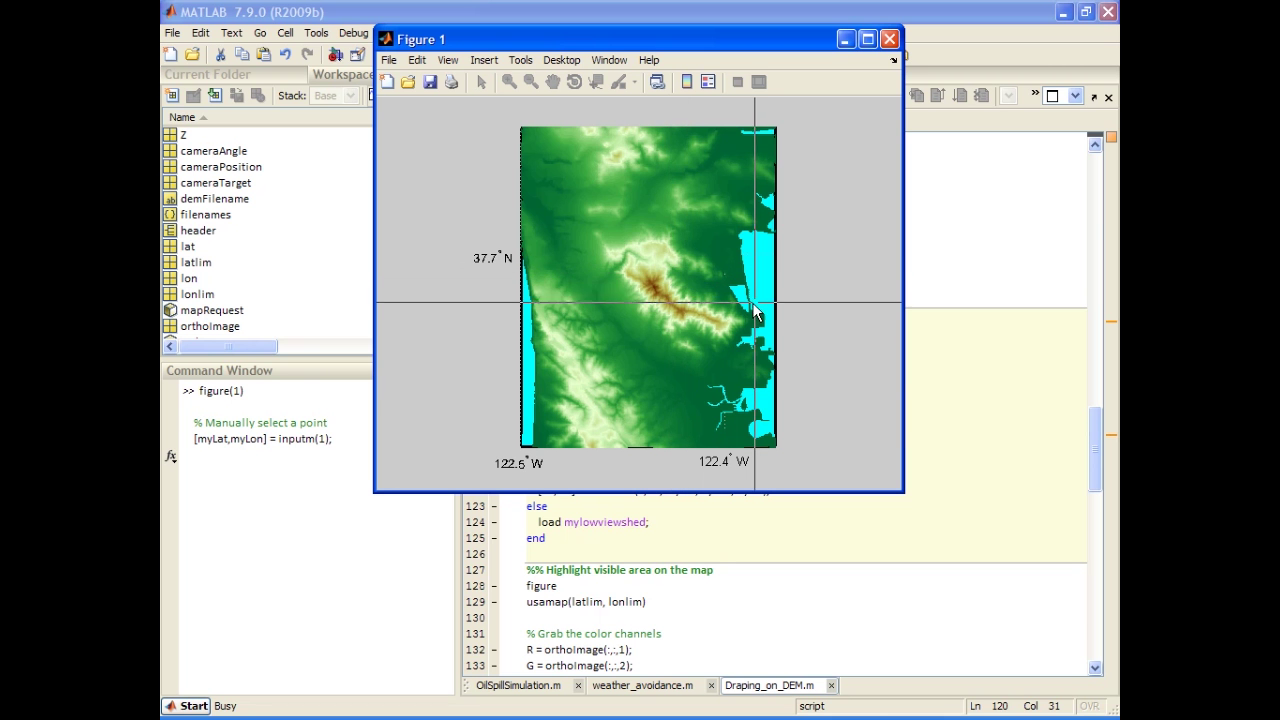
left_click(686, 279)
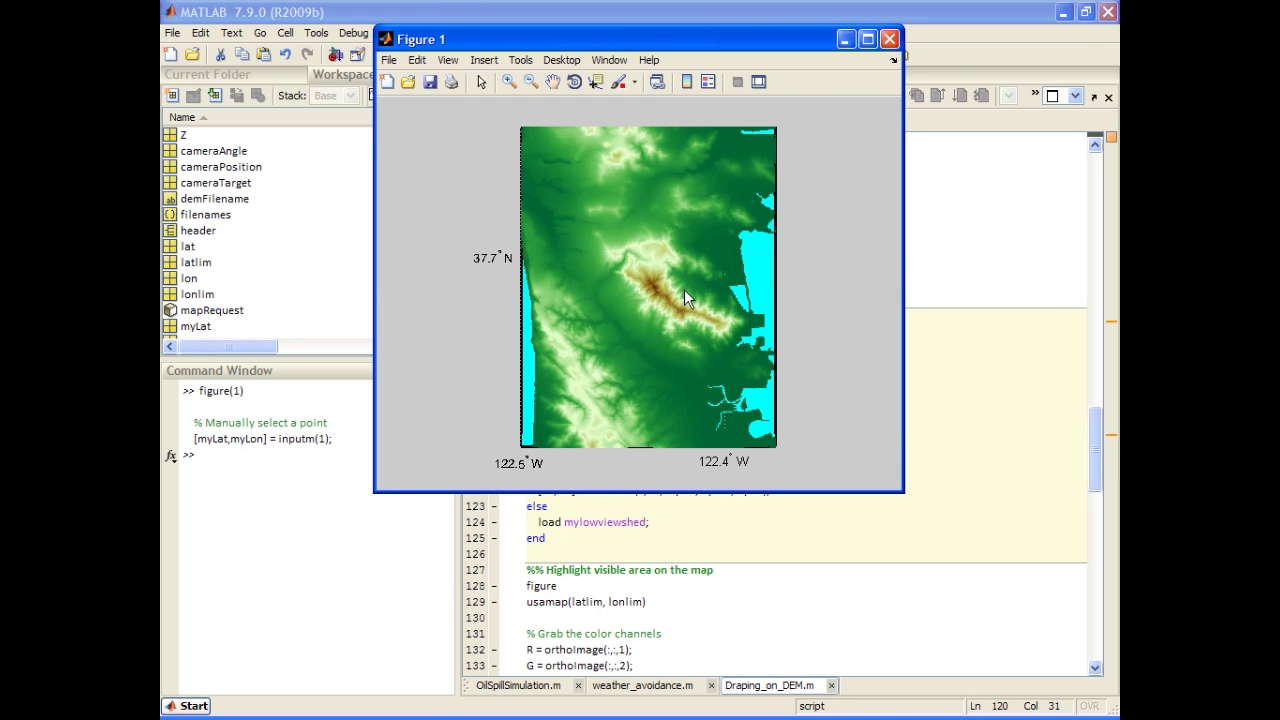
Step: Run the "Calculate viewshed for manually selected point" cell and examine its viewshed call
left_click(650, 541)
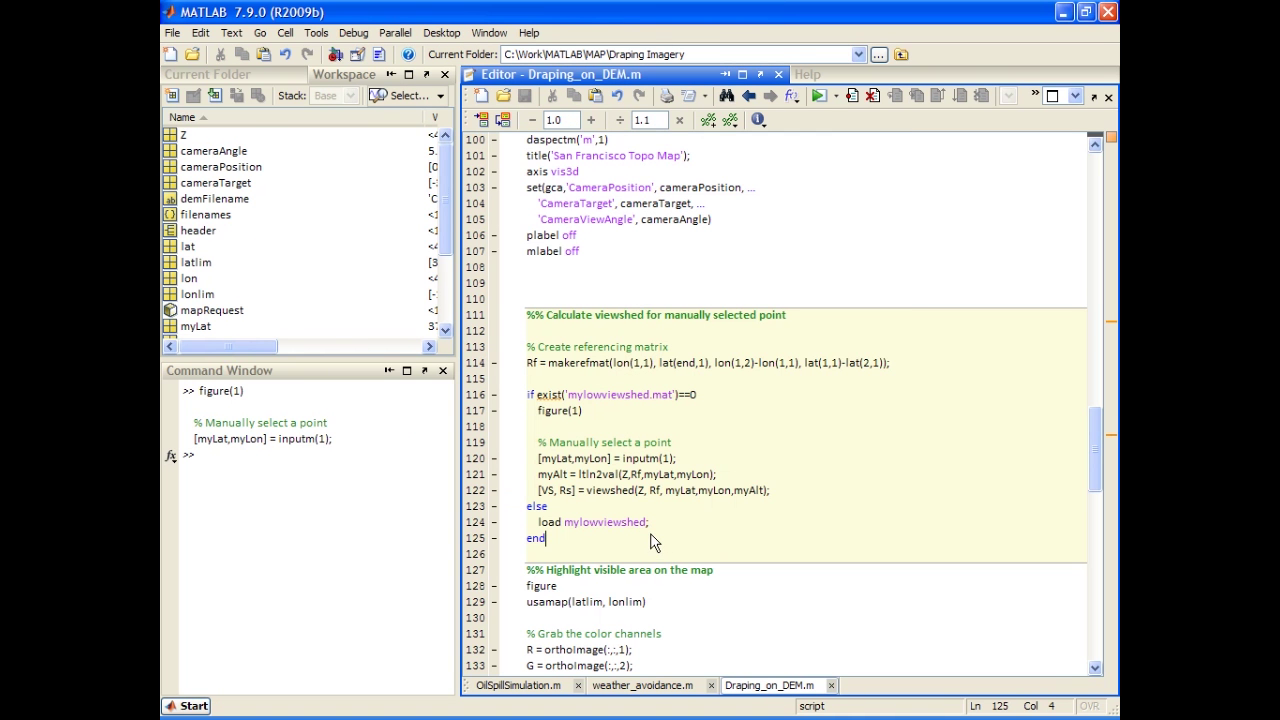
double_click(606, 492)
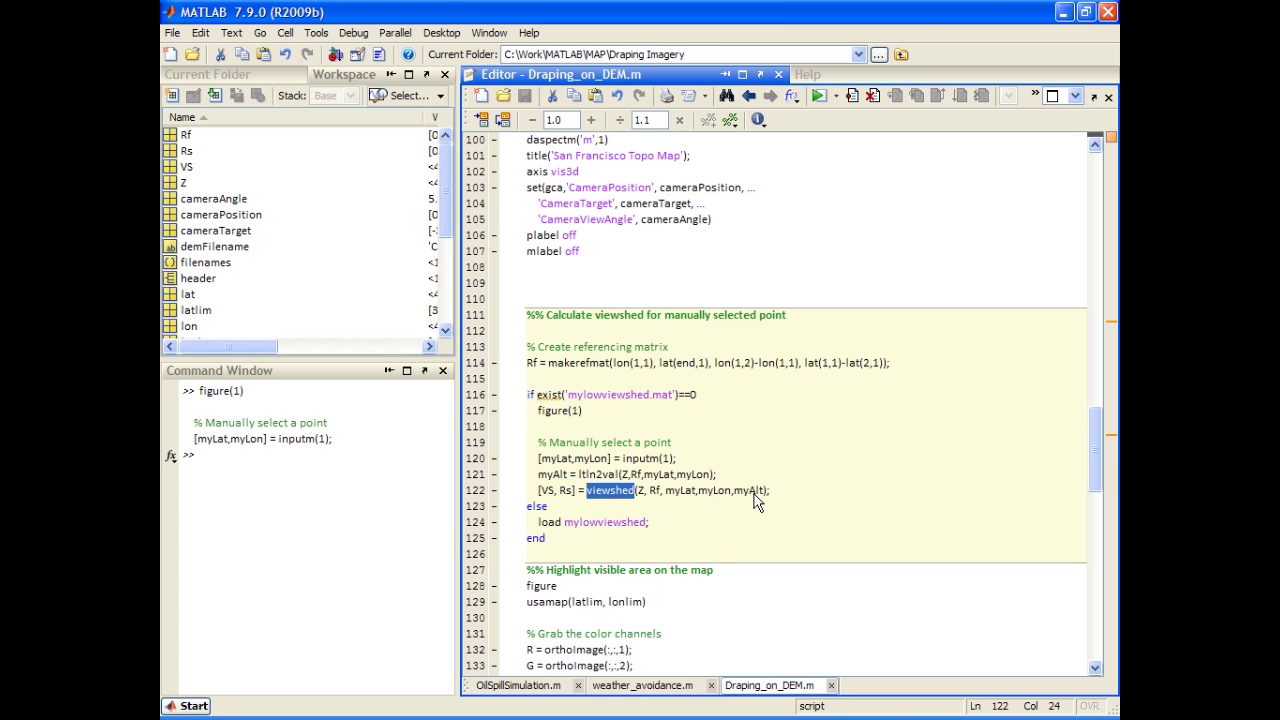
Step: Run the "Highlight visible area on the map" cell to darken the non-visible terrain in a bird's-eye view in Figure 6
scroll(650, 497, "down", 4)
left_click(648, 480)
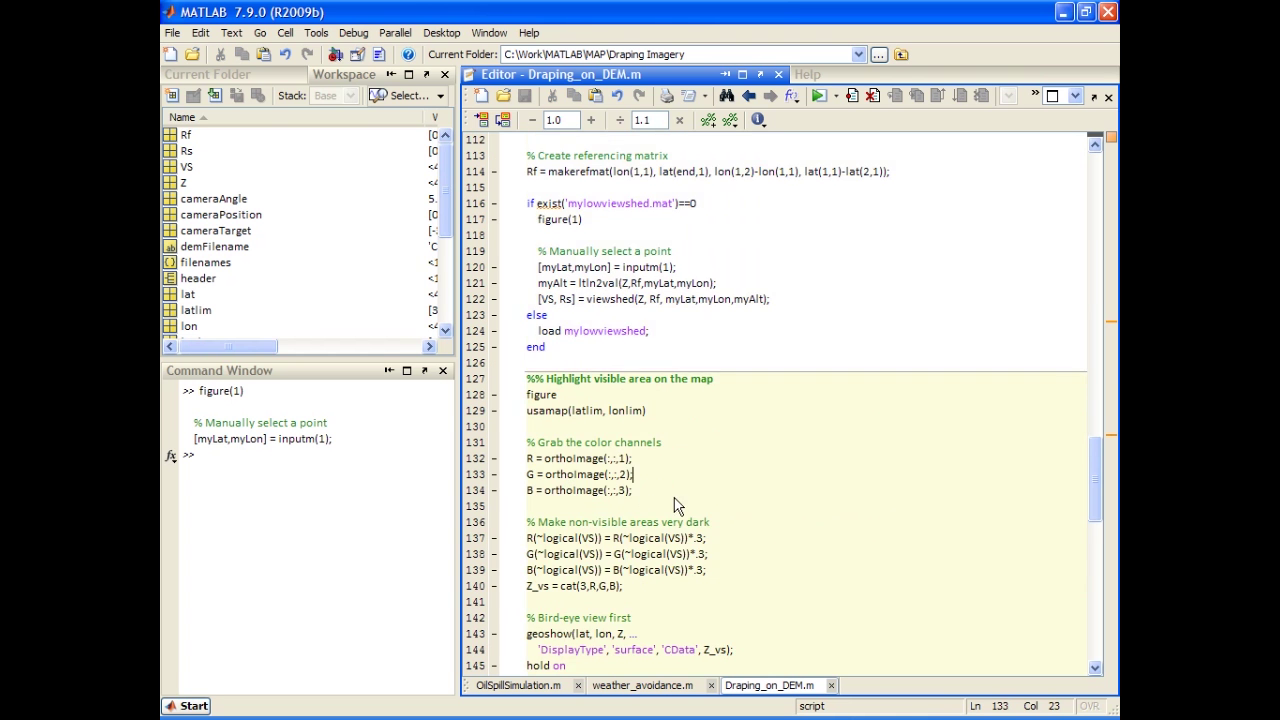
scroll(730, 505, "down", 3)
key("ctrl+Return")
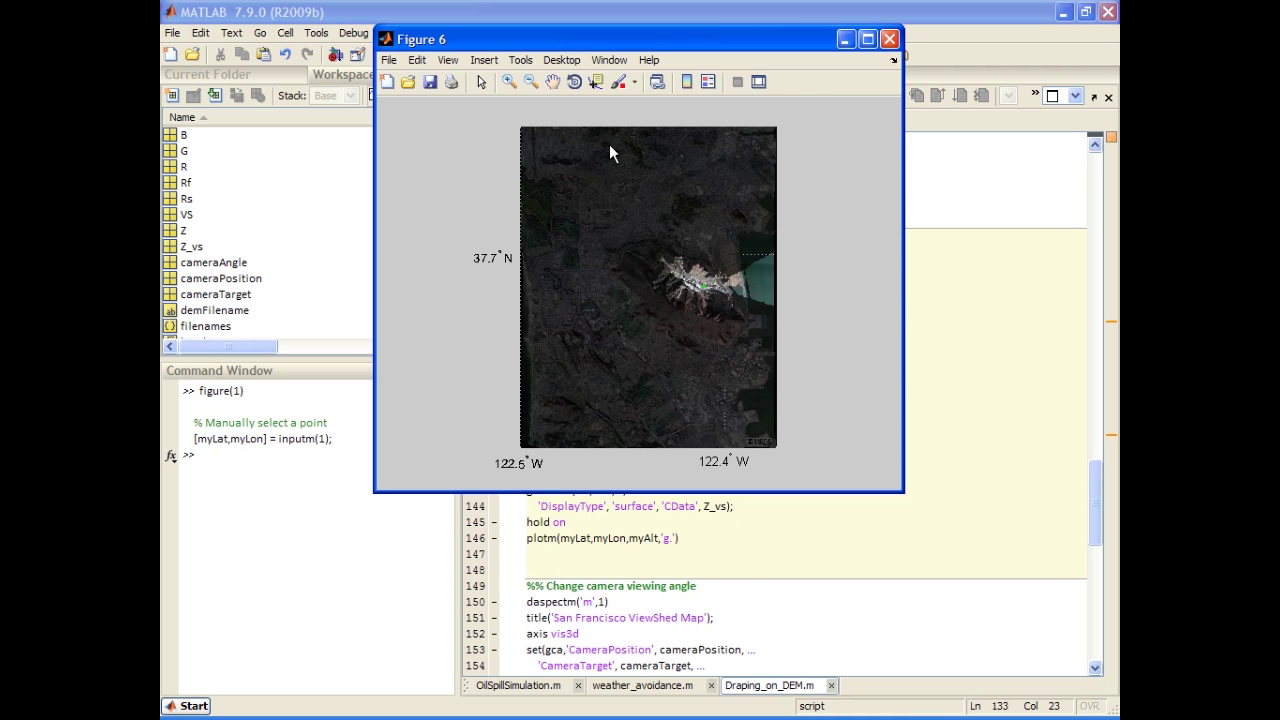
Step: Run the "Change camera viewing angle" cell to display the San Francisco ViewShed Map in perspective
left_click(720, 543)
left_click(727, 480)
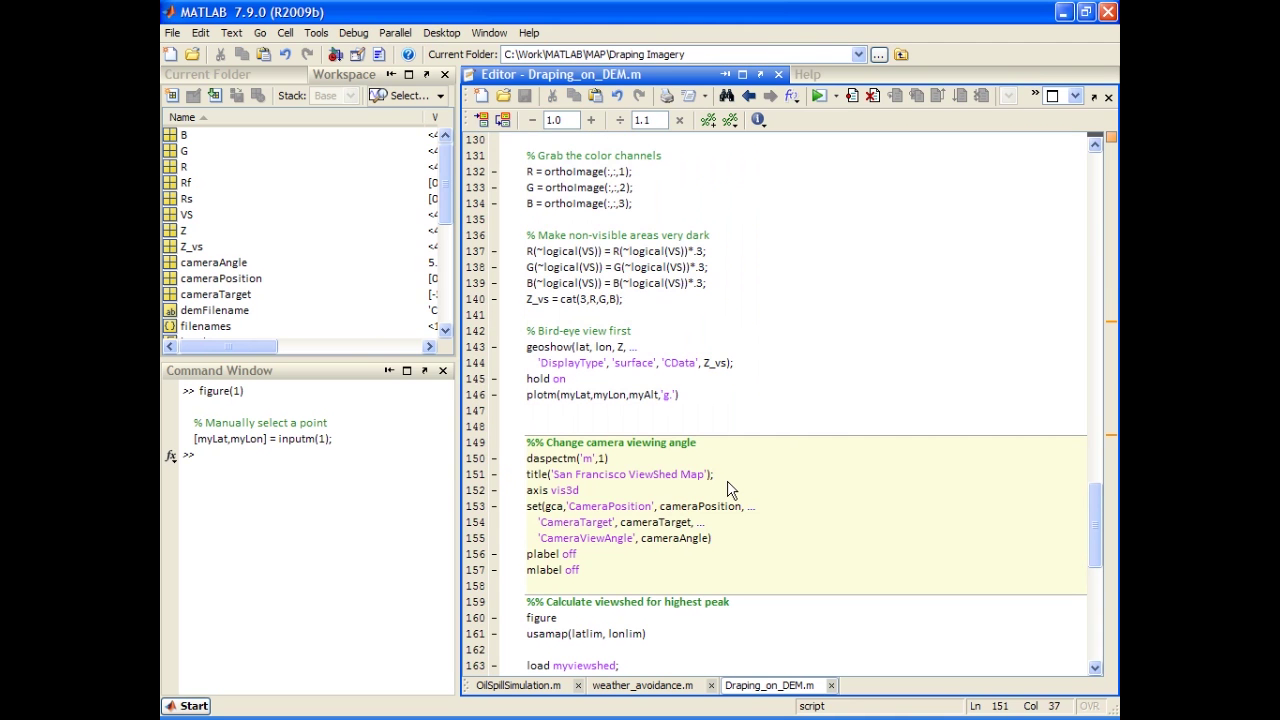
key("ctrl+Return")
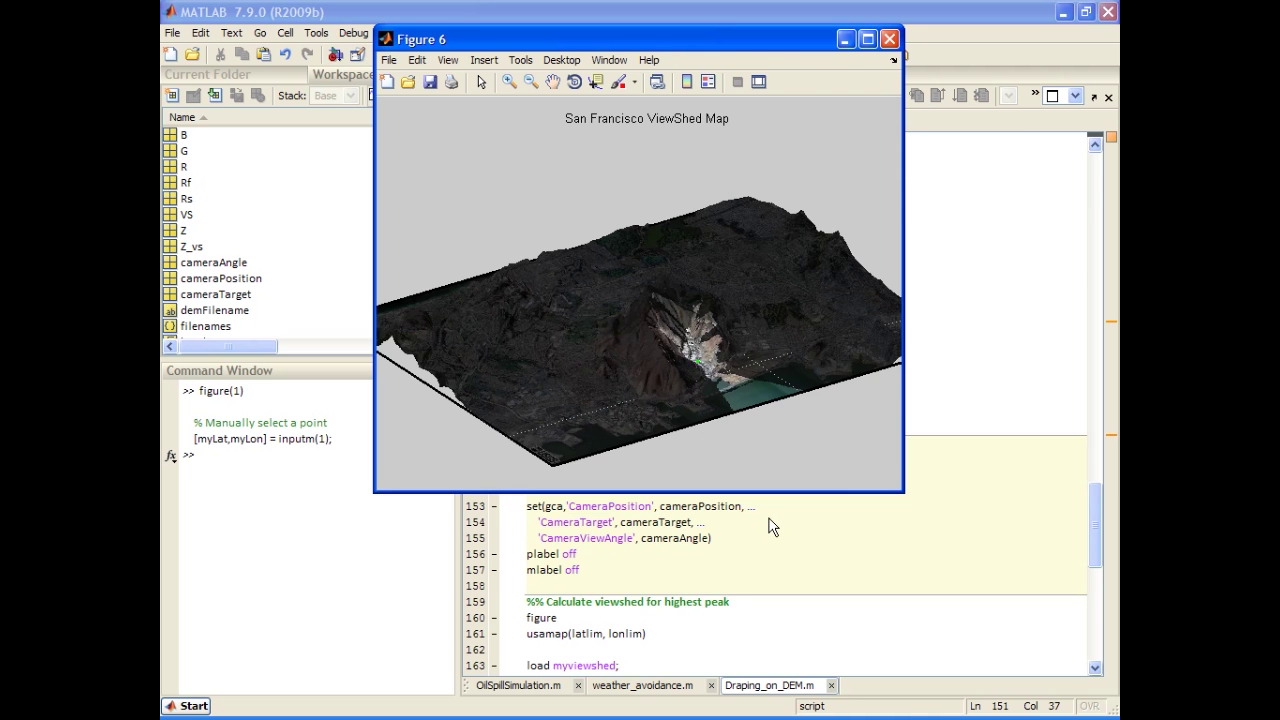
Step: Run the "Calculate viewshed for highest peak" cell to map the area visible from the summit in Figure 7
left_click(738, 588)
scroll(715, 575, "down", 5)
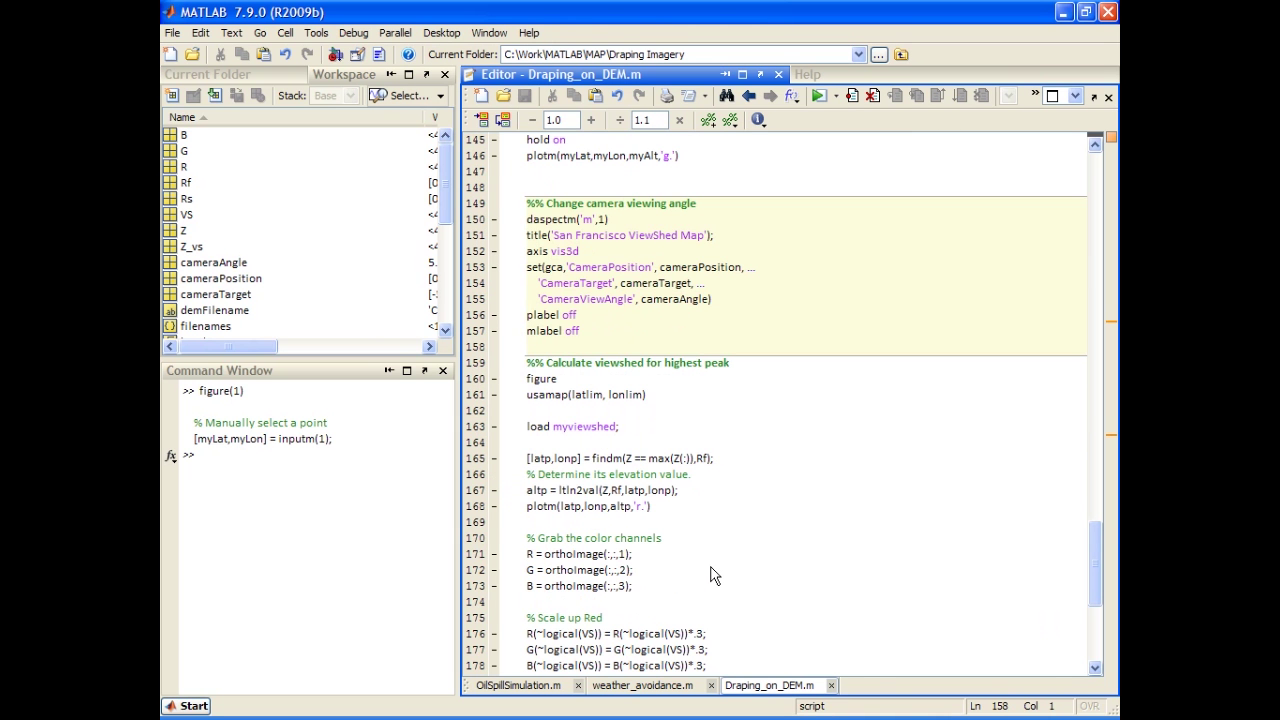
key("ctrl+Return")
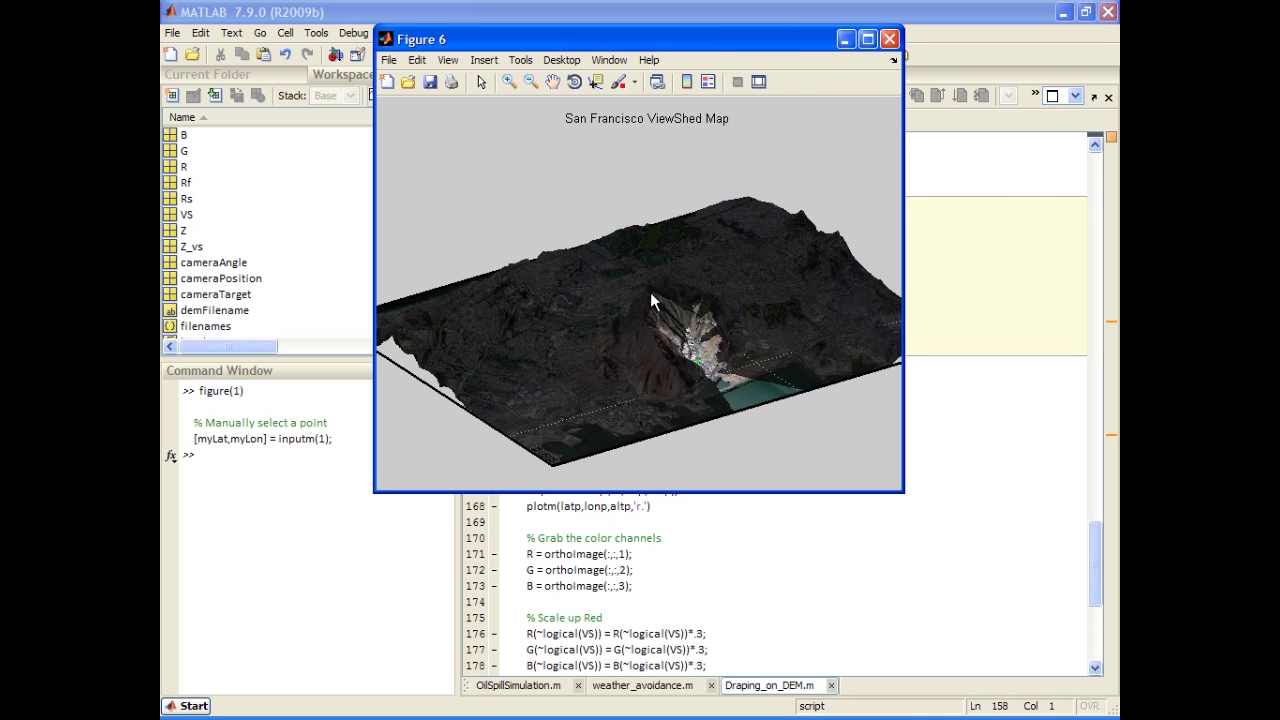
left_click(670, 616)
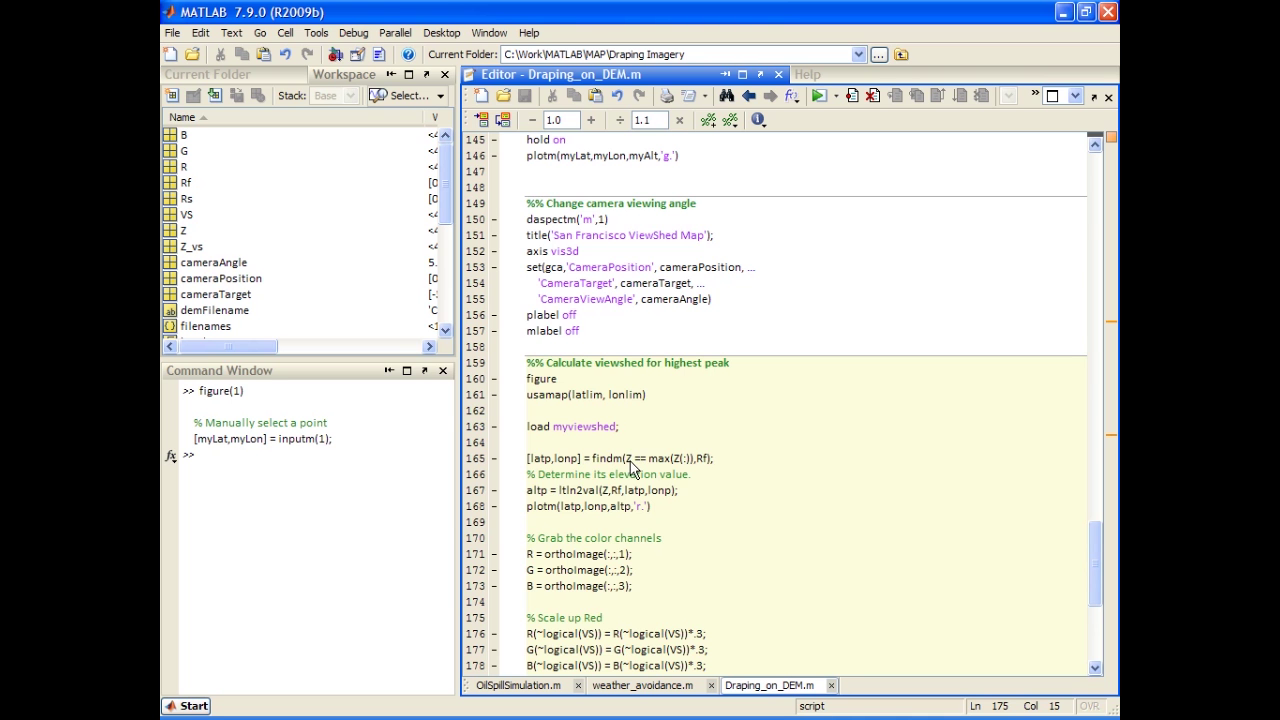
left_click(654, 476)
scroll(733, 497, "down", 3)
key("ctrl+Return")
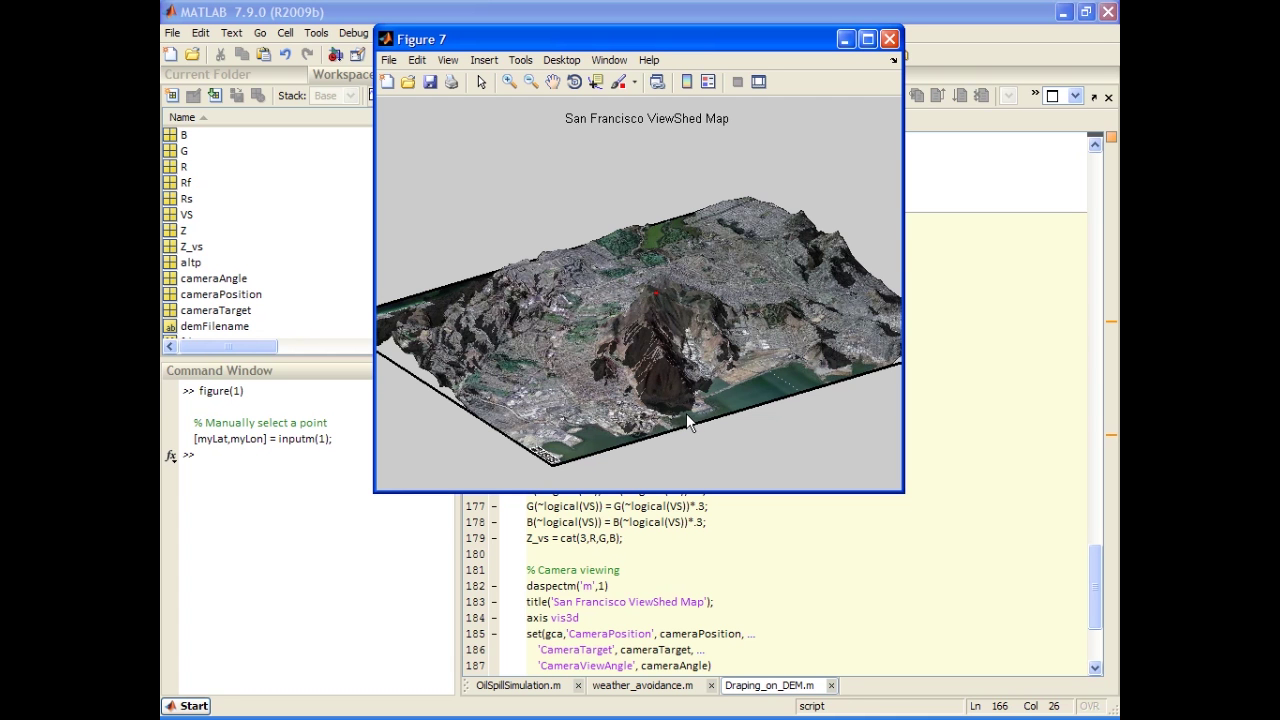
Step: Return to the script's closing Credits section and begin switching to another open window
left_click(628, 522)
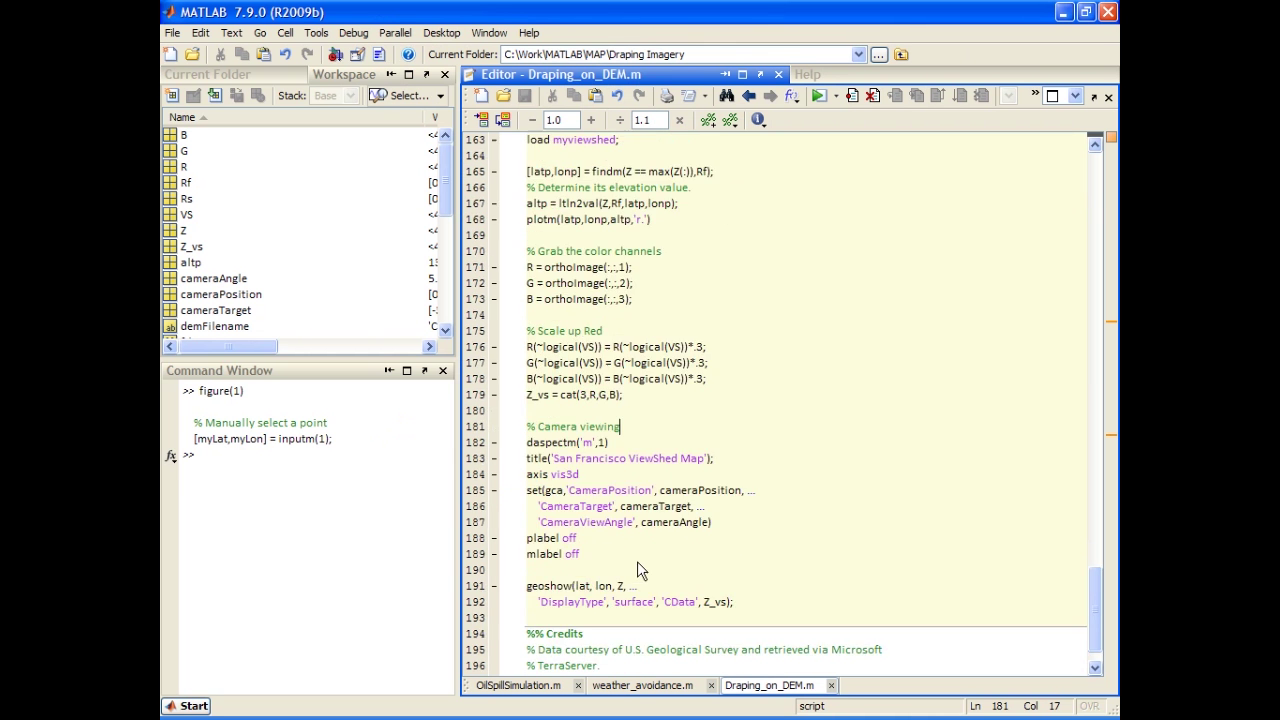
scroll(637, 561, "down", 1)
key("alt+Tab")
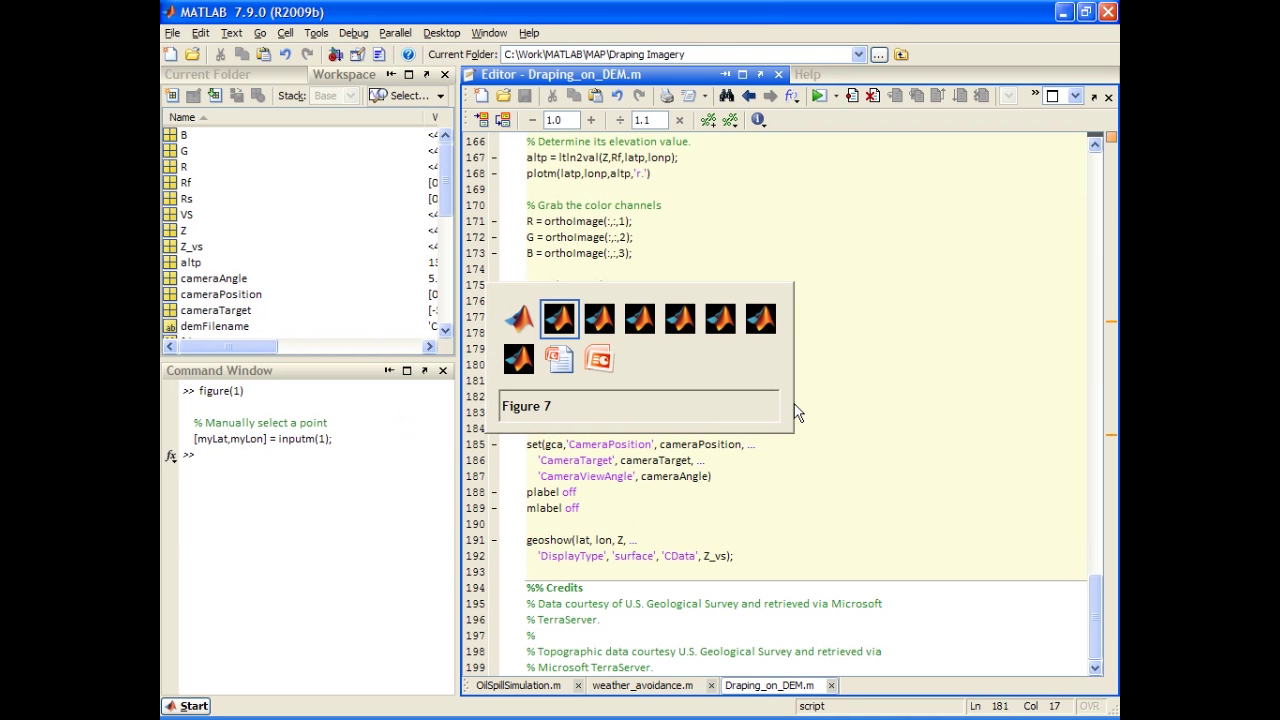